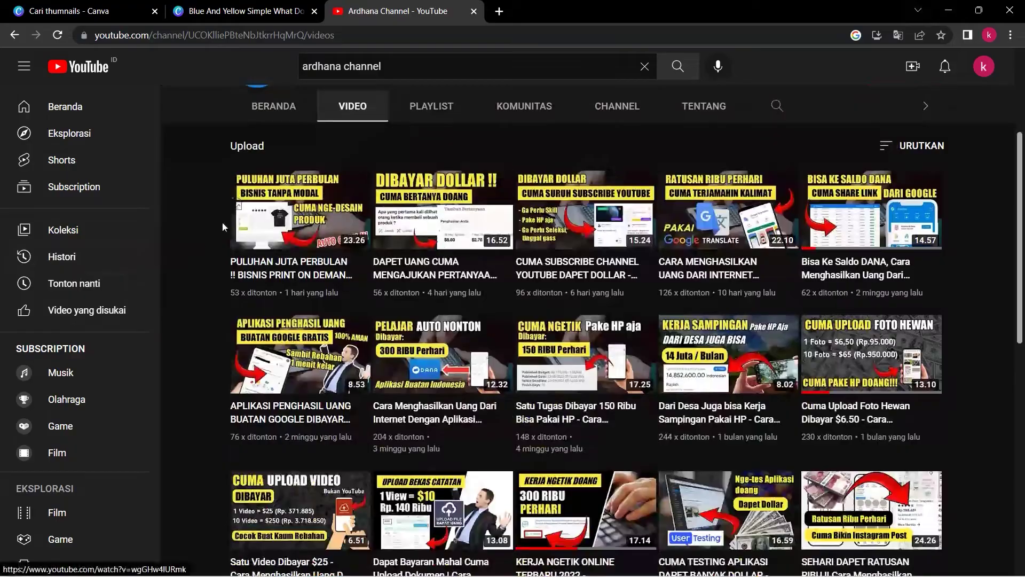
# Open the 'YouTube thumbnail needed' job's details and highlight its title and $25.00 fixed price
pyautogui.scroll(-3, 222, 226)
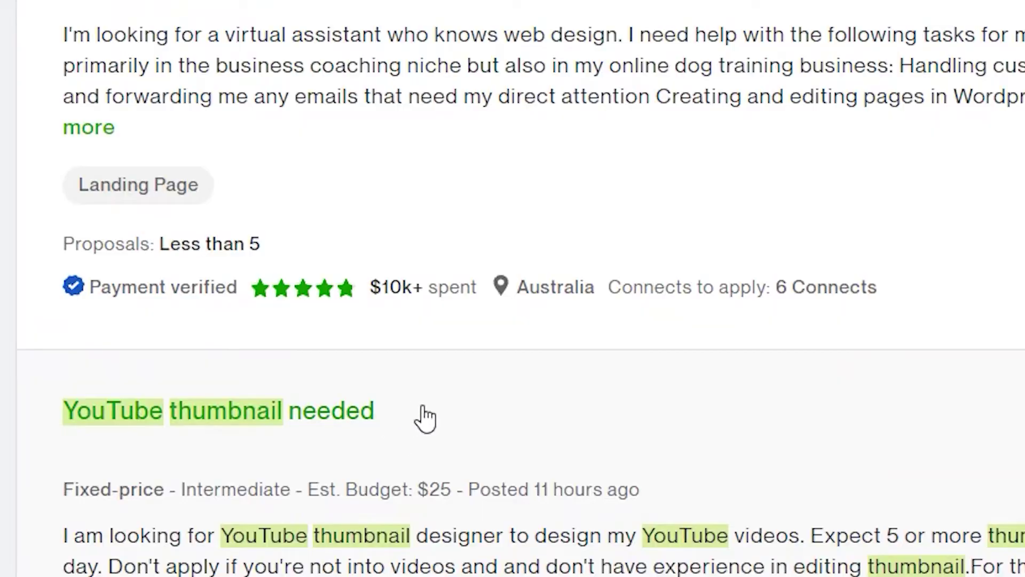
pyautogui.moveTo(423, 417); pyautogui.dragTo(18, 421)
pyautogui.click(452, 499)
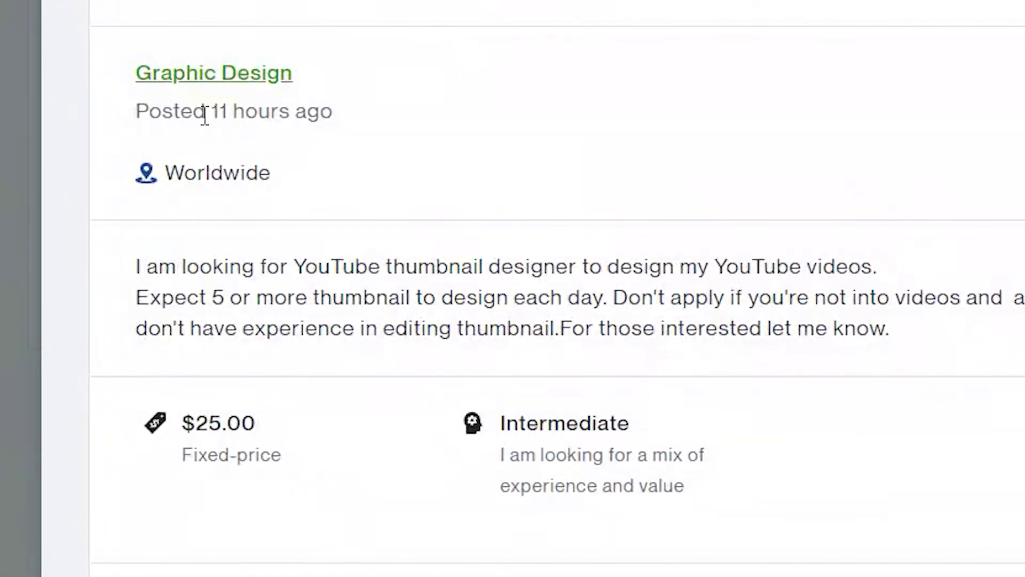
pyautogui.moveTo(261, 423); pyautogui.dragTo(167, 418)
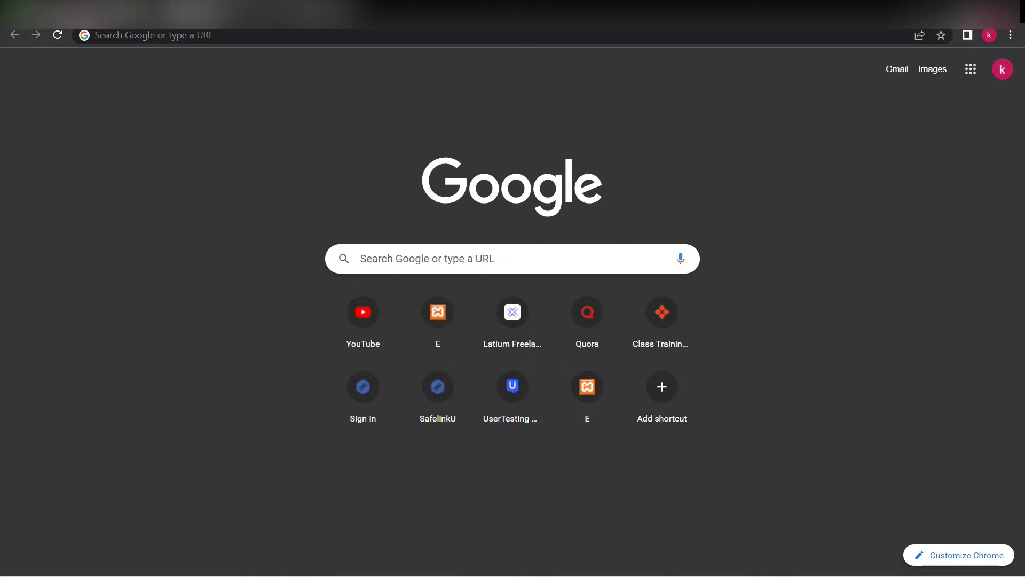
pyautogui.click(128, 8)
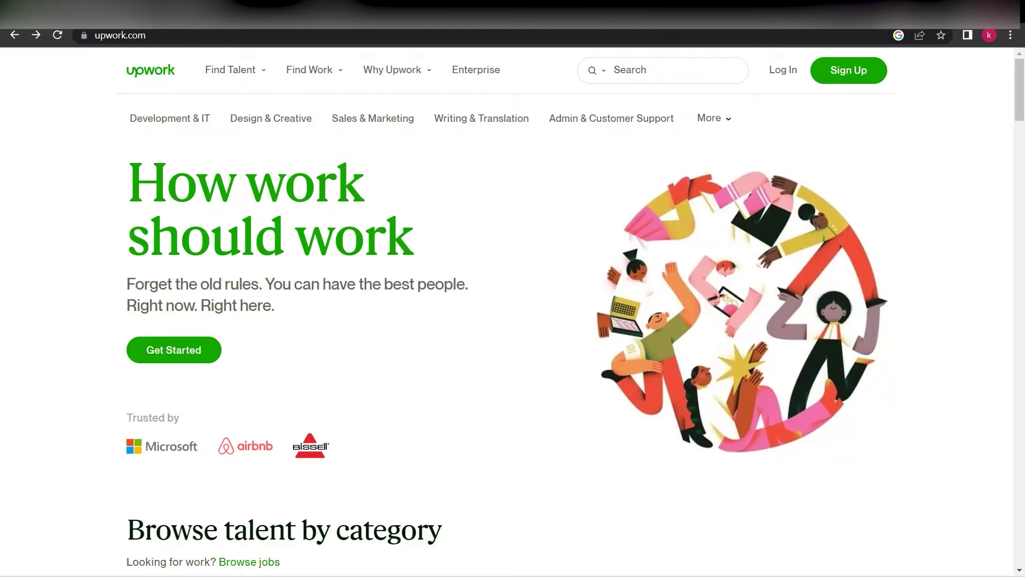
pyautogui.moveTo(162, 36); pyautogui.dragTo(75, 36)
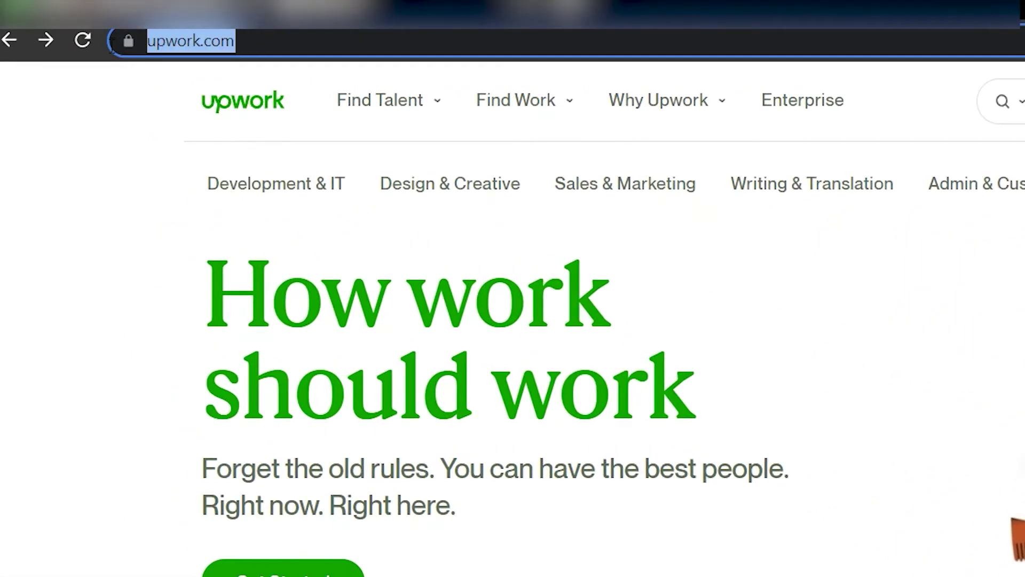
pyautogui.click(370, 43)
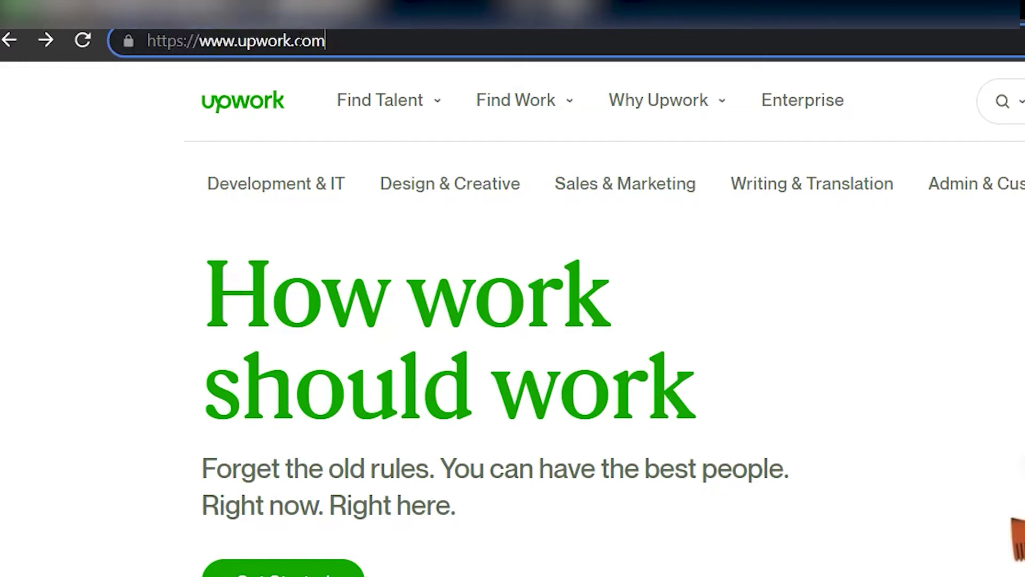
pyautogui.click(145, 136)
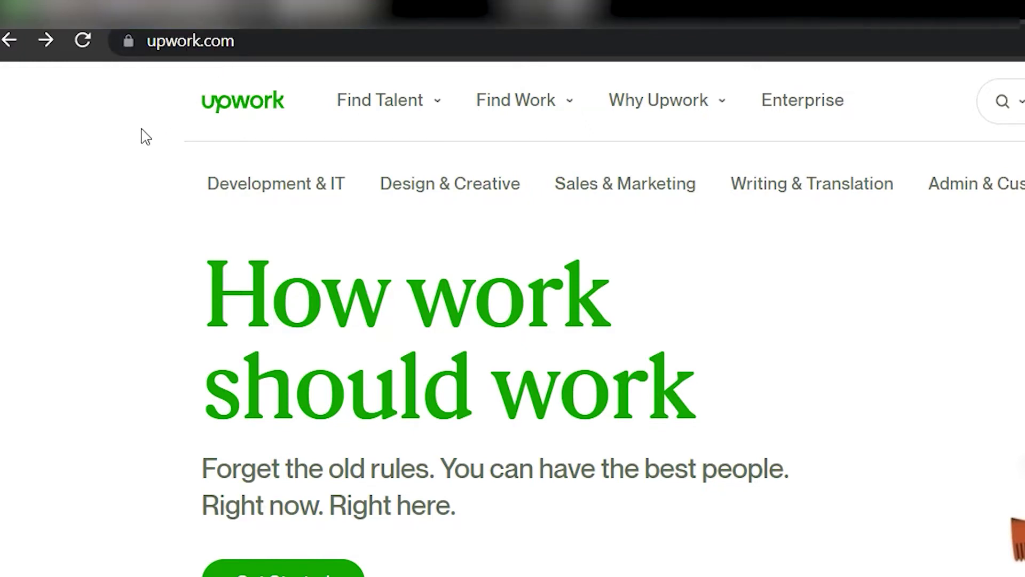
pyautogui.click(270, 44)
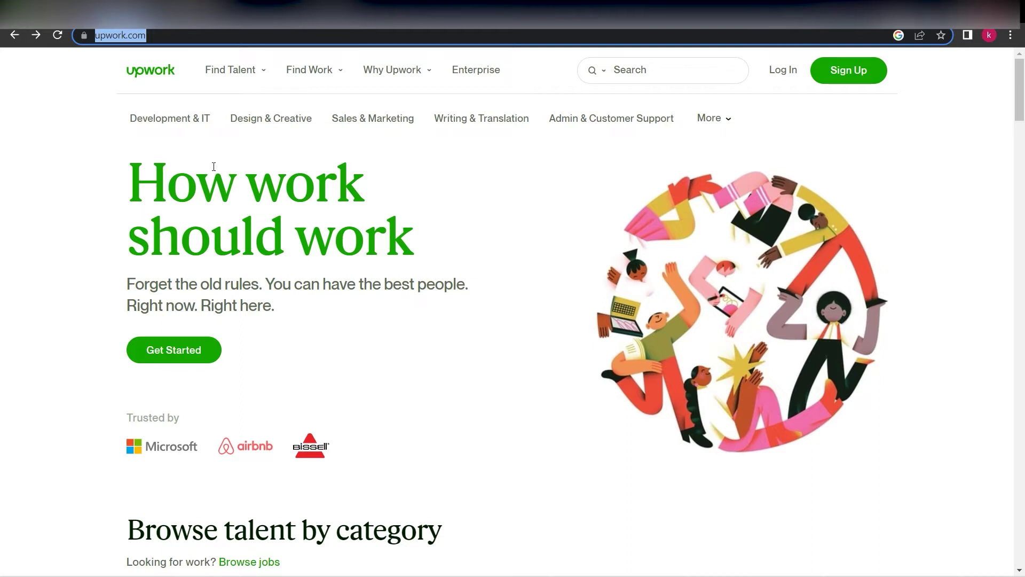
pyautogui.scroll(-1, 264, 344)
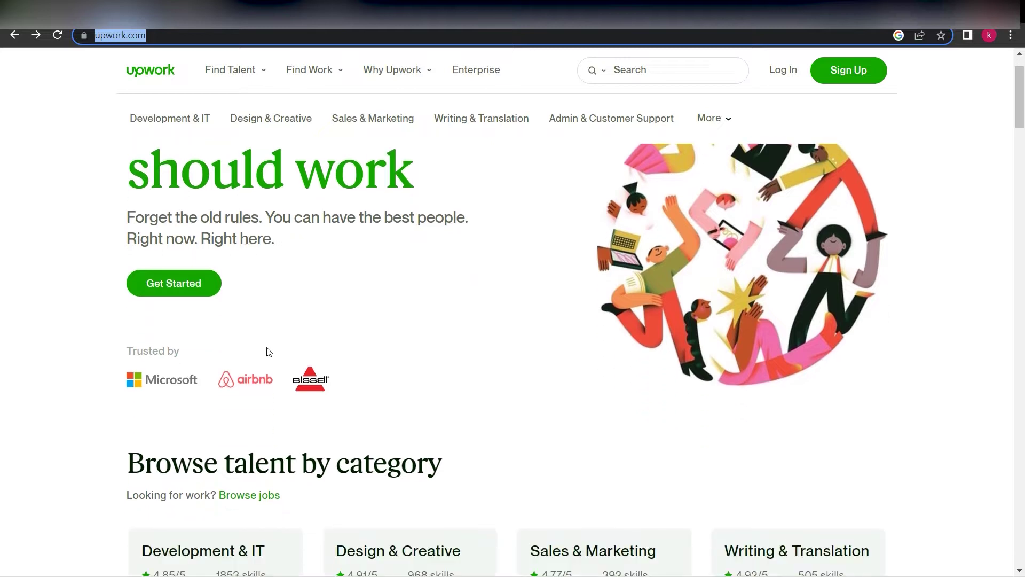
pyautogui.scroll(1, 270, 348)
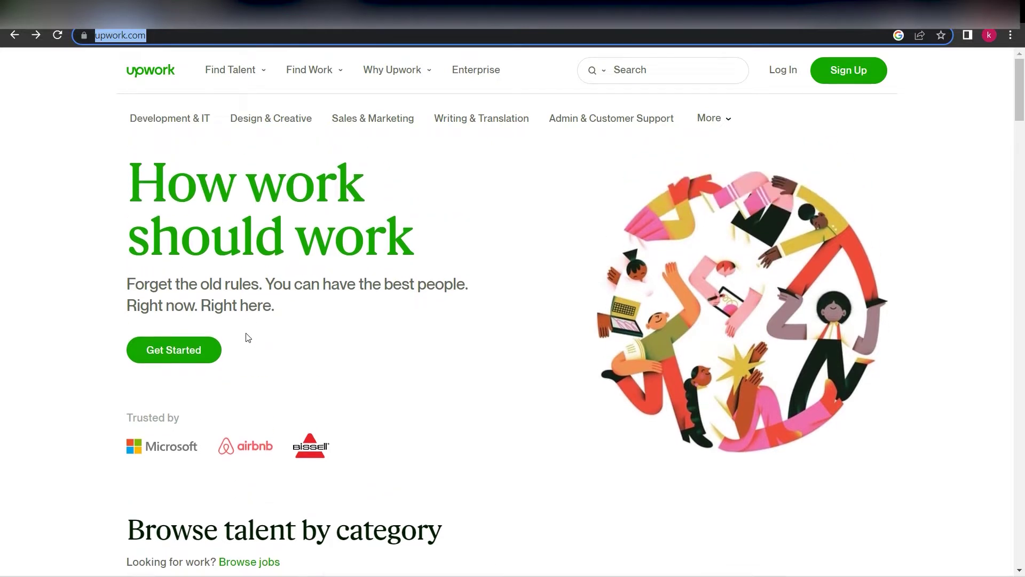
pyautogui.scroll(-1, 252, 396)
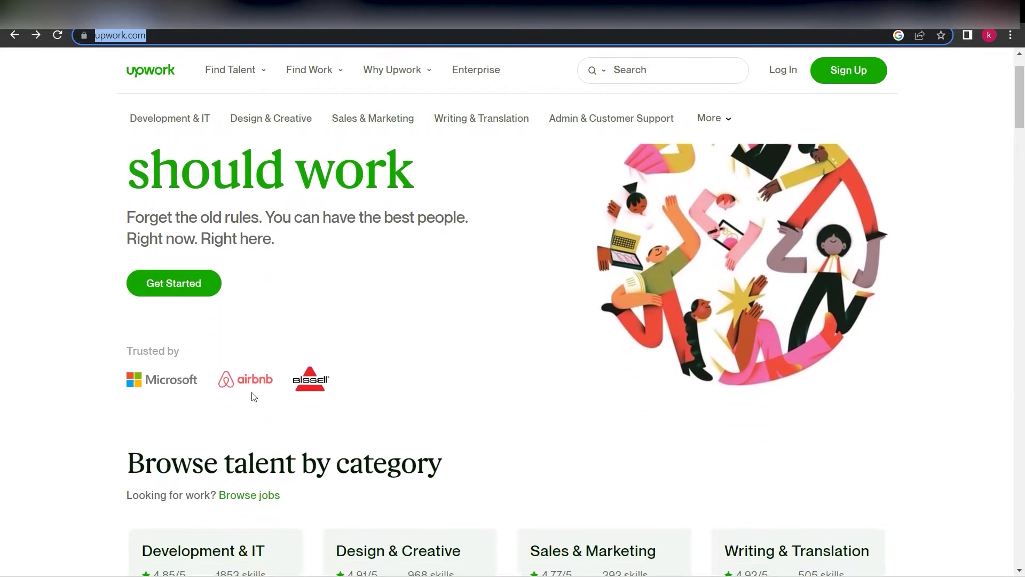
pyautogui.scroll(-1, 264, 409)
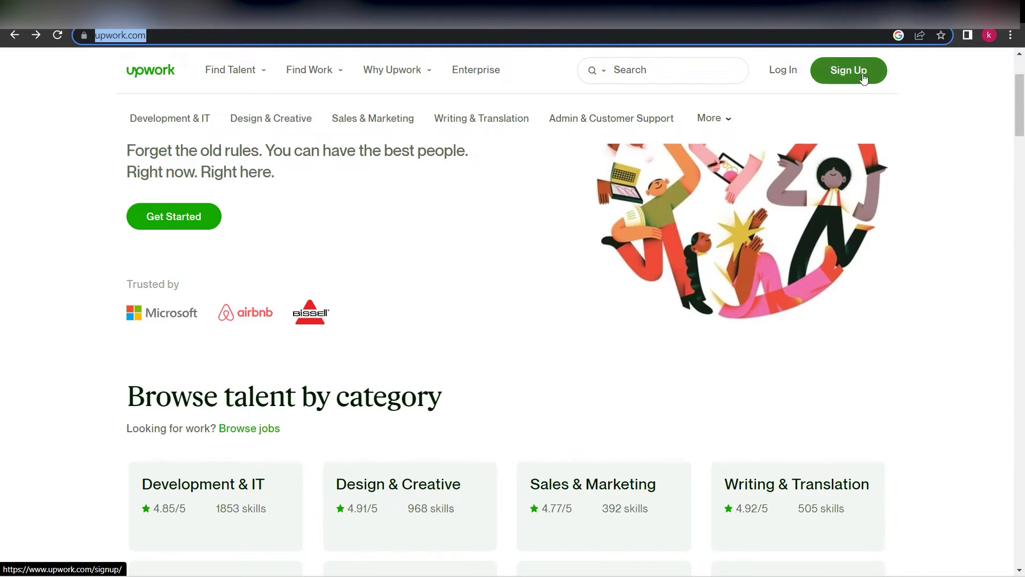
# Start signing up and choose to join as a freelancer looking for work
pyautogui.click(862, 75)
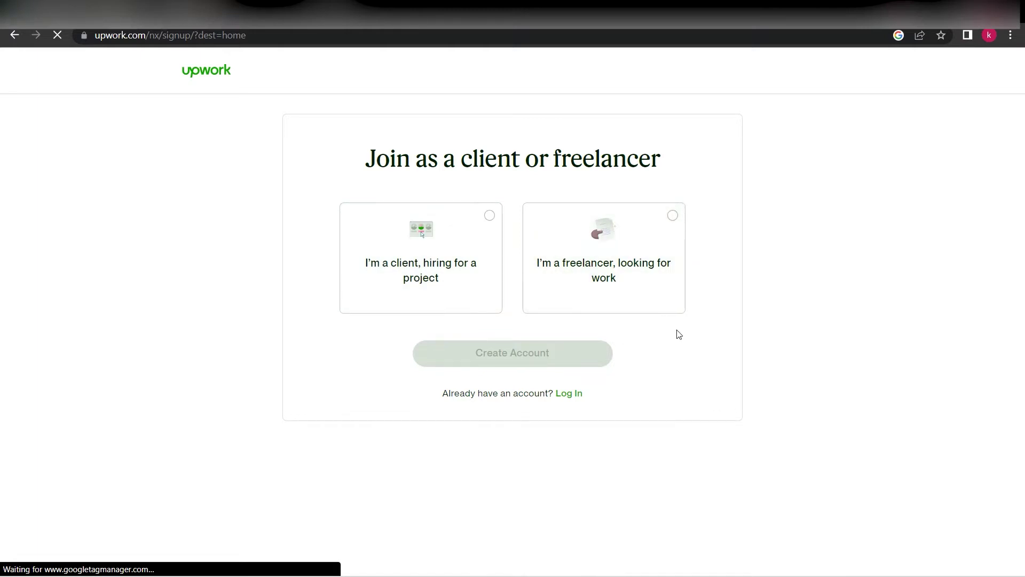
pyautogui.click(674, 221)
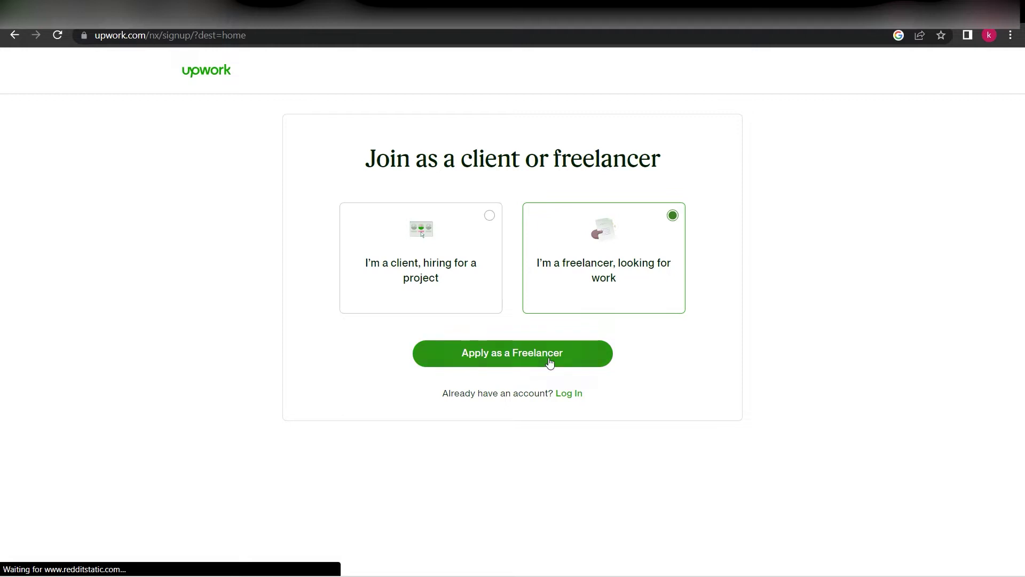
pyautogui.click(550, 362)
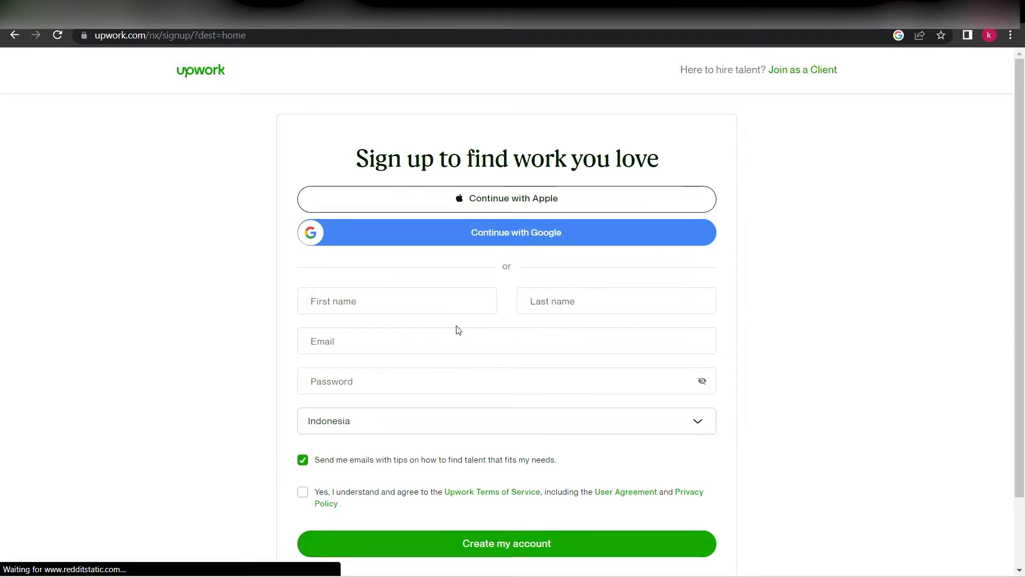
# Fill in the freelancer signup form, agree to the Terms of Service, and create the account
pyautogui.scroll(-1, 457, 329)
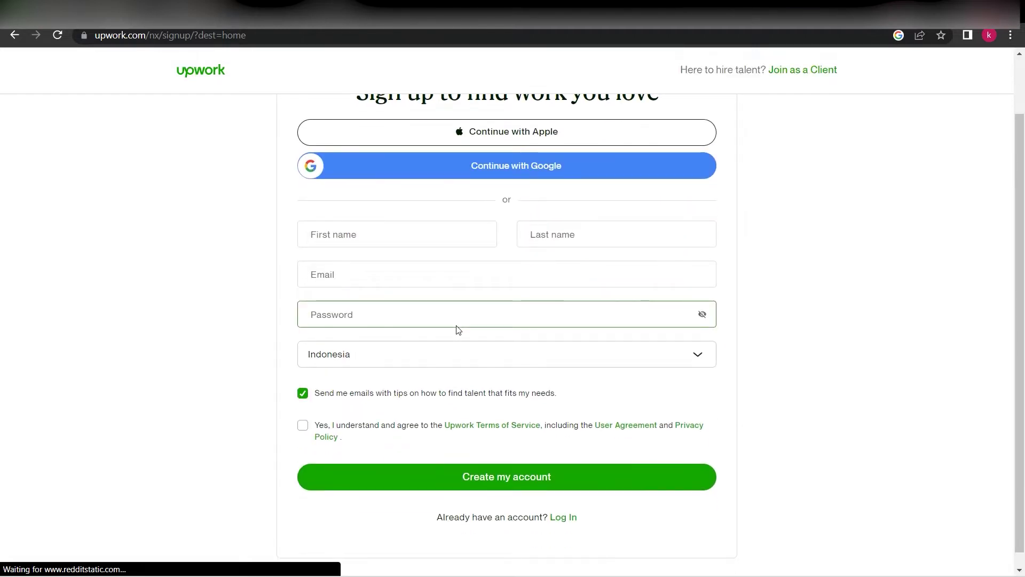
pyautogui.scroll(1, 454, 328)
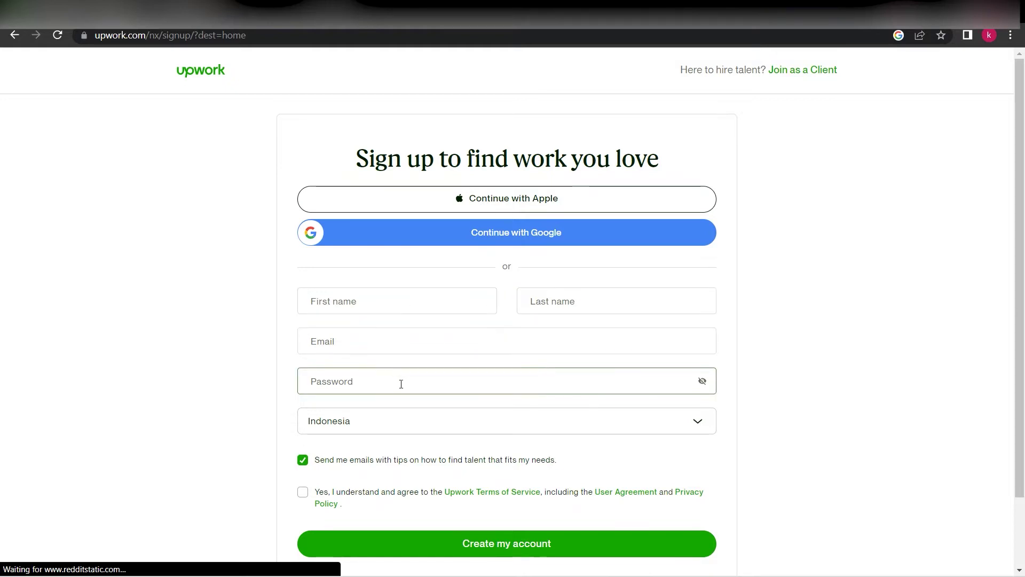
pyautogui.click(352, 302)
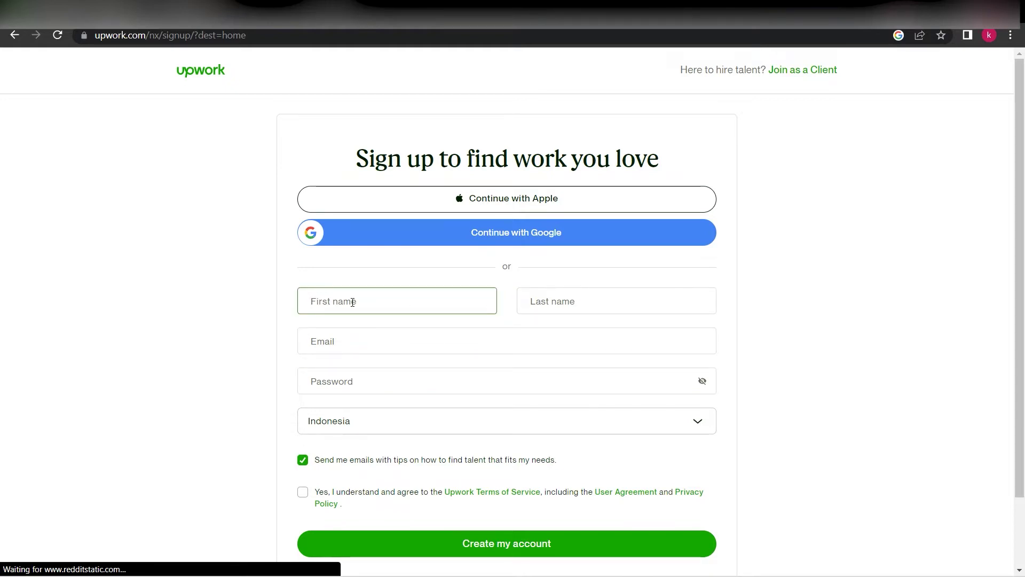
pyautogui.scroll(-2, 531, 426)
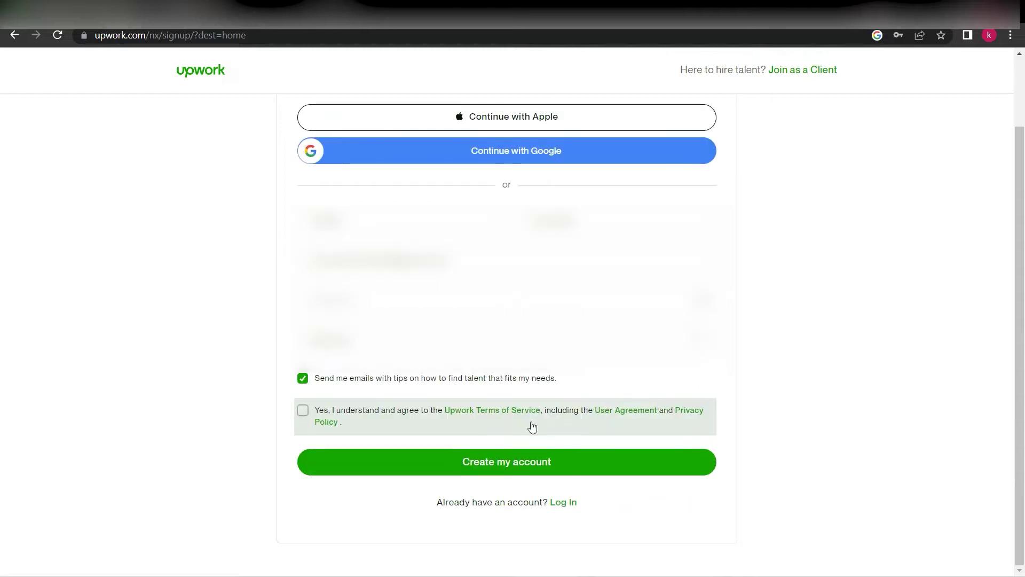
pyautogui.click(305, 413)
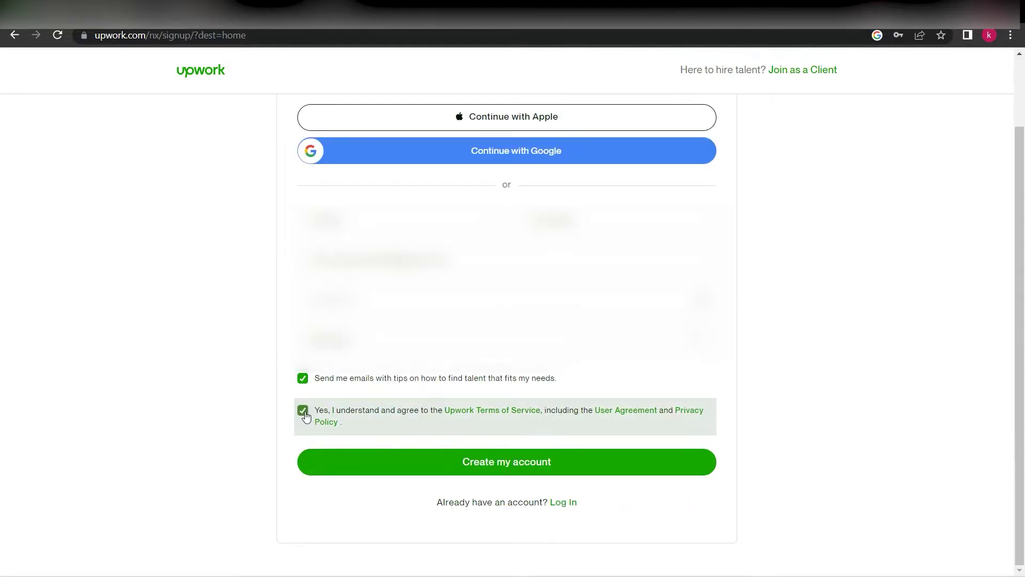
pyautogui.click(518, 470)
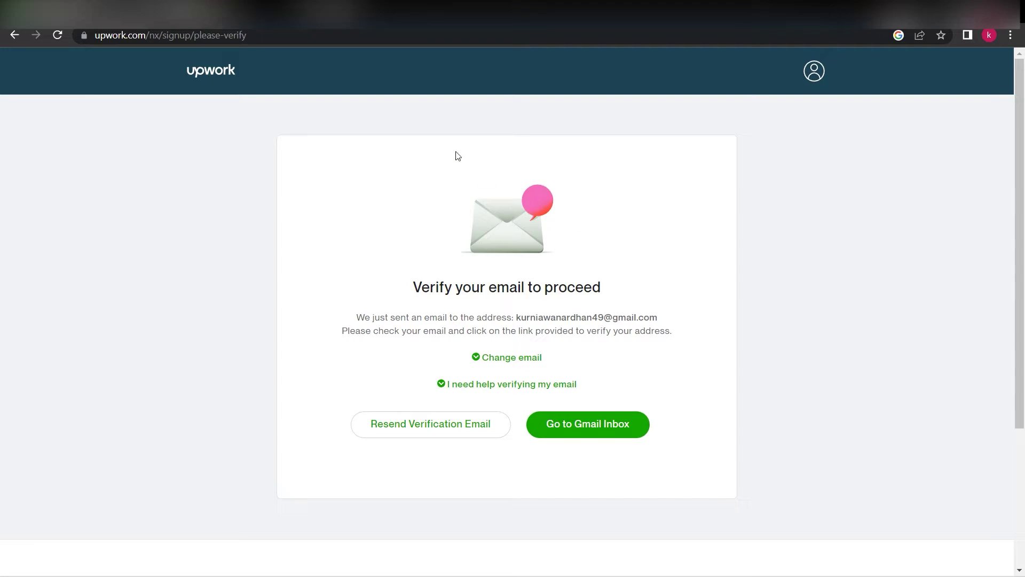
# In a new tab, open Gmail's Upwork verification email and verify the account's address
pyautogui.click(296, 11)
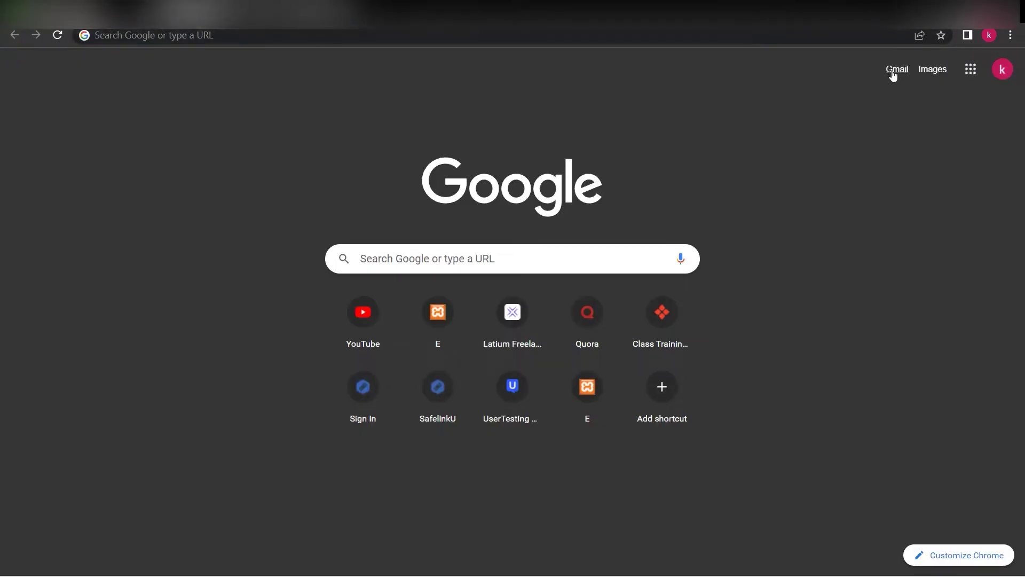
pyautogui.click(895, 70)
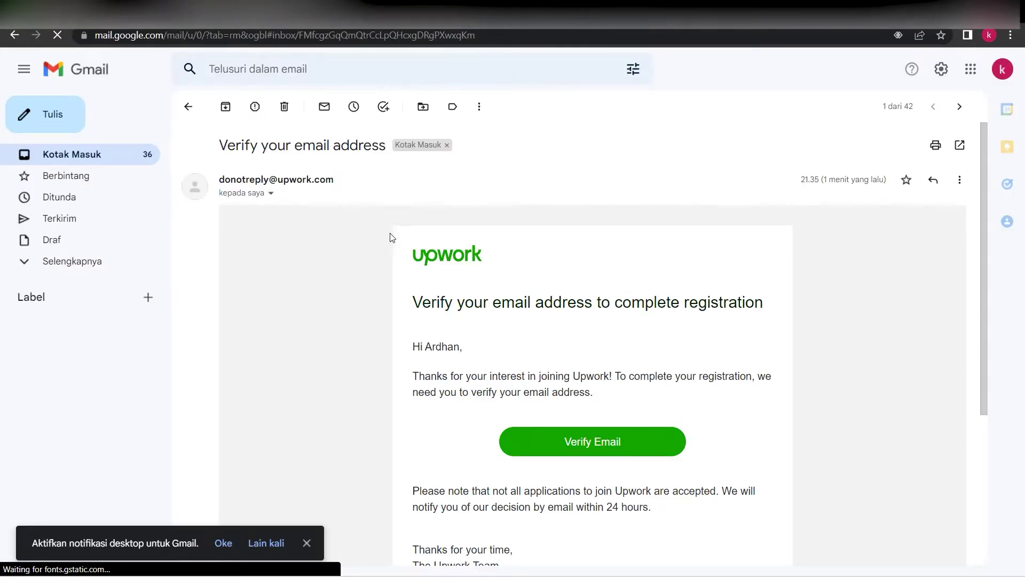
pyautogui.scroll(-1, 577, 357)
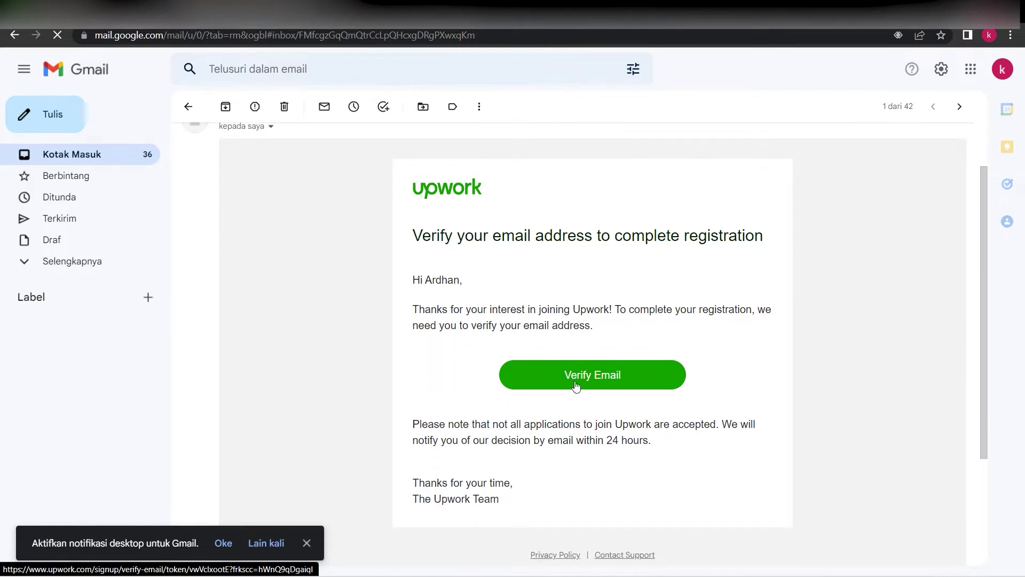
pyautogui.click(622, 380)
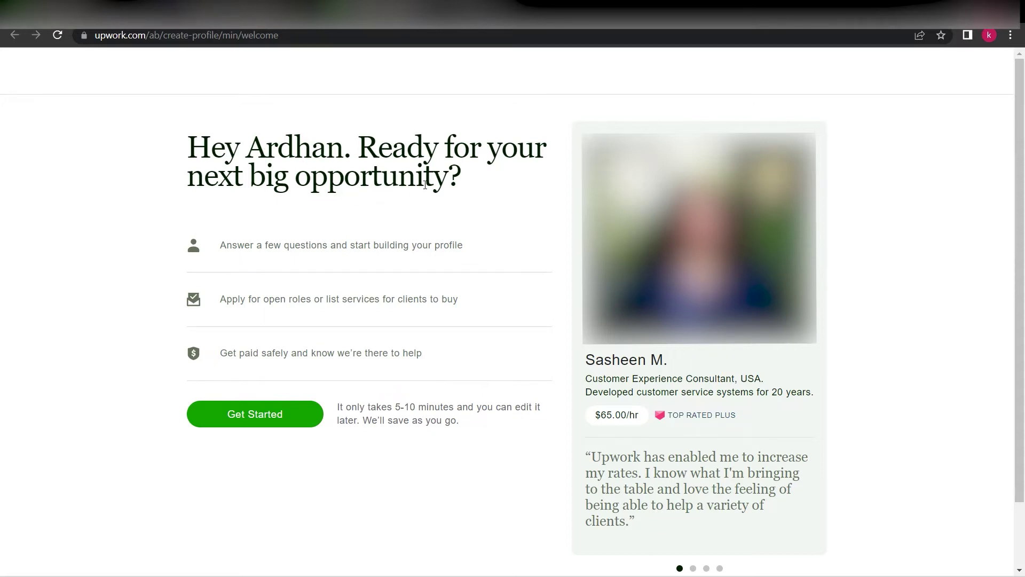
# Choose Get Started on the Upwork welcome page to begin the freelancer profile
pyautogui.click(268, 422)
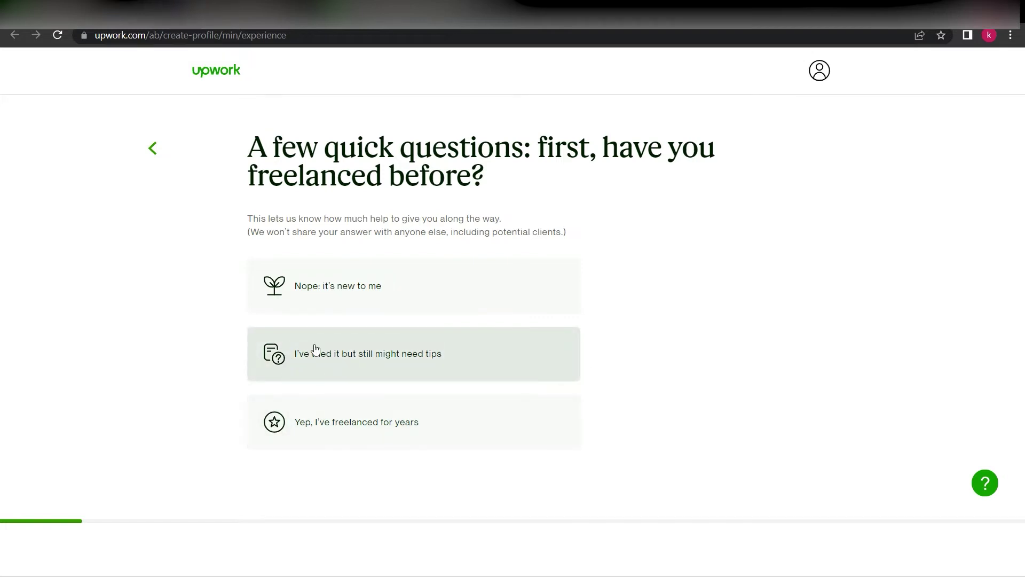
# Answer the freelancing-experience question with 'I've tried it but still might need tips'
pyautogui.click(334, 362)
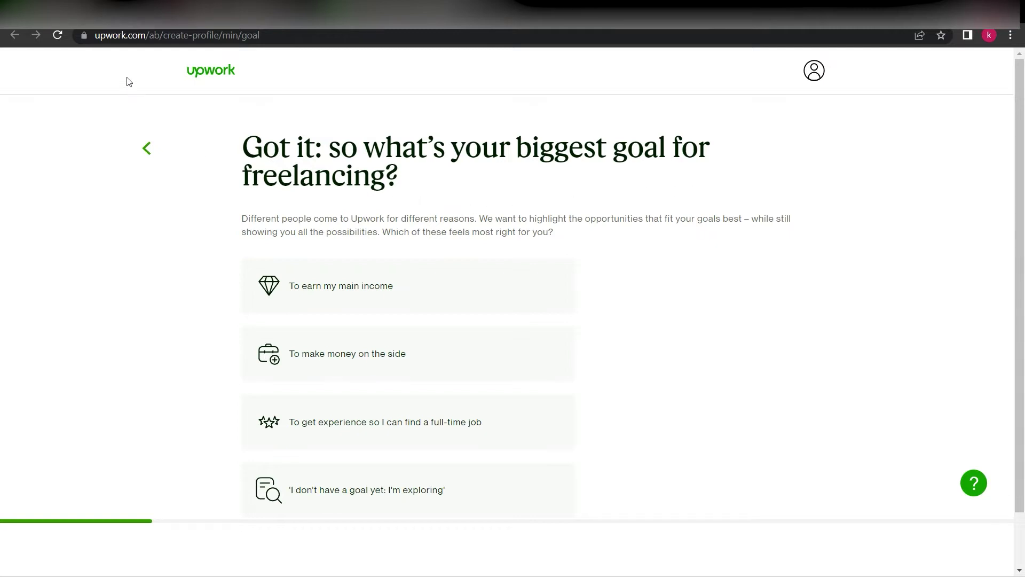
# Pick 'To earn my main income' as the freelancing goal
pyautogui.scroll(-1, 586, 335)
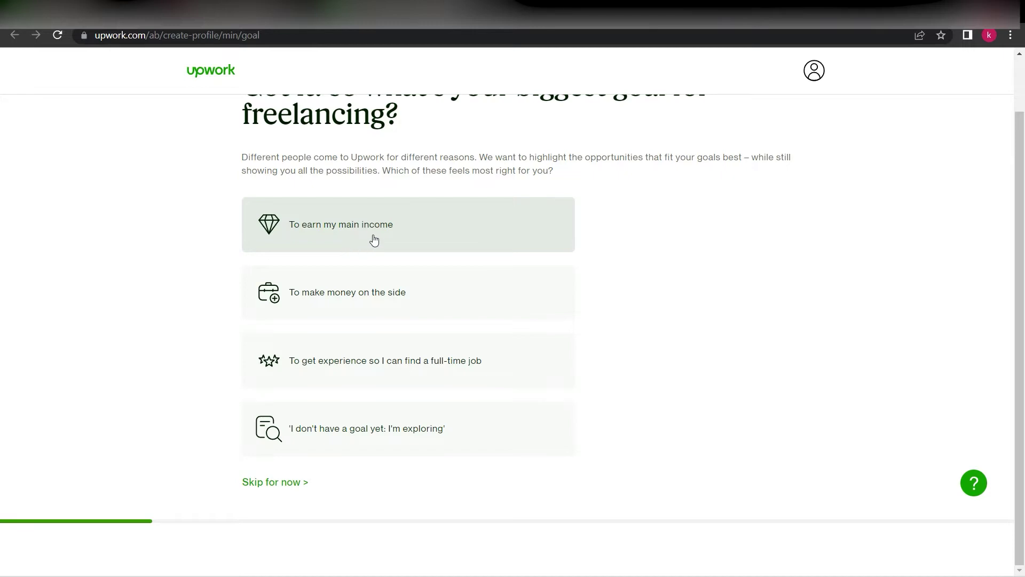
pyautogui.click(349, 227)
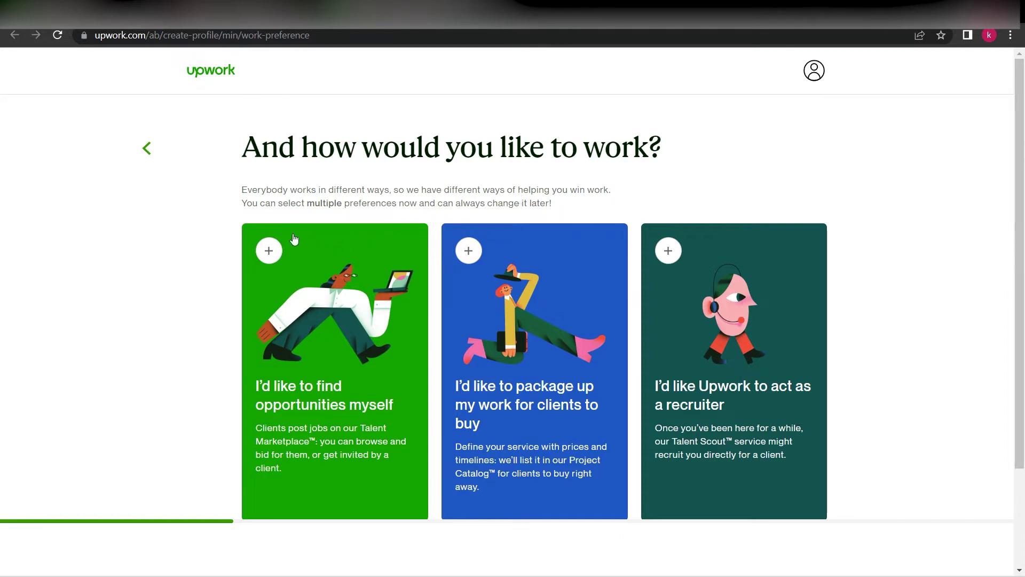
# Choose 'I'd like to find opportunities myself' and continue with 'Next, Create a Profile'
pyautogui.scroll(-1, 288, 262)
pyautogui.scroll(1, 304, 273)
pyautogui.click(269, 251)
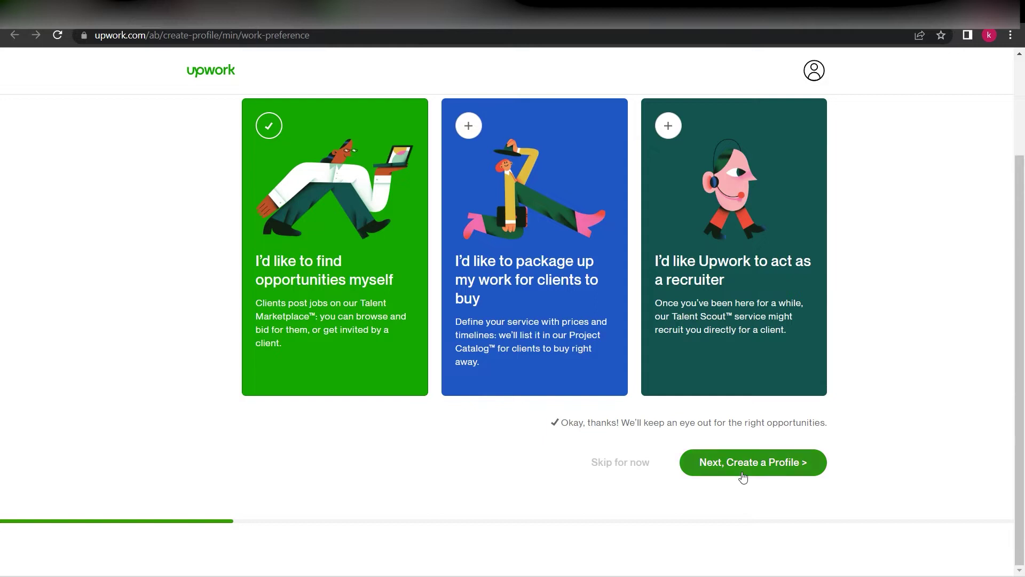
pyautogui.click(778, 471)
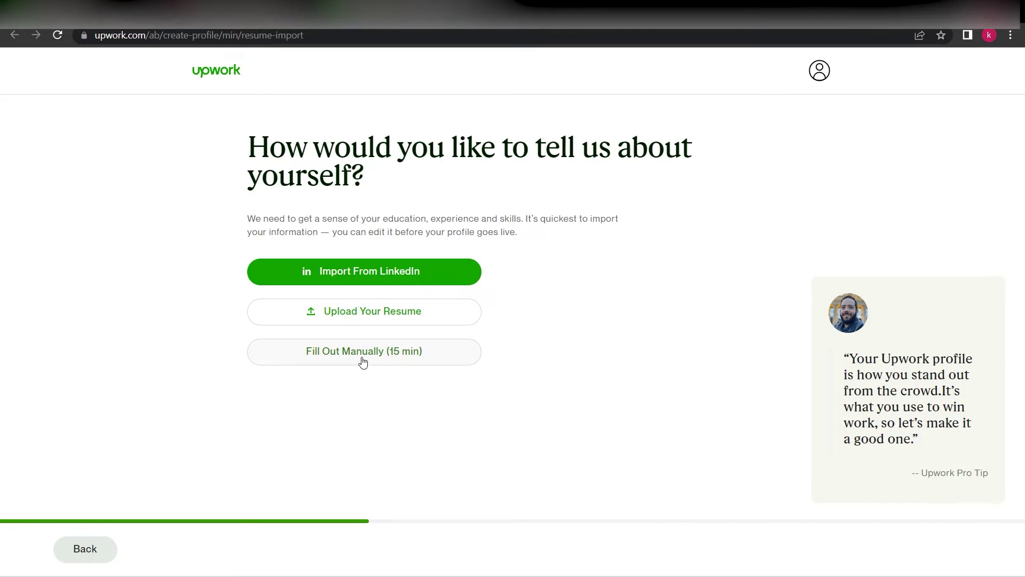
# Fill out the profile manually, pasting 'Graphic Designer' as the title, then continue to experience
pyautogui.click(360, 357)
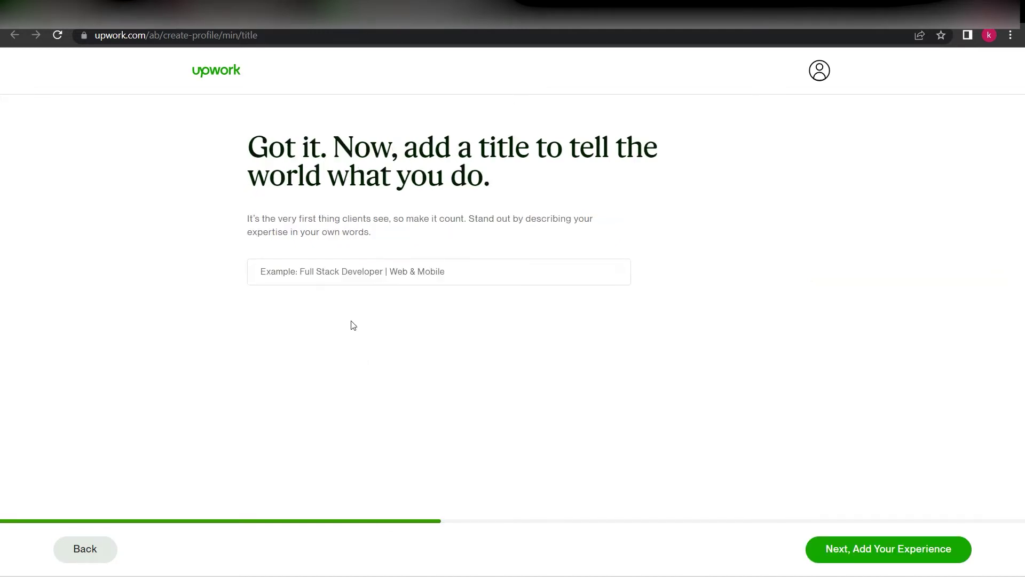
pyautogui.click(322, 277)
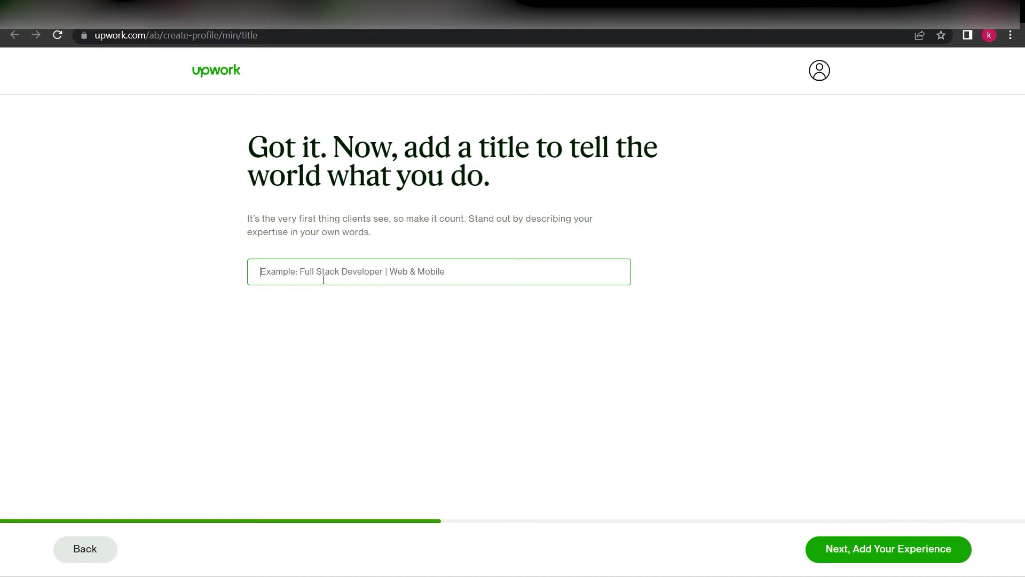
pyautogui.write('Graphic Designer')
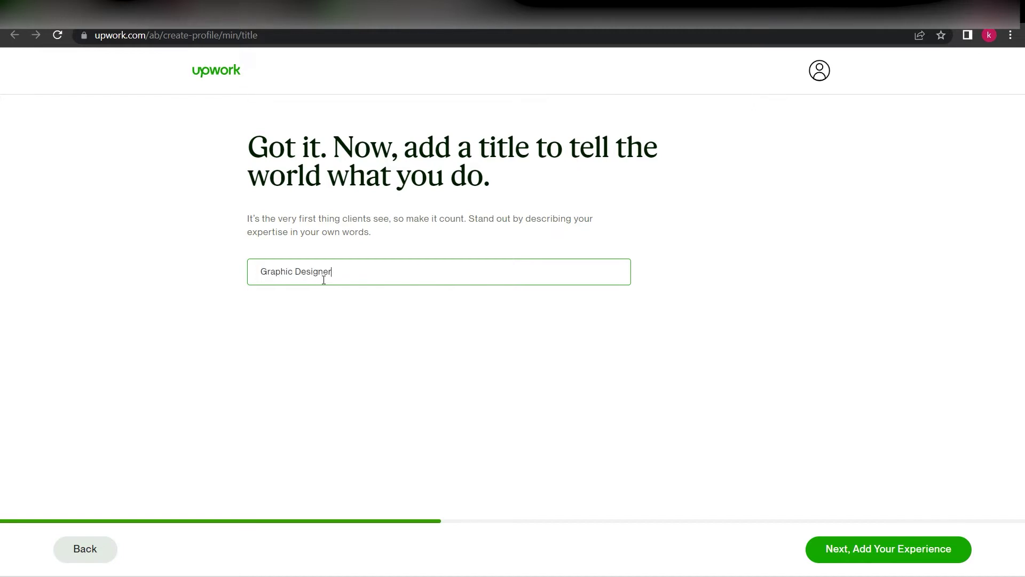
pyautogui.click(876, 567)
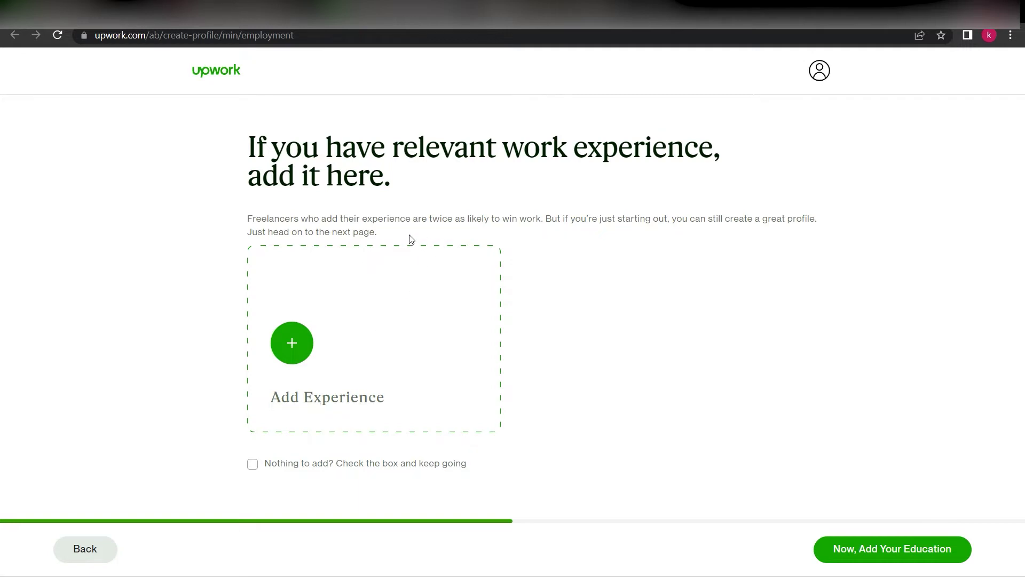
# Add a Graphic Designer experience at Poeblik Lampung Technology, marked as a current role
pyautogui.click(297, 344)
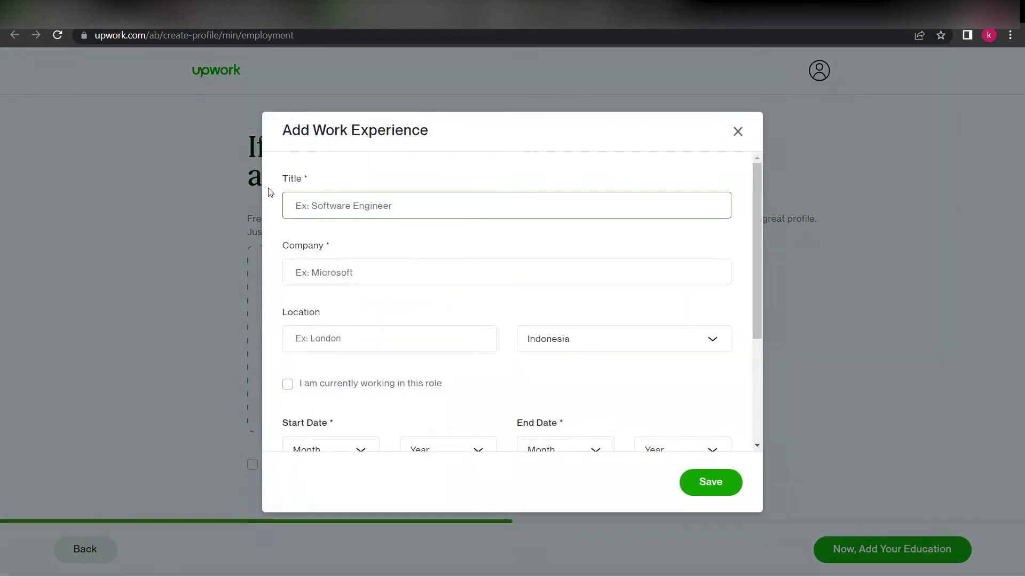
pyautogui.write('Graphic Designer')
pyautogui.click(315, 272)
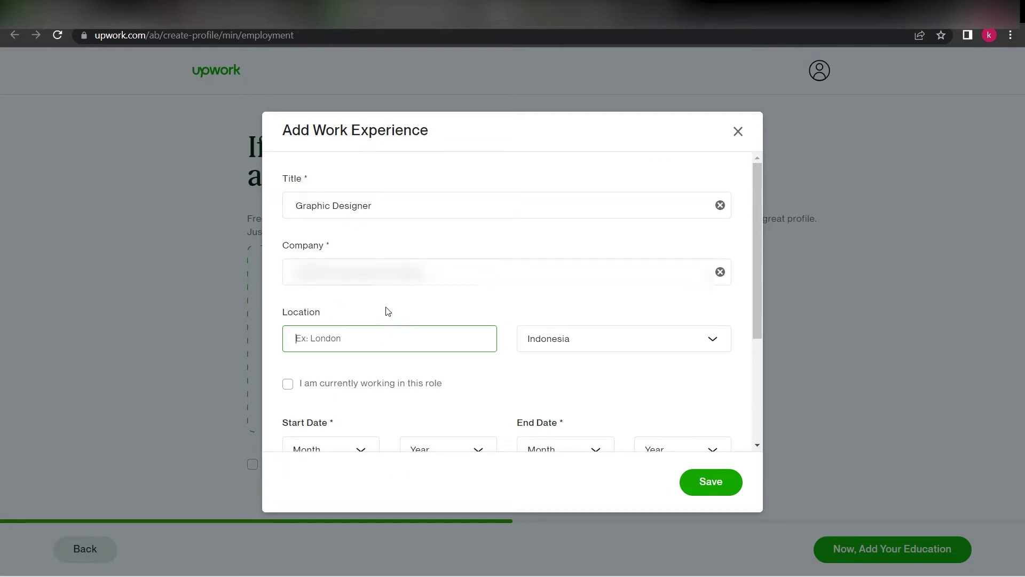
pyautogui.scroll(-1, 382, 305)
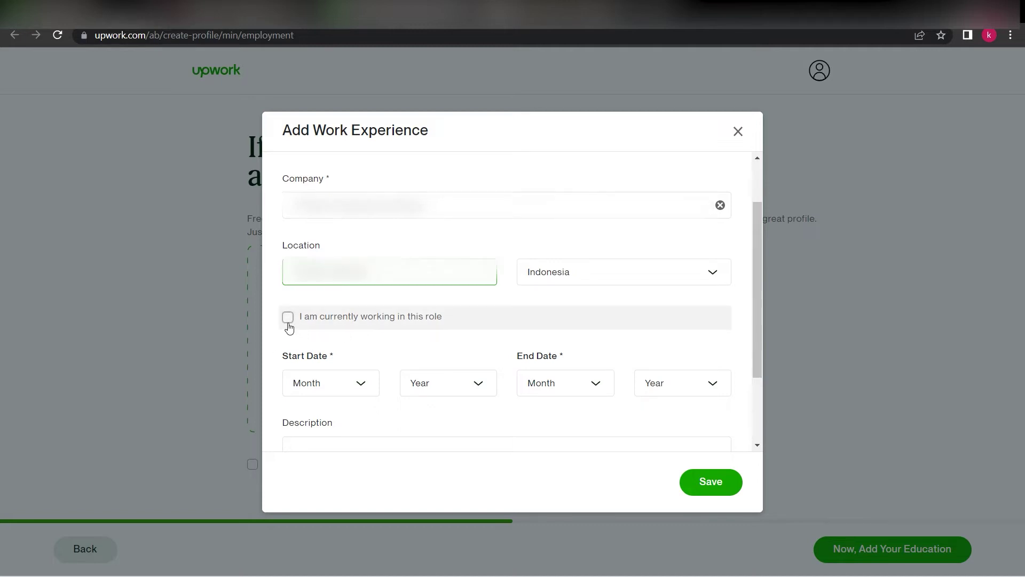
pyautogui.click(288, 324)
pyautogui.scroll(-1, 288, 326)
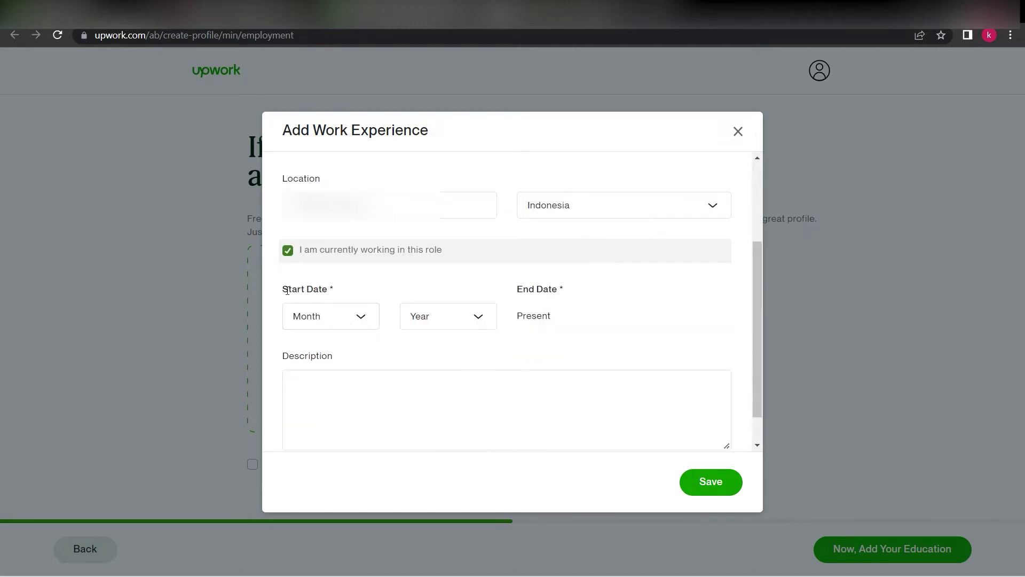
# Set the start date to March 2019, save the experience, and continue to education
pyautogui.click(372, 316)
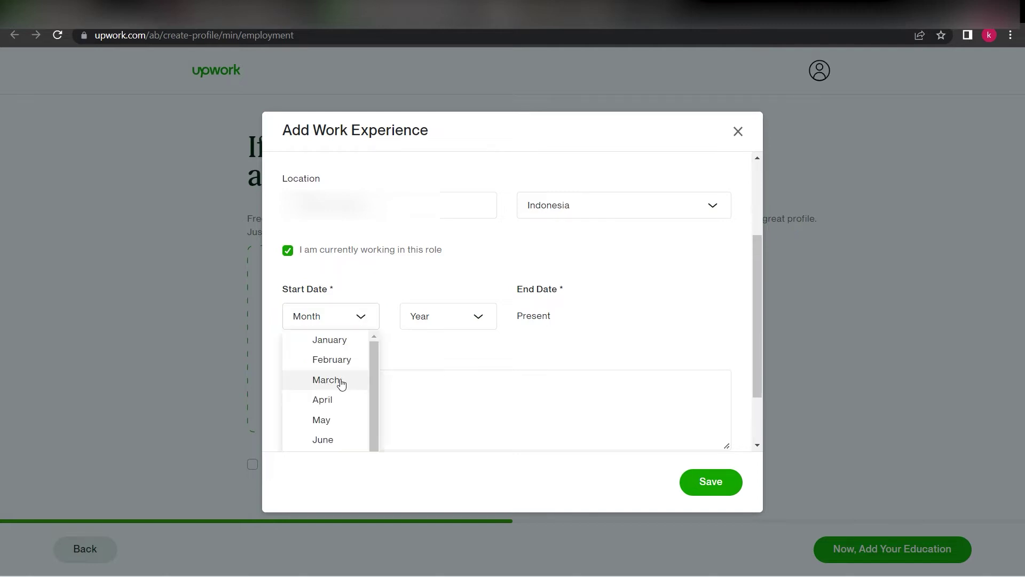
pyautogui.click(341, 381)
pyautogui.click(474, 319)
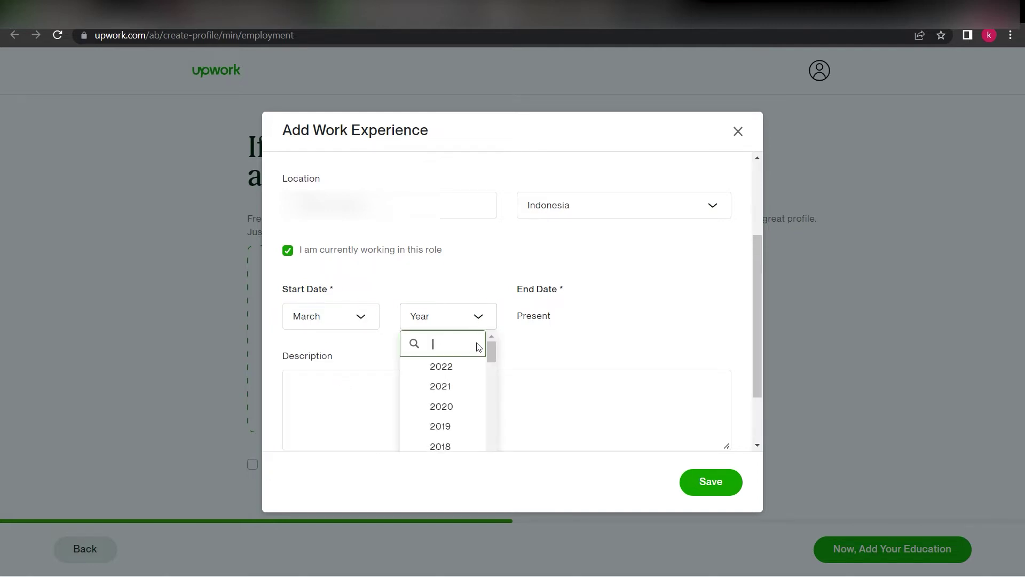
pyautogui.scroll(-1, 492, 358)
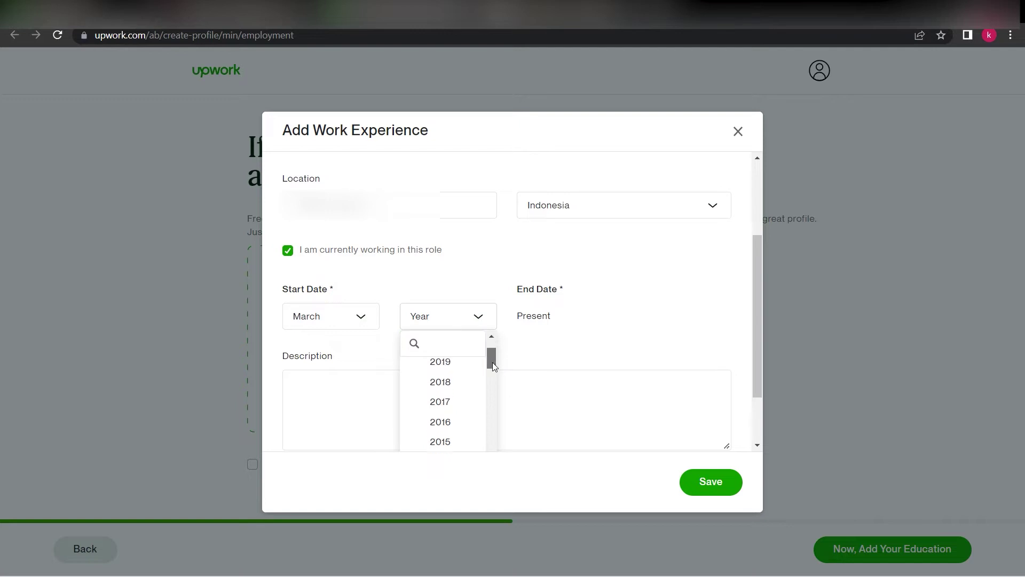
pyautogui.click(457, 369)
pyautogui.click(357, 373)
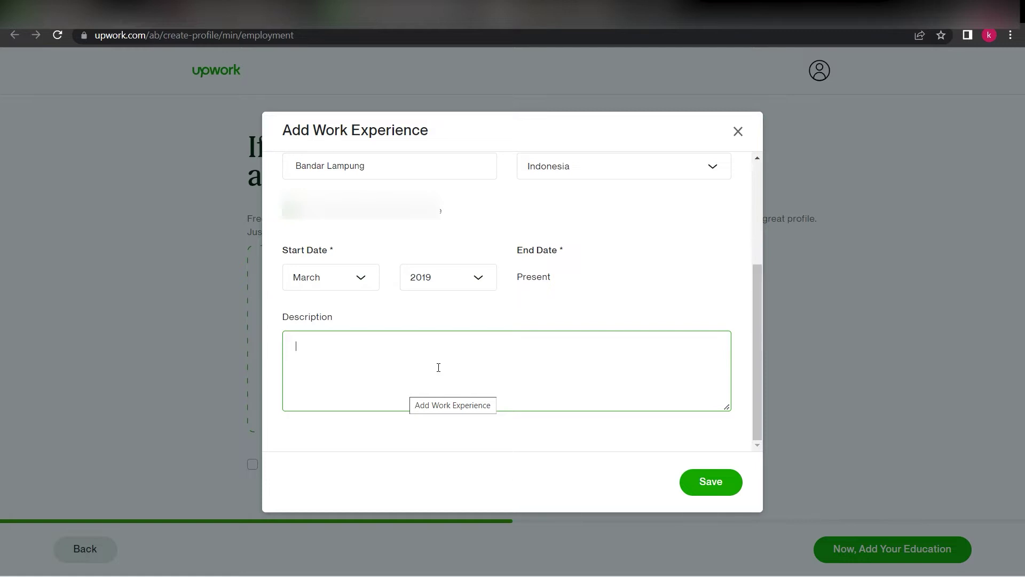
pyautogui.scroll(3, 439, 367)
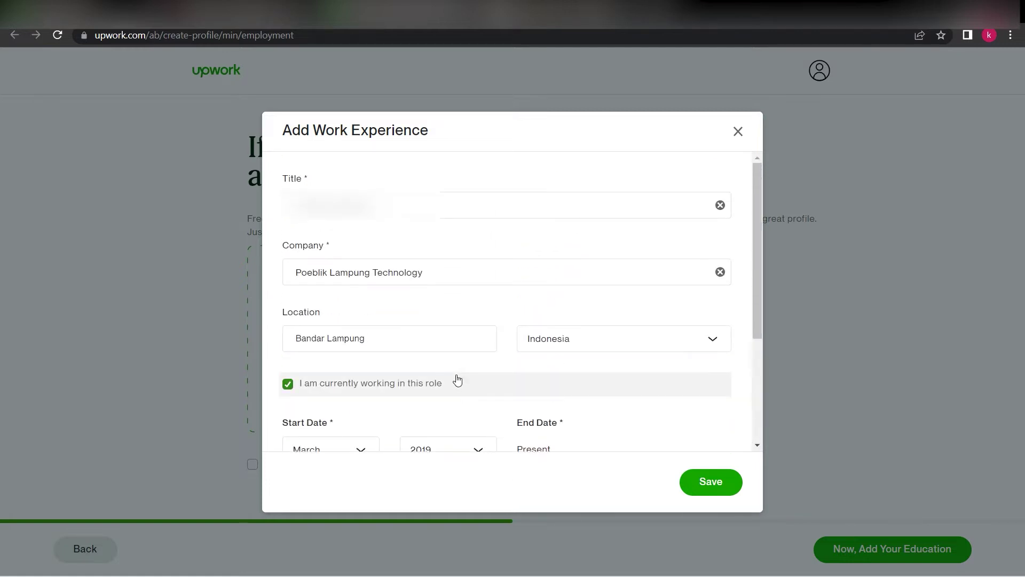
pyautogui.scroll(-3, 442, 327)
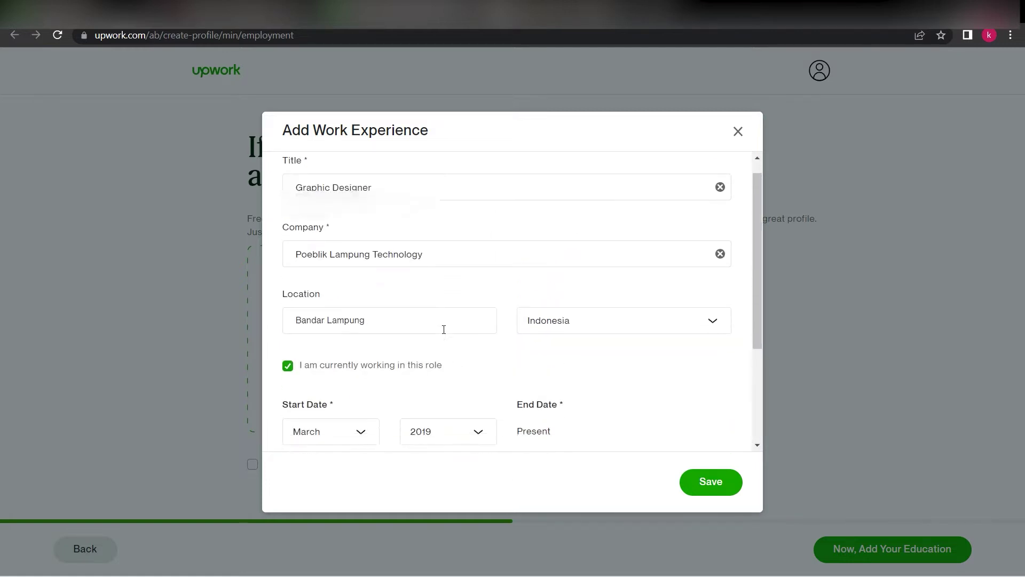
pyautogui.click(714, 482)
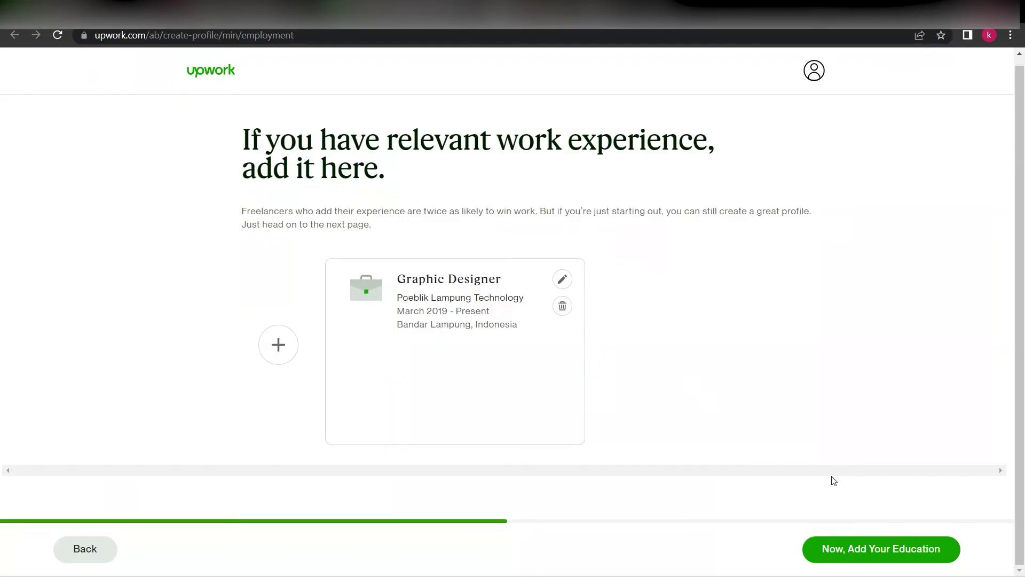
pyautogui.click(838, 555)
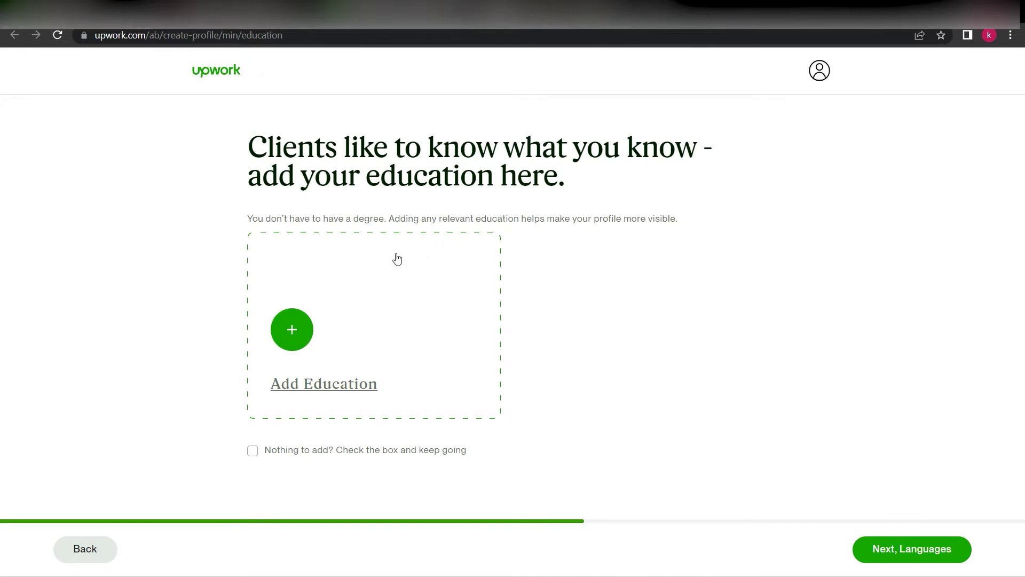
# Start a new education entry with school Universitas Lampung and field of study Graphic Designer
pyautogui.click(298, 337)
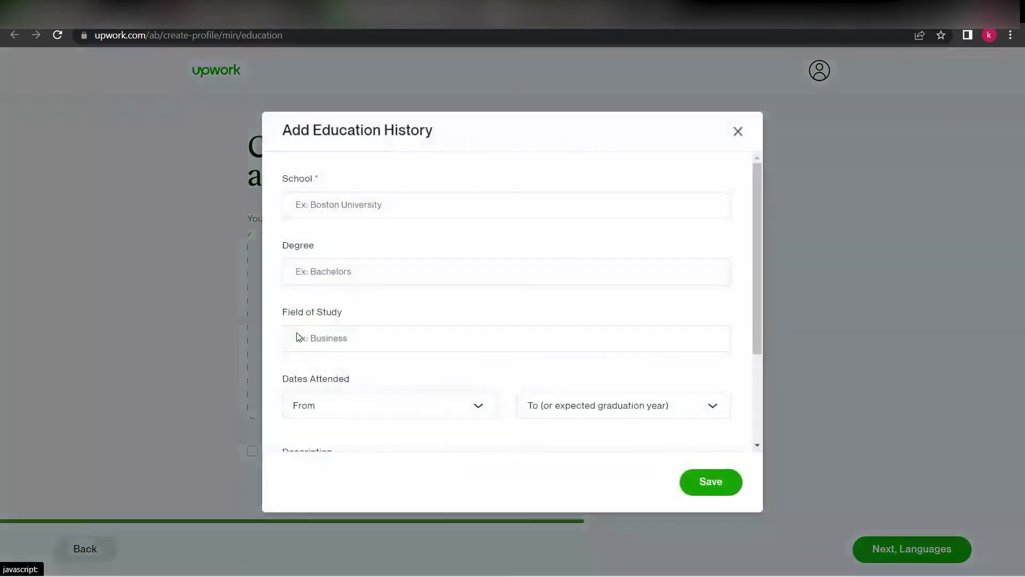
pyautogui.click(317, 204)
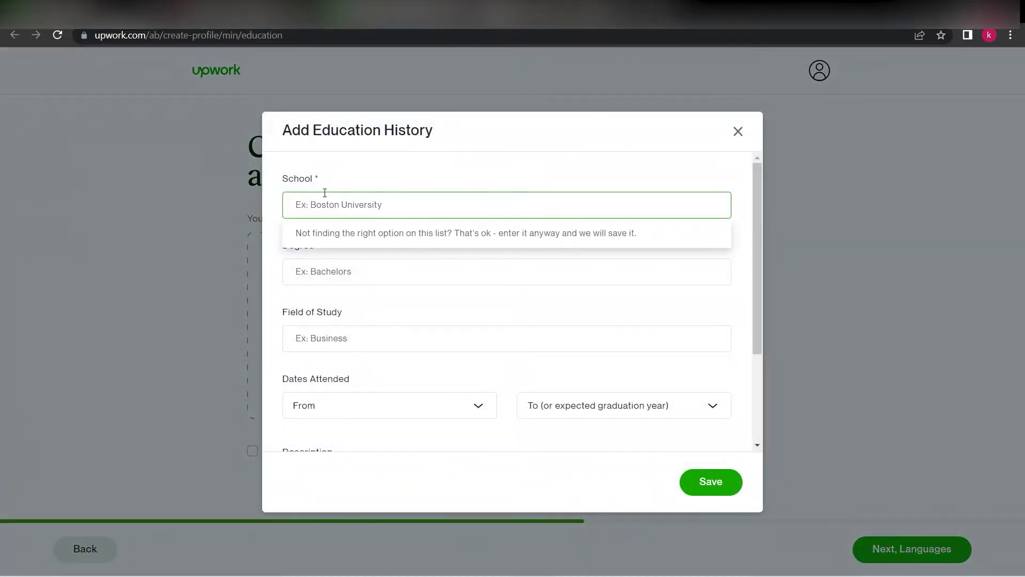
pyautogui.click(347, 190)
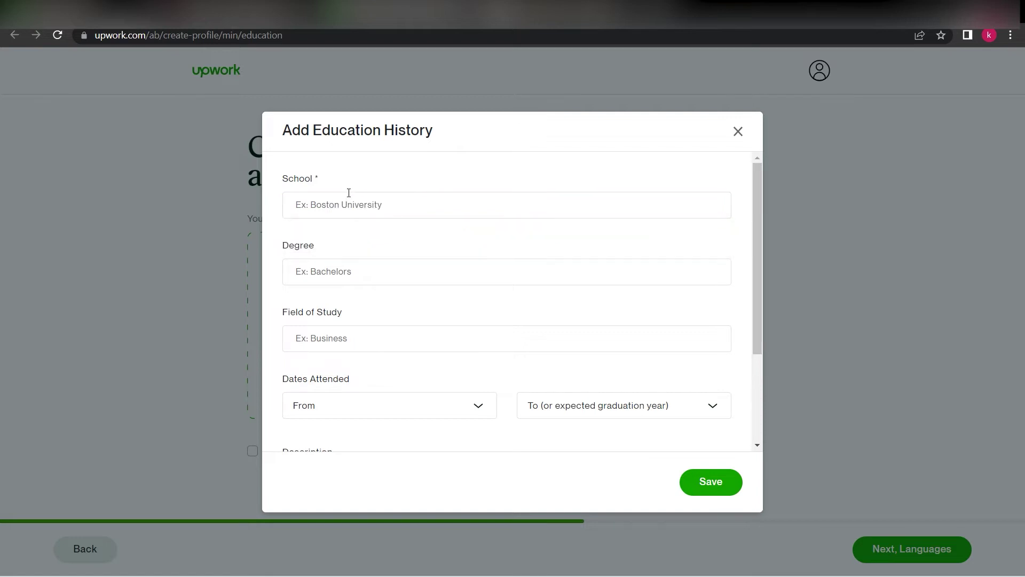
pyautogui.click(365, 204)
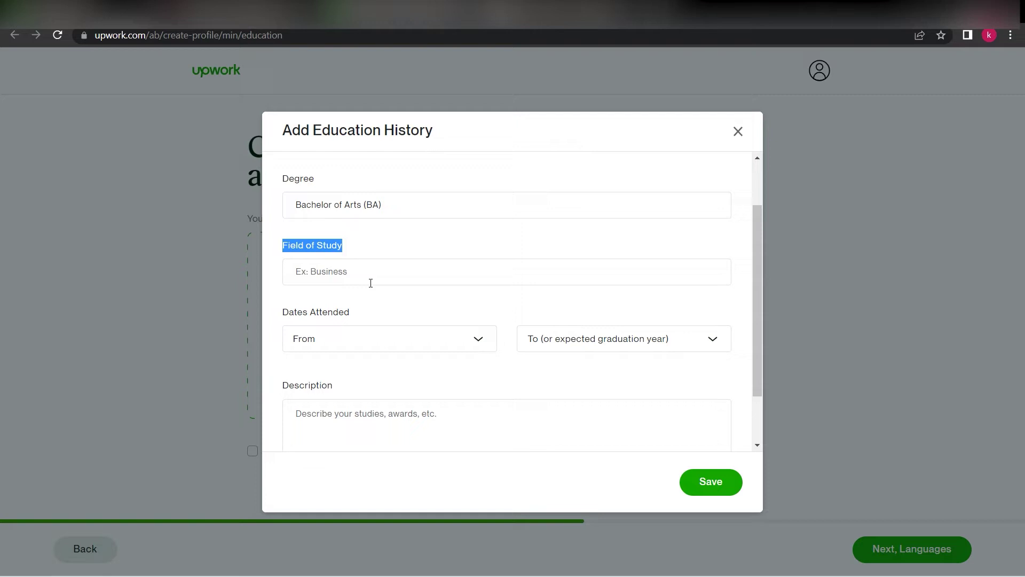
pyautogui.click(366, 281)
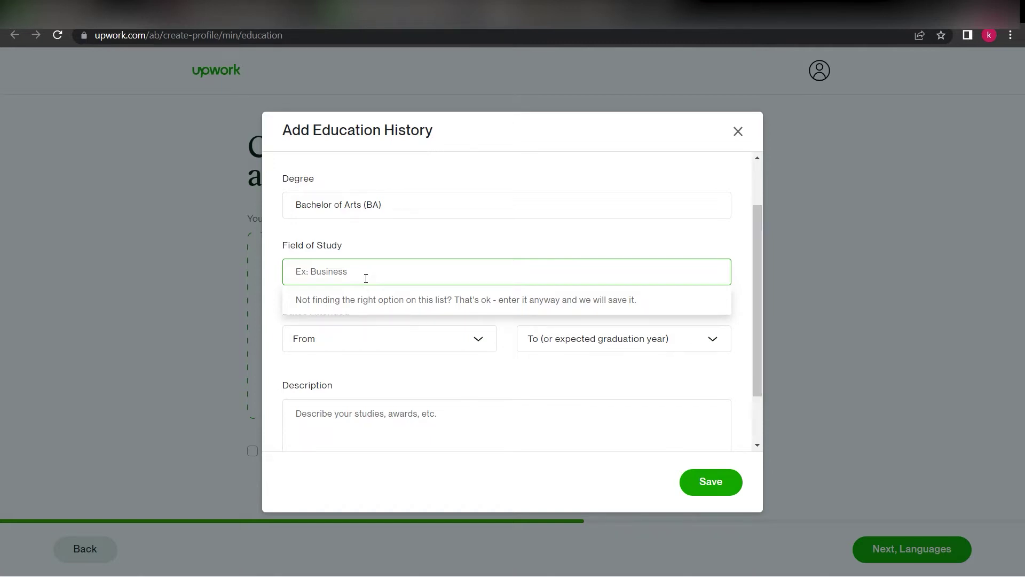
pyautogui.write('Graphic Designer')
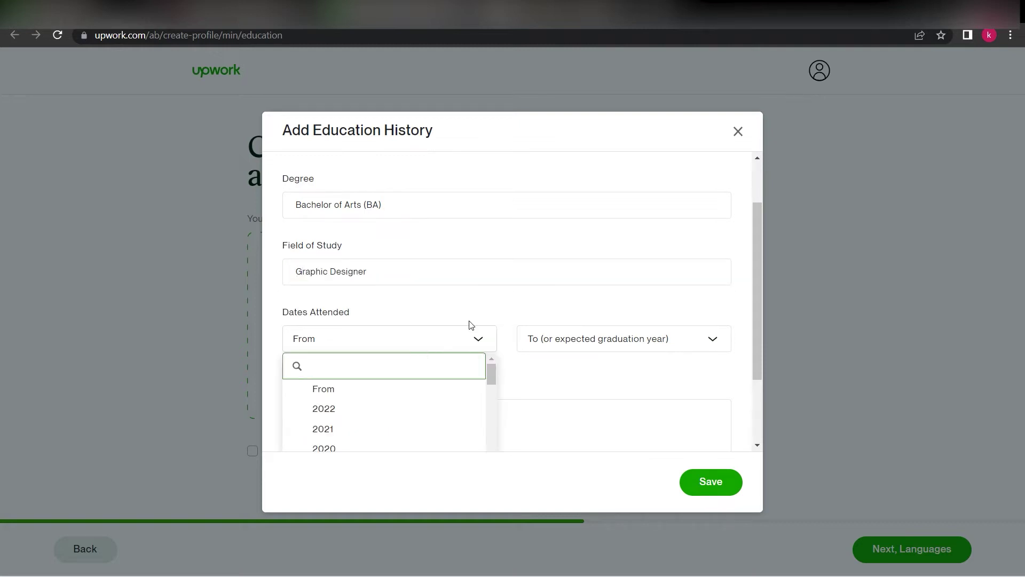
pyautogui.click(471, 306)
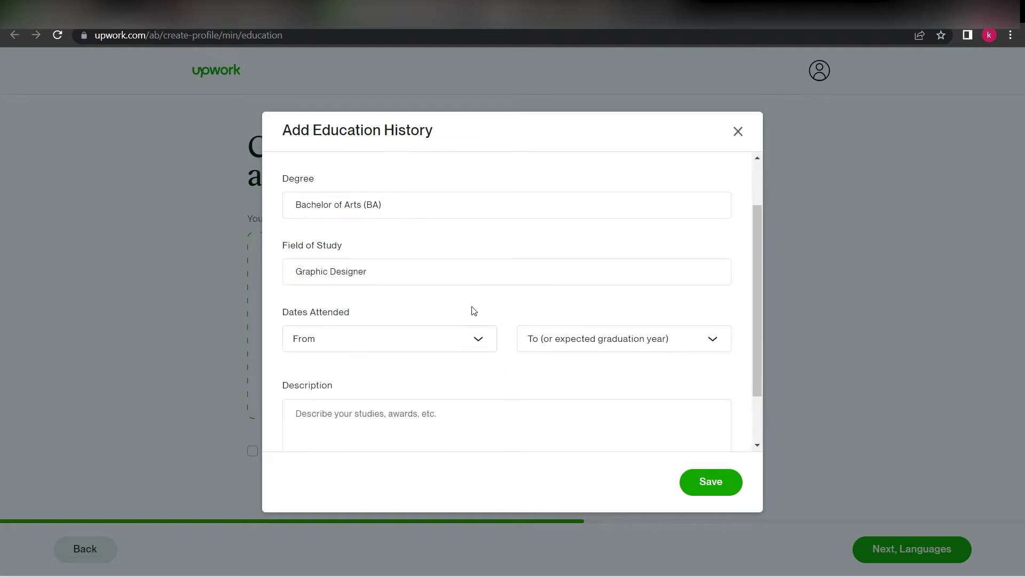
# Set the years to 2015–2019 and save the education entry
pyautogui.scroll(-1, 465, 305)
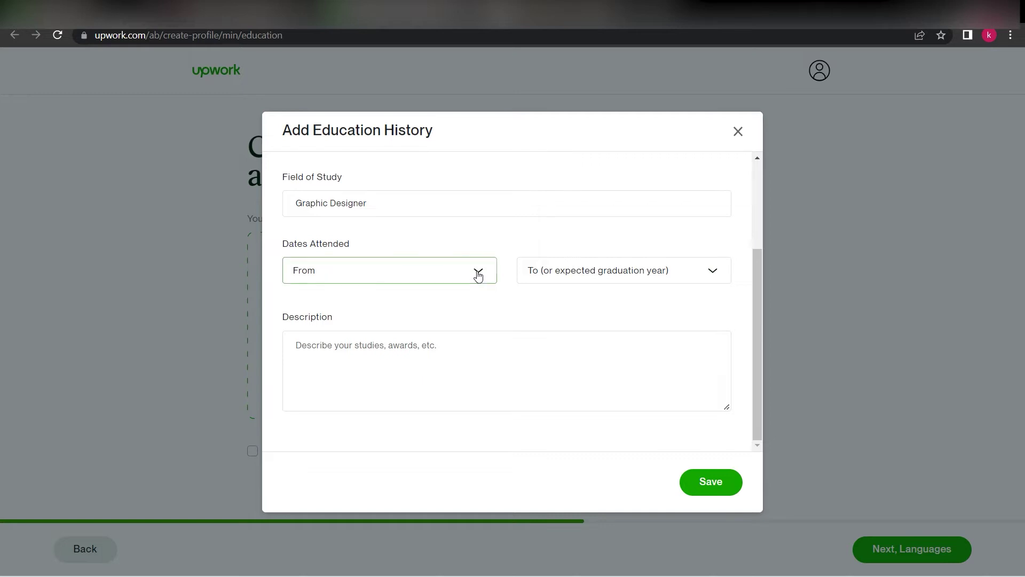
pyautogui.click(478, 272)
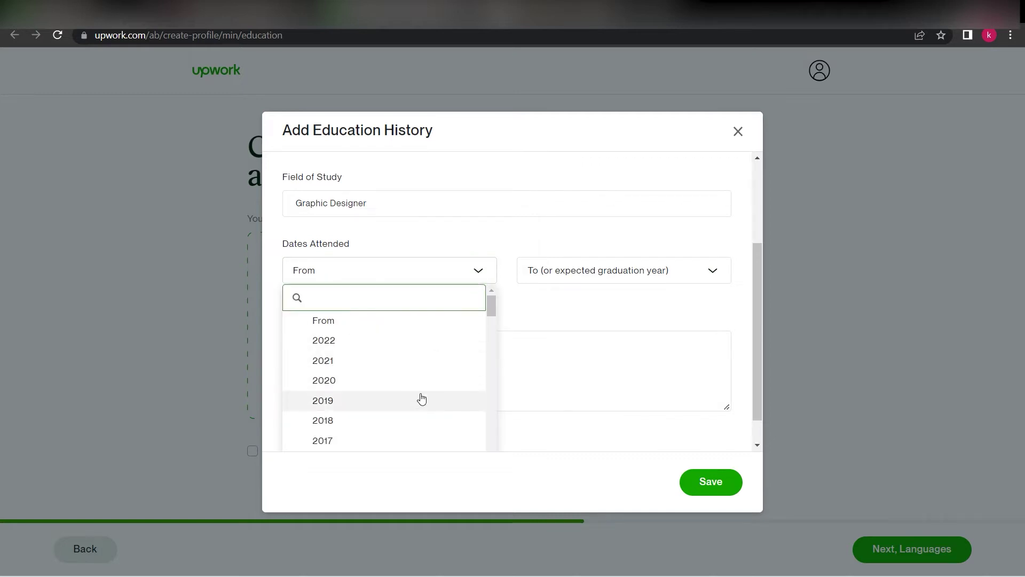
pyautogui.scroll(-1, 426, 397)
pyautogui.scroll(-2, 426, 395)
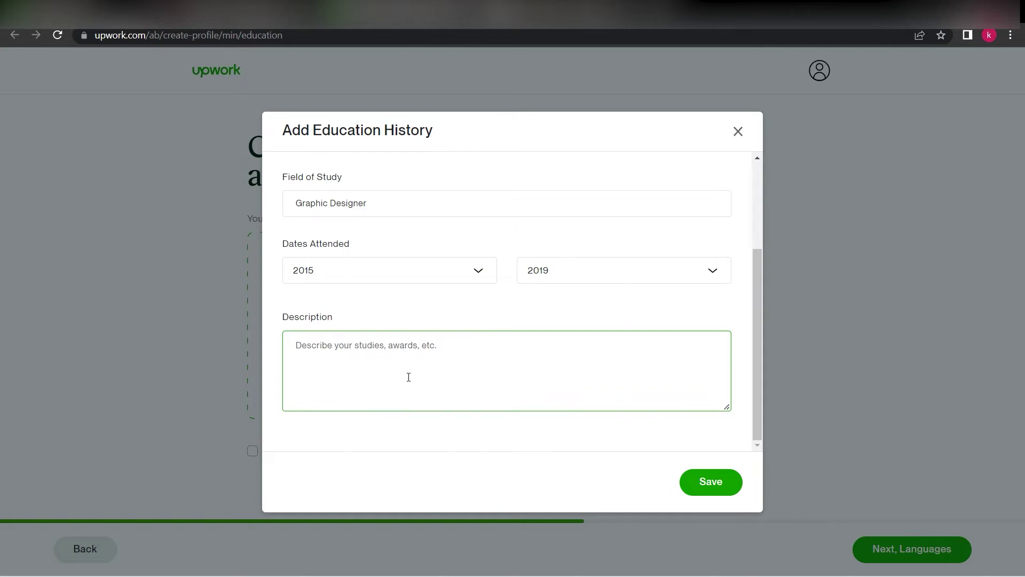
pyautogui.click(717, 484)
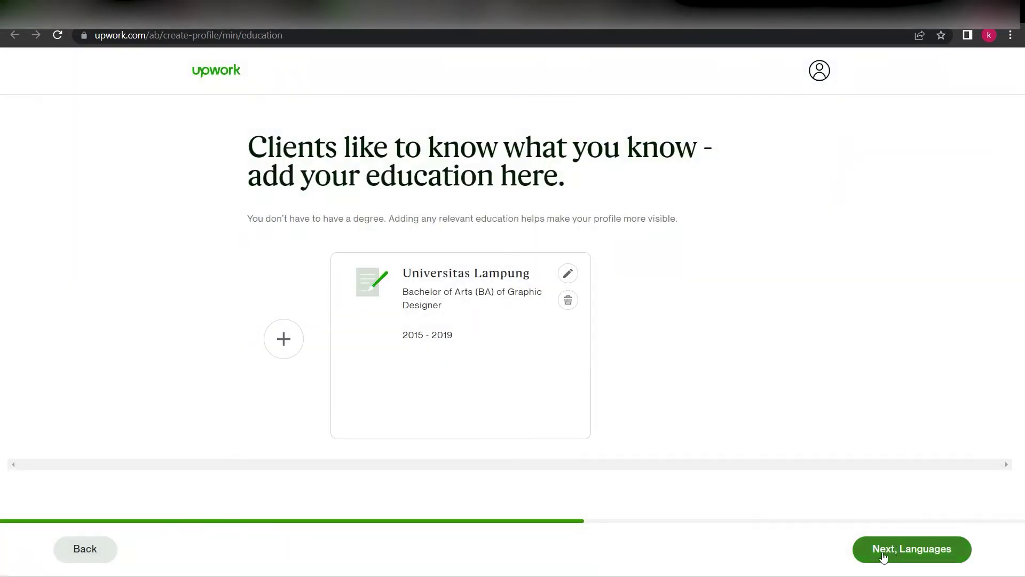
# On the languages step, choose Fluent as the English level, then proceed to skills
pyautogui.click(888, 557)
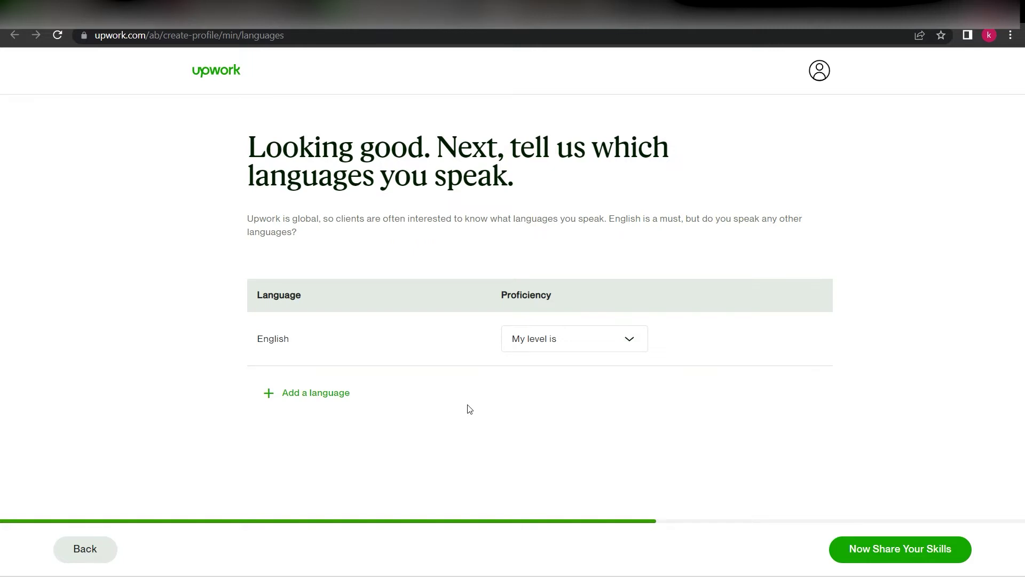
pyautogui.click(555, 339)
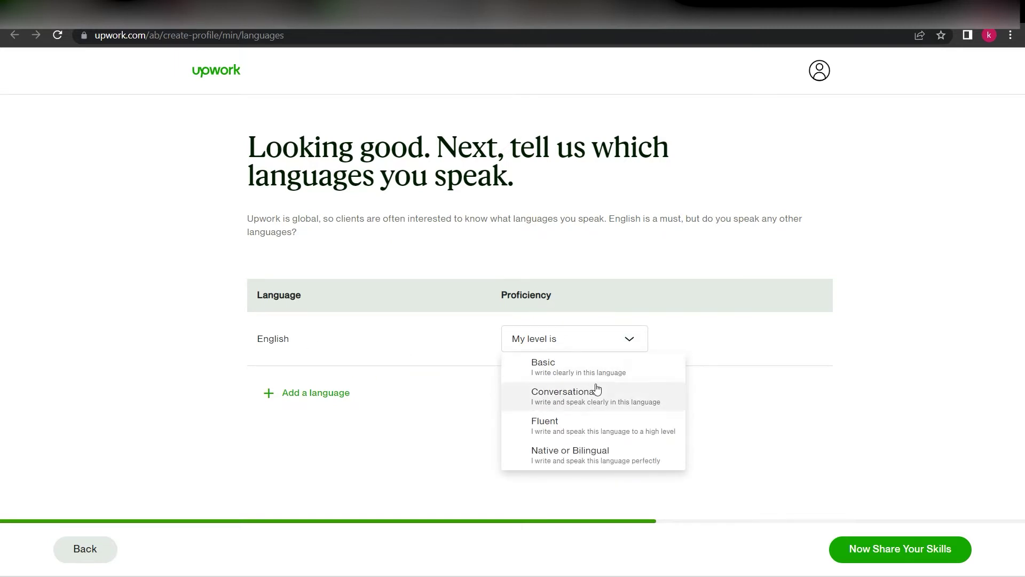
pyautogui.click(576, 433)
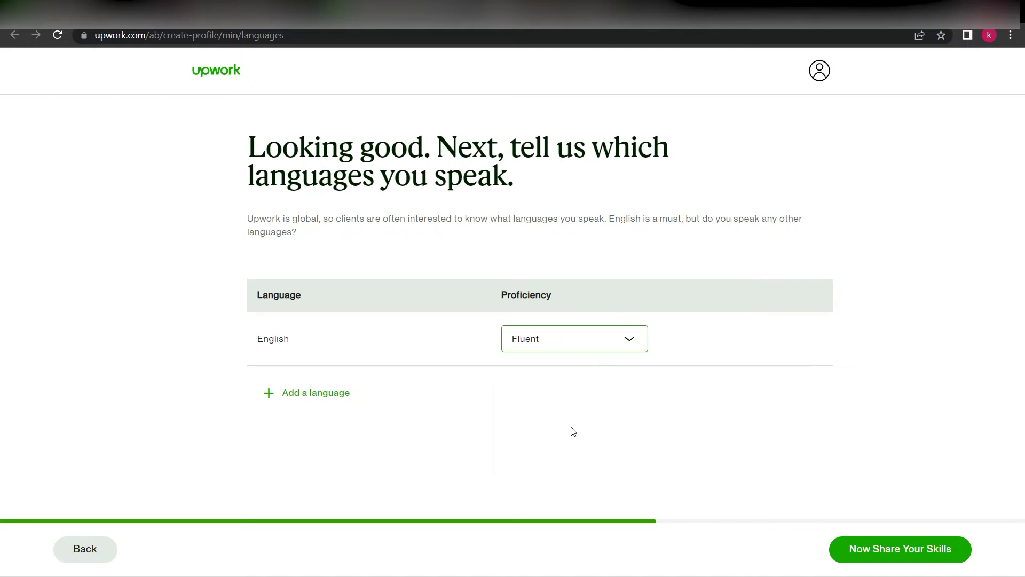
pyautogui.click(889, 559)
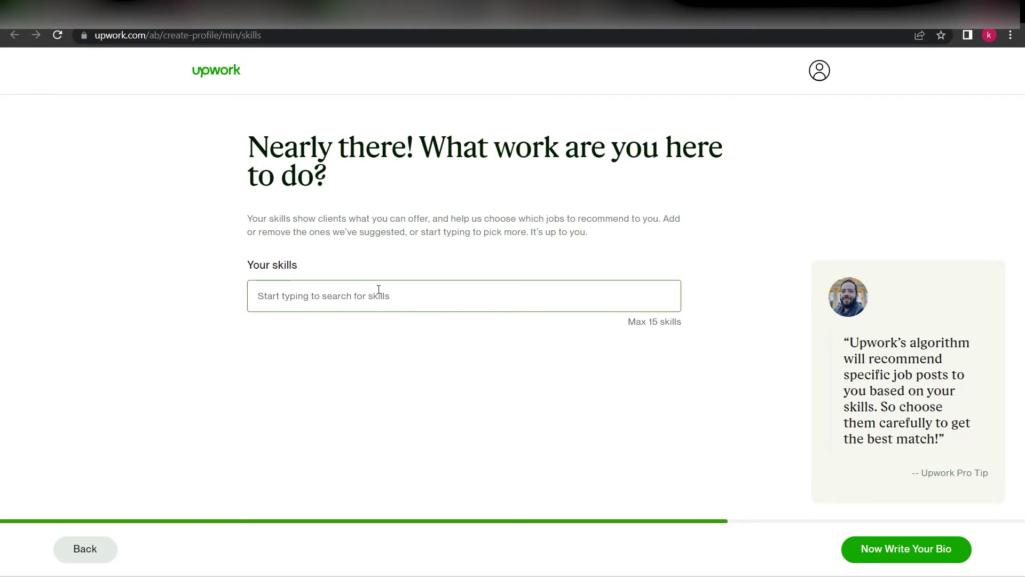
# Add YouTube Thumbnail, Cover Art Thumbnail, Thumbnail, Design Grading and 2D Design from skill suggestions
pyautogui.click(376, 300)
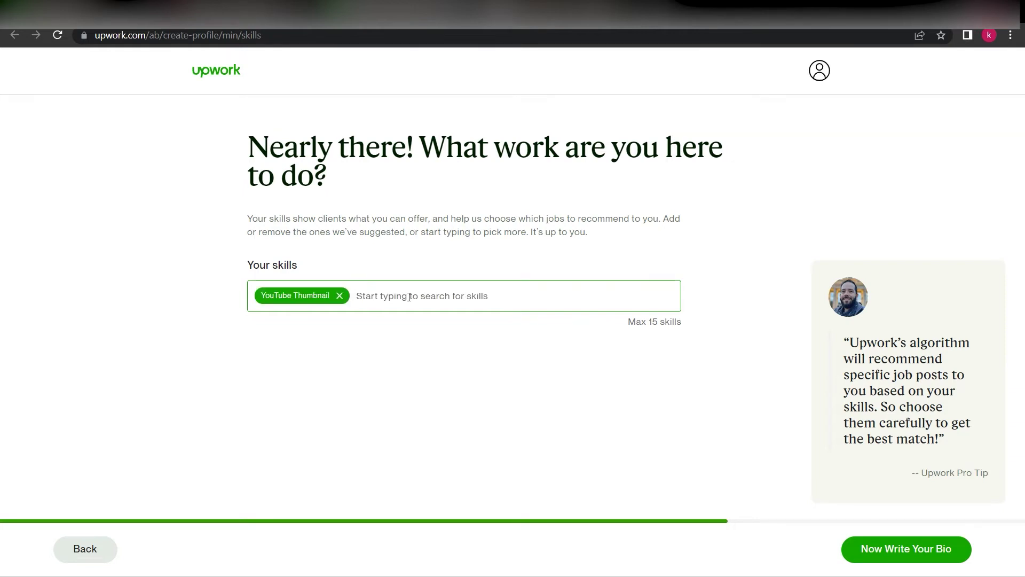
pyautogui.write('C')
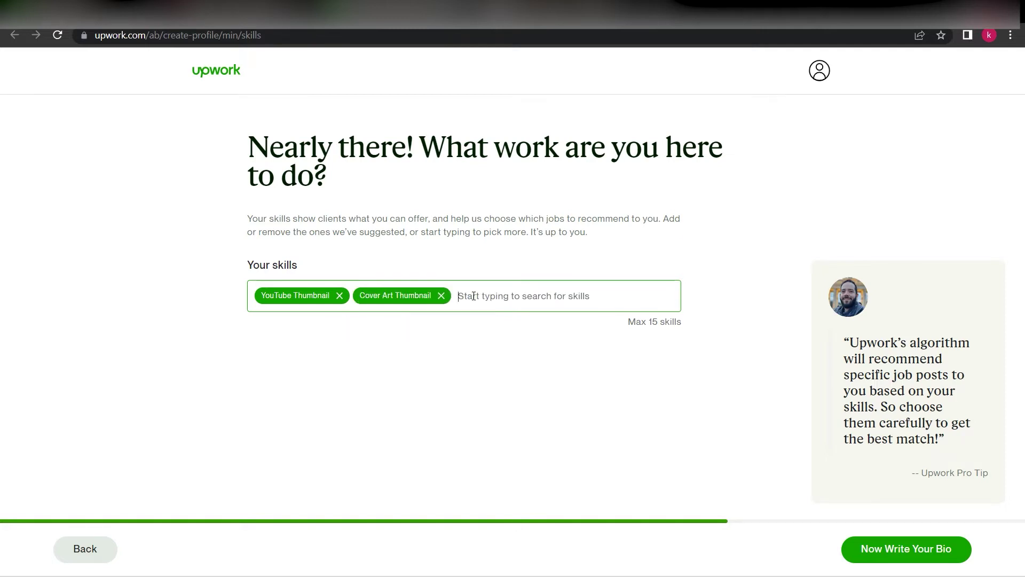
pyautogui.write('Thum')
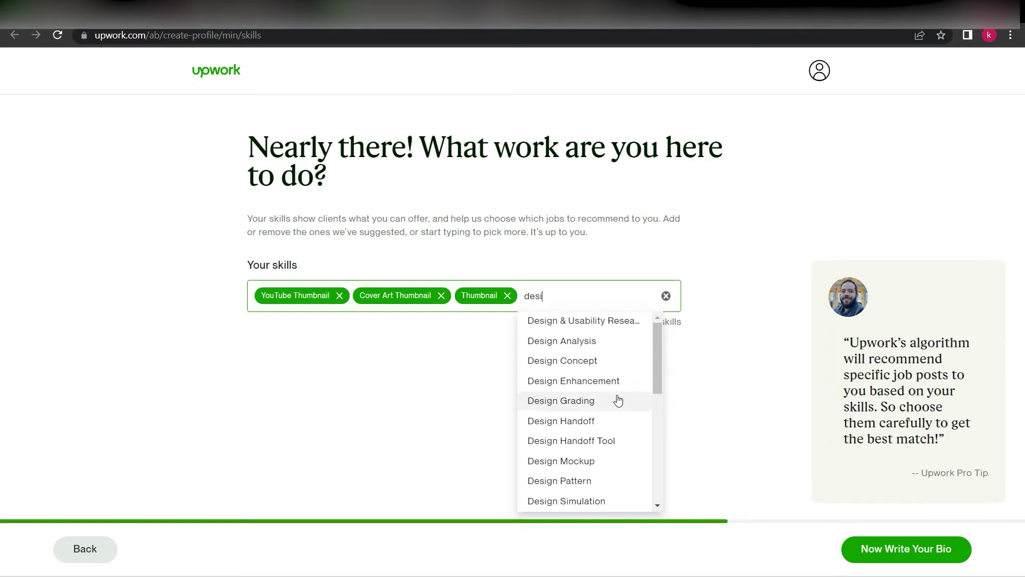
pyautogui.click(623, 401)
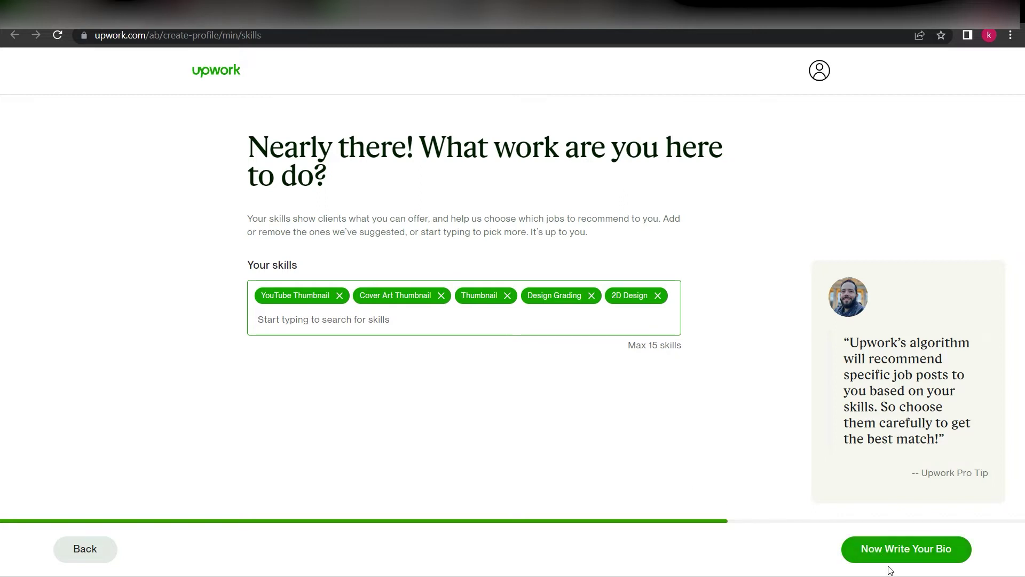
# Paste a prepared professional graphic-designer bio into the bio box and continue to services
pyautogui.click(901, 555)
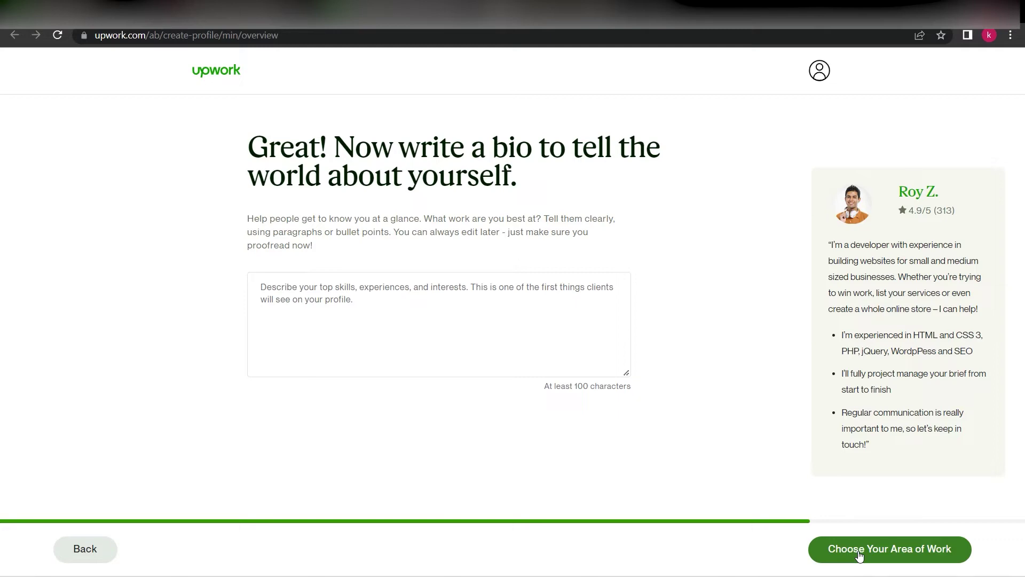
pyautogui.click(859, 556)
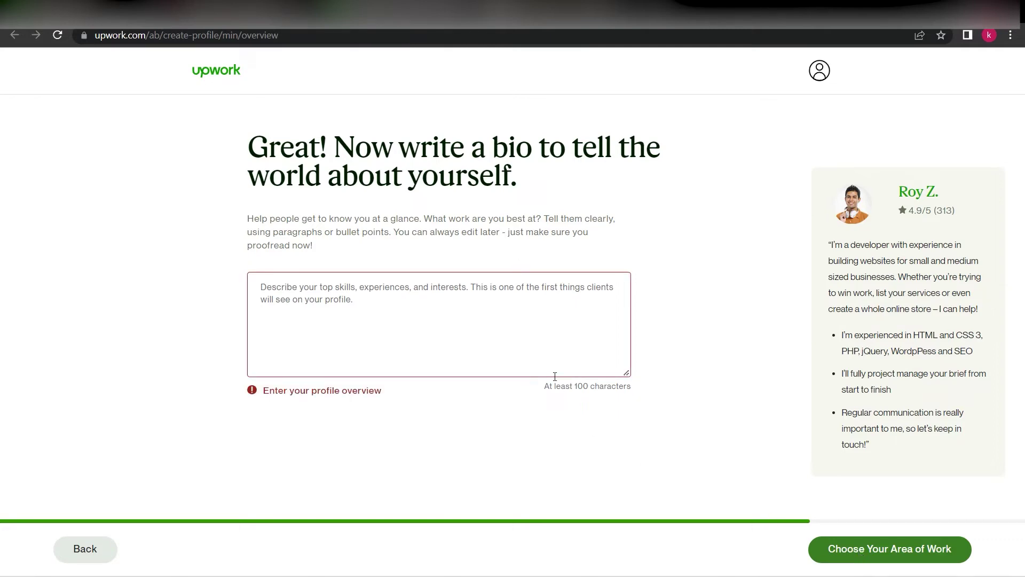
pyautogui.click(536, 345)
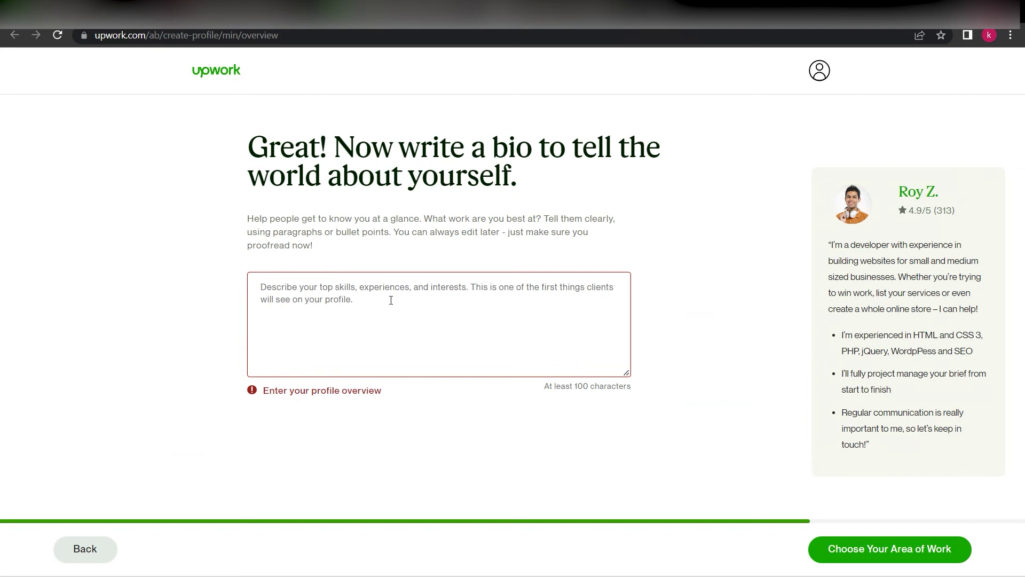
pyautogui.write('I am a graphic designer who has experience in various tasks that I have worked on. and of course I am also professional in carrying out tasks related to design')
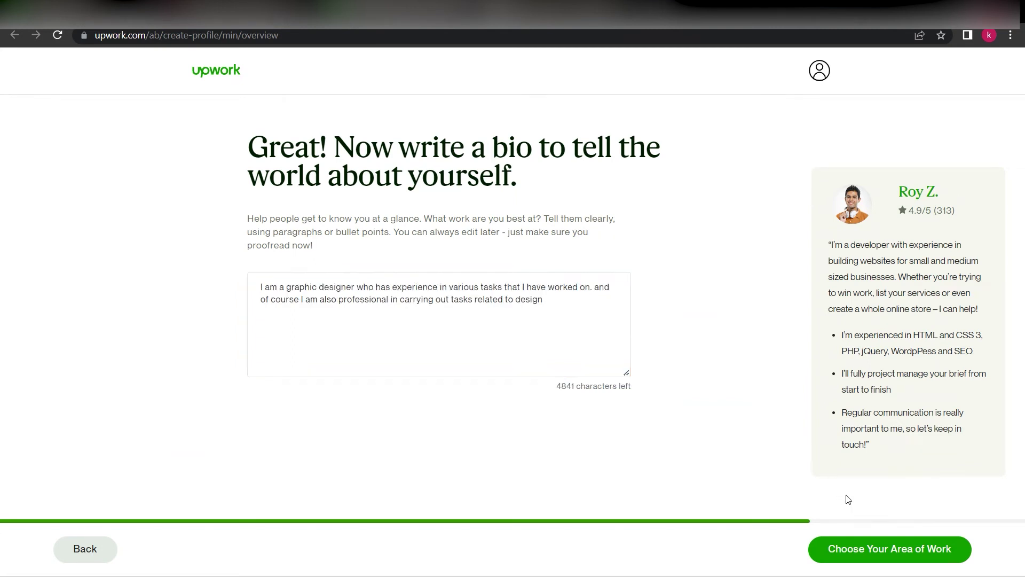
pyautogui.click(864, 558)
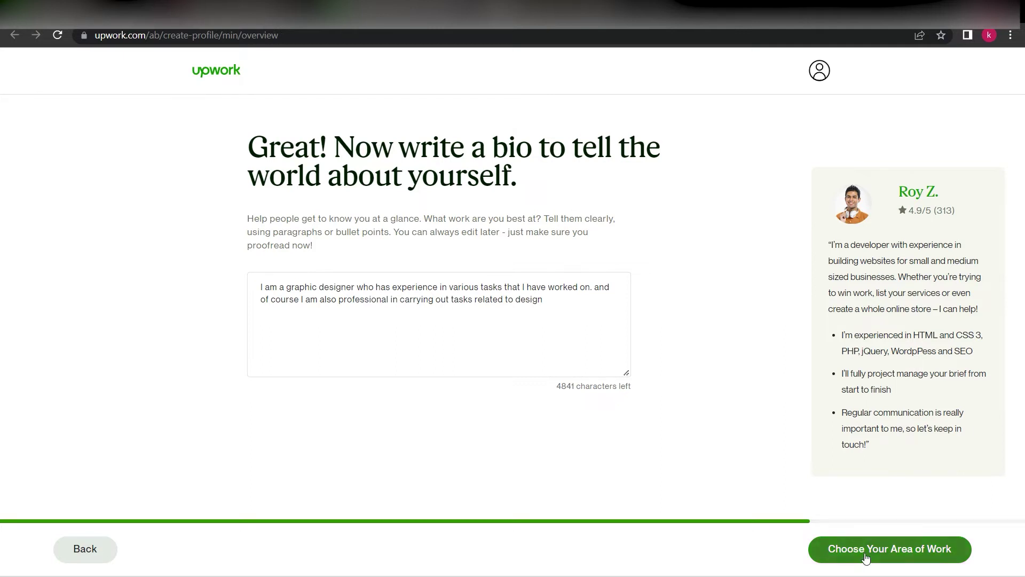
# Under Design & Creative, select Product Design and Branding & Logo Design, then continue
pyautogui.click(539, 249)
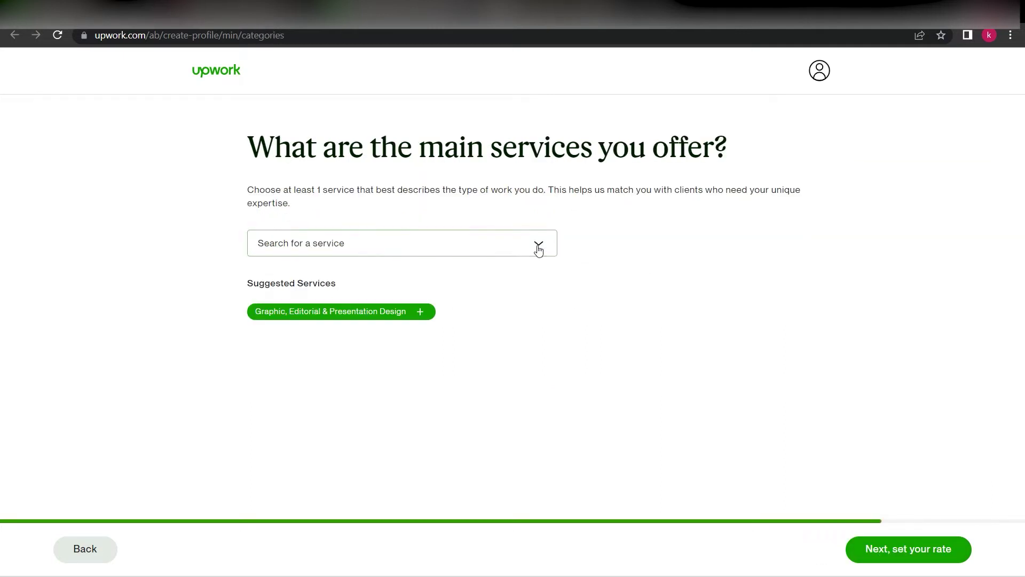
pyautogui.moveTo(459, 366)
pyautogui.moveTo(440, 353)
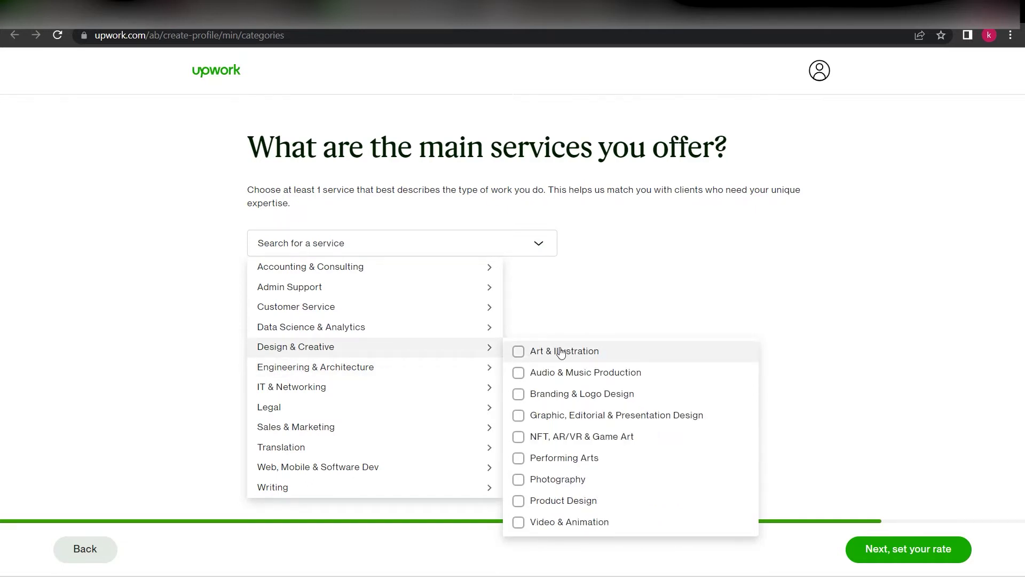
pyautogui.click(518, 502)
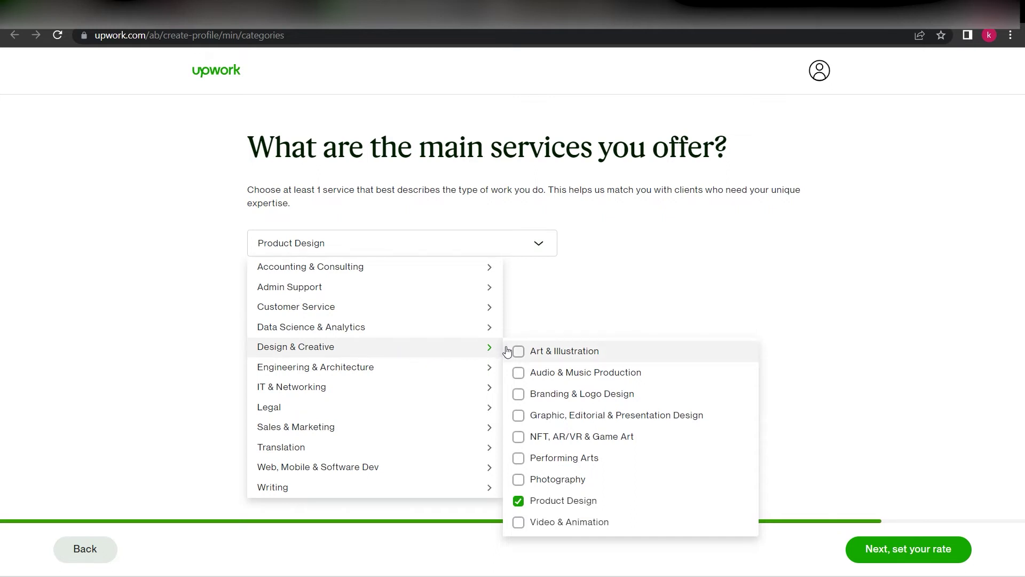
pyautogui.click(523, 398)
pyautogui.click(717, 330)
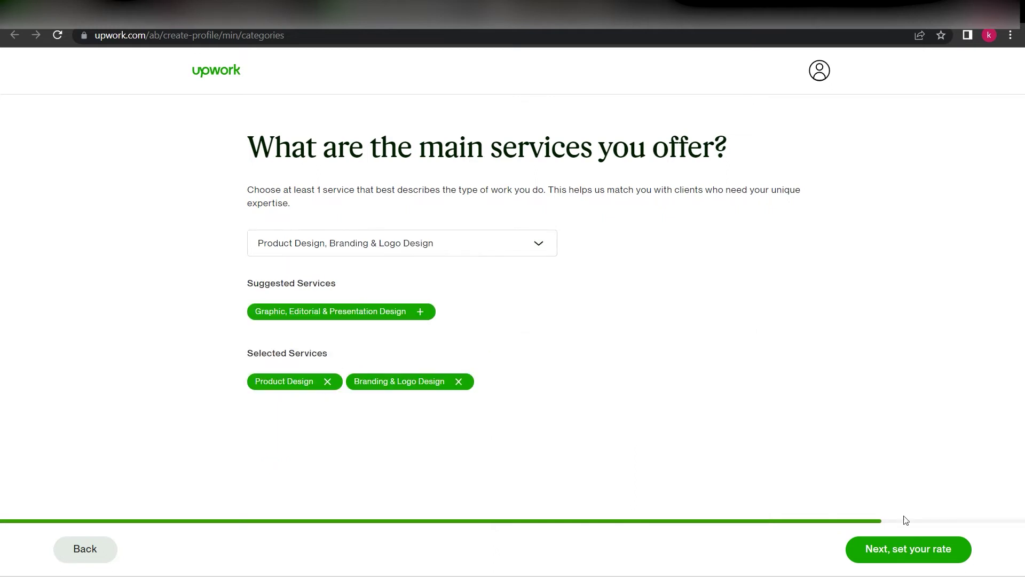
pyautogui.click(905, 561)
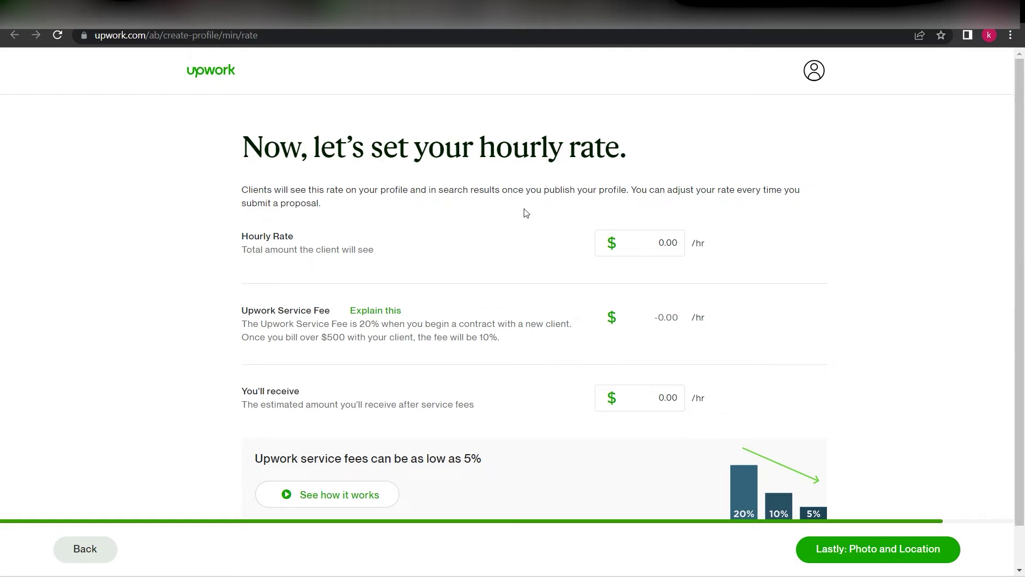
pyautogui.moveTo(713, 245); pyautogui.dragTo(693, 245)
pyautogui.click(710, 241)
pyautogui.click(643, 248)
# Try hourly rate values of 30, 3 and then 5.00 in the Hourly Rate field
pyautogui.write('30')
pyautogui.press('BackSpace')
pyautogui.click(769, 268)
pyautogui.click(669, 245)
pyautogui.press('BackSpace')
pyautogui.press('BackSpace')
pyautogui.write('5')
pyautogui.click(714, 335)
# Settle the hourly rate at $3.00, showing a -0.60 service fee and 2.40 received
pyautogui.doubleClick(674, 250)
pyautogui.write('5')
pyautogui.click(771, 253)
pyautogui.doubleClick(638, 236)
pyautogui.write('3')
pyautogui.click(767, 259)
pyautogui.moveTo(674, 327); pyautogui.dragTo(614, 326)
pyautogui.click(696, 315)
pyautogui.scroll(-1, 876, 377)
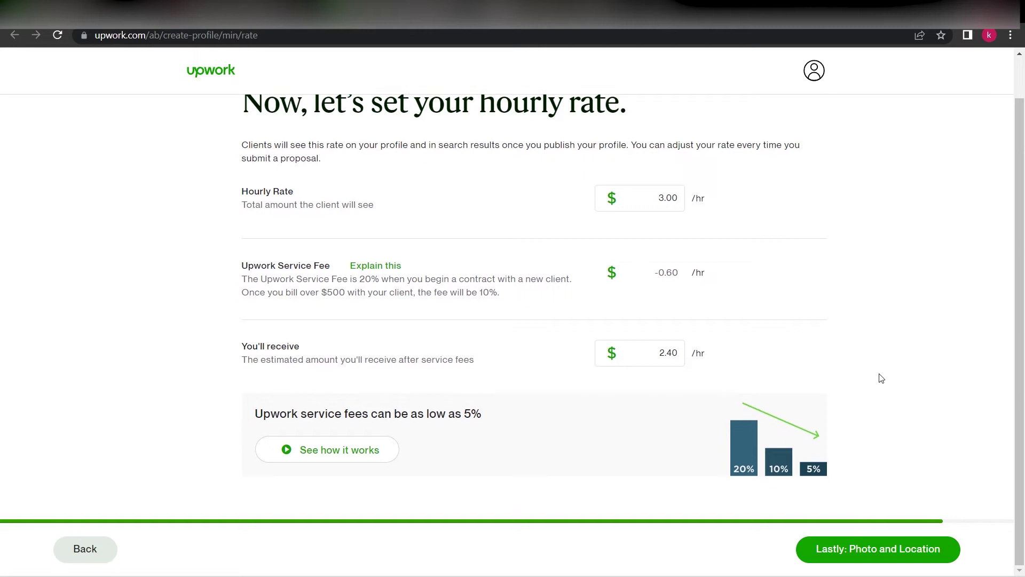
# Continue to the photo and location step, opening and closing the profile photo upload
pyautogui.click(841, 550)
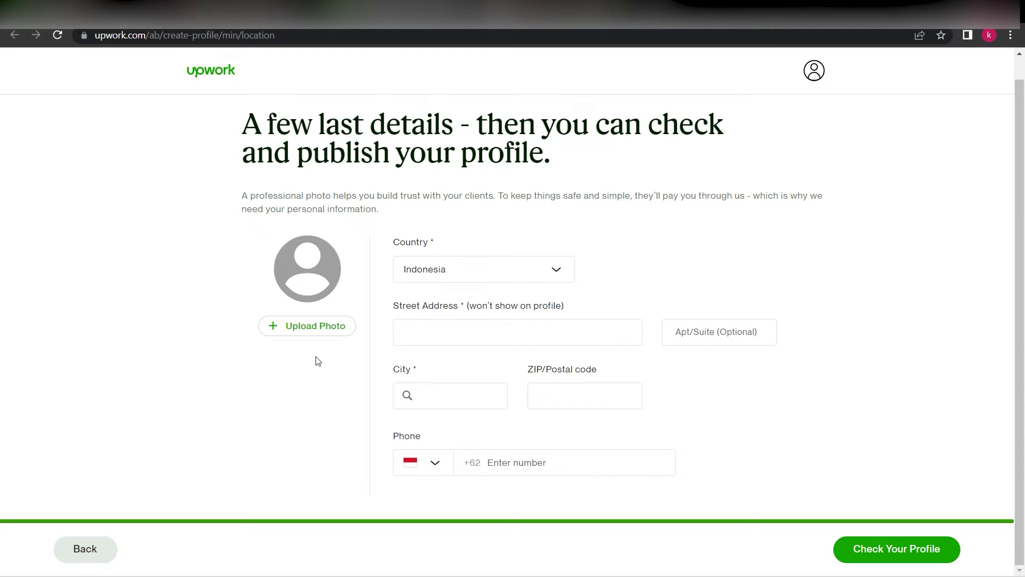
pyautogui.click(329, 296)
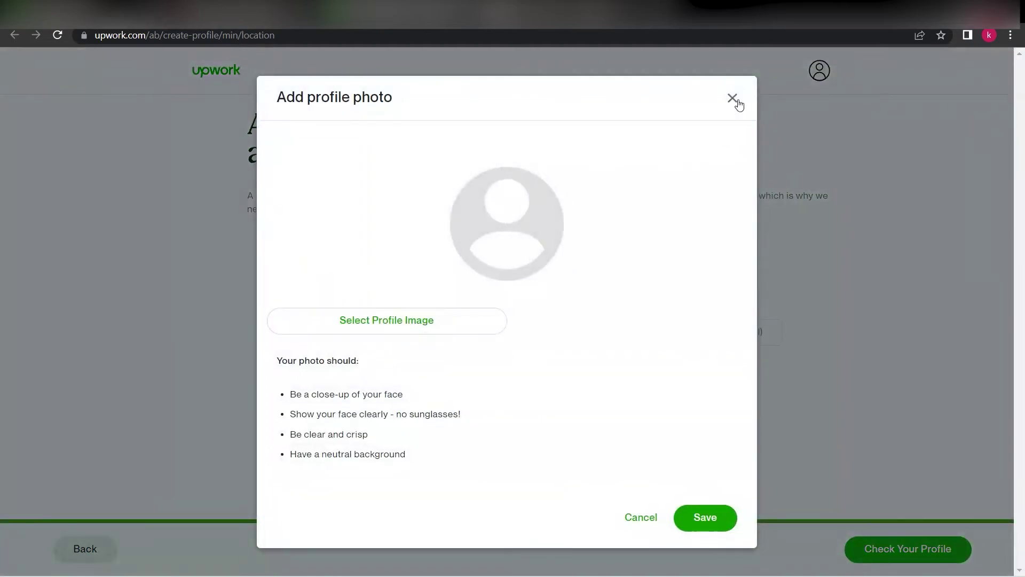
pyautogui.click(736, 100)
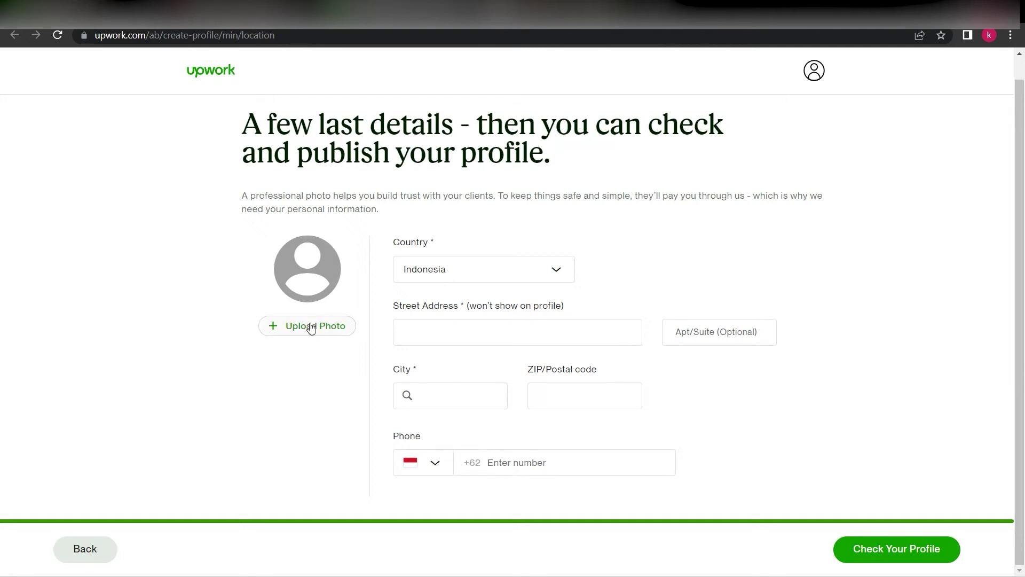
# Upload the 'images' file as the profile photo and save it
pyautogui.click(310, 326)
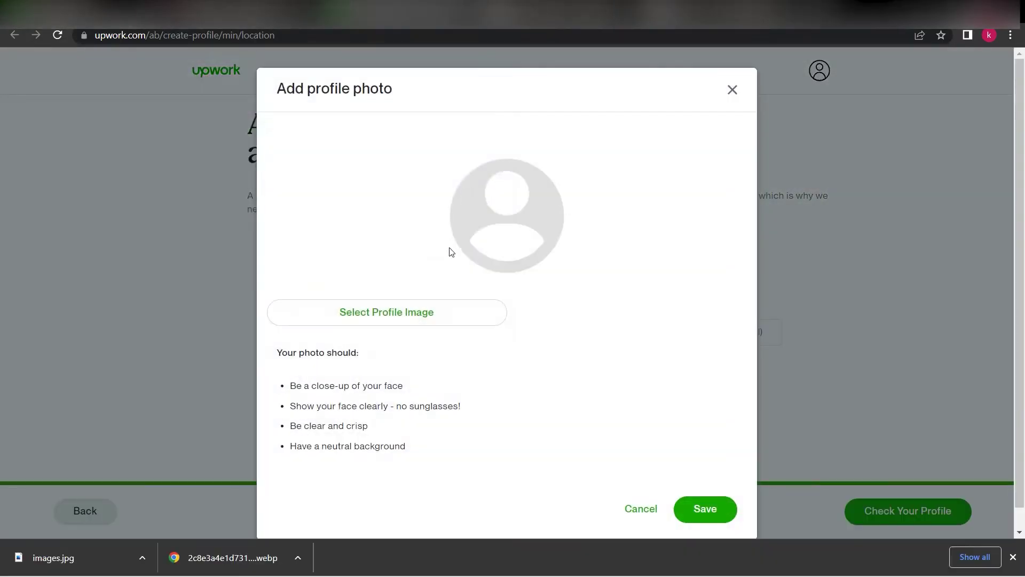
pyautogui.click(424, 322)
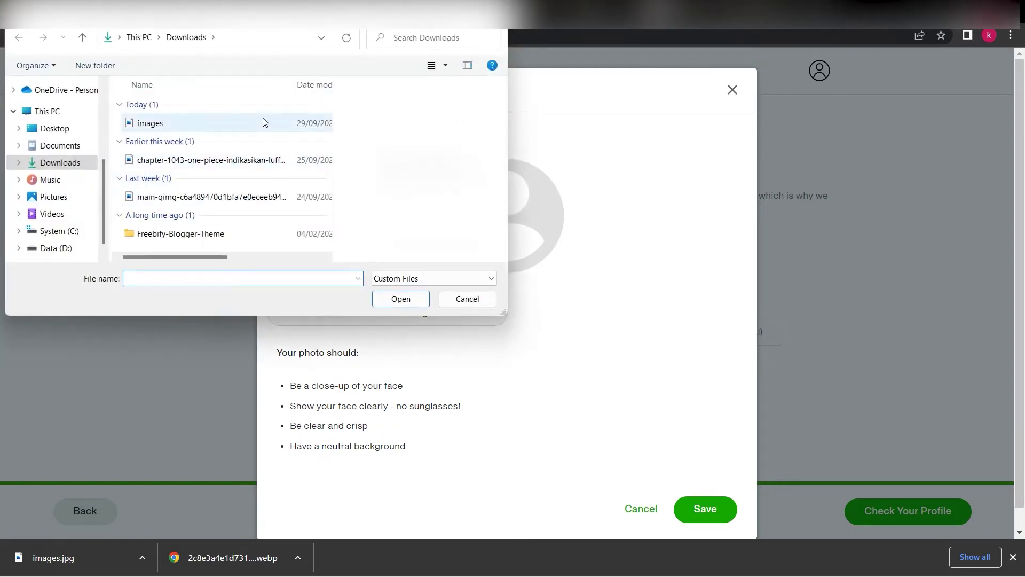
pyautogui.click(261, 122)
pyautogui.doubleClick(262, 122)
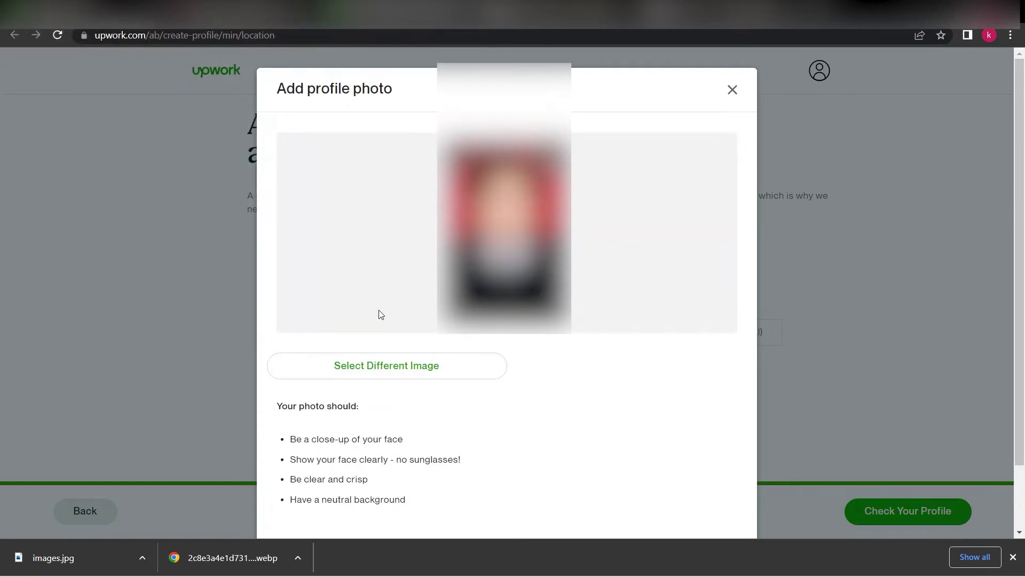
pyautogui.scroll(-2, 380, 367)
pyautogui.click(716, 494)
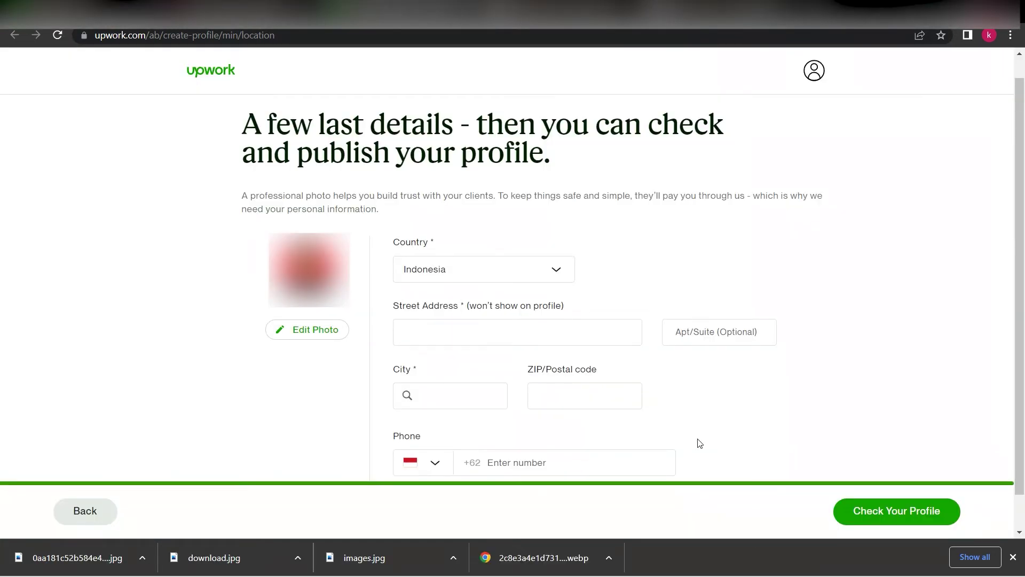
# Enter the street address in the Street Address field
pyautogui.click(502, 338)
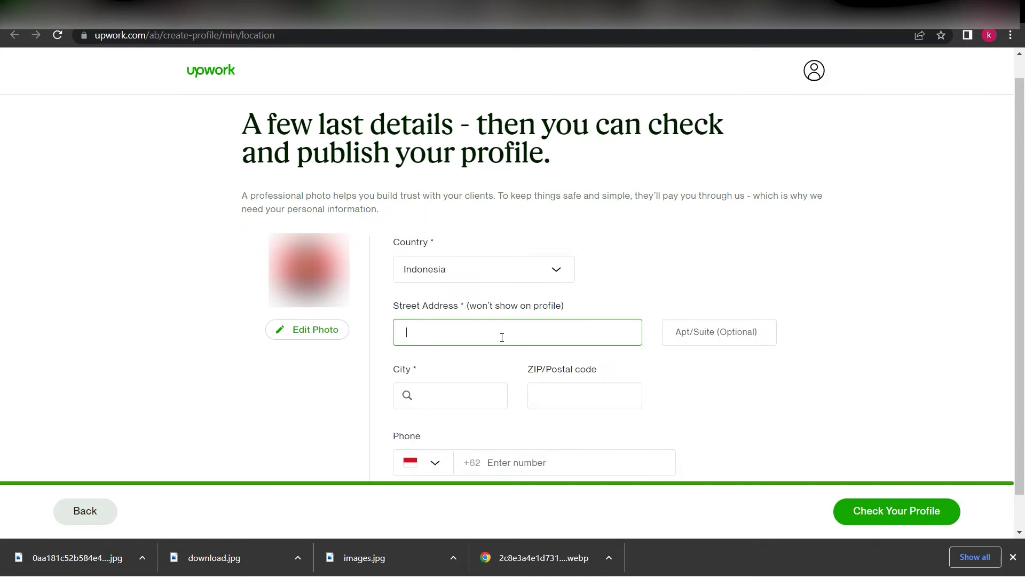
pyautogui.press('Tab')
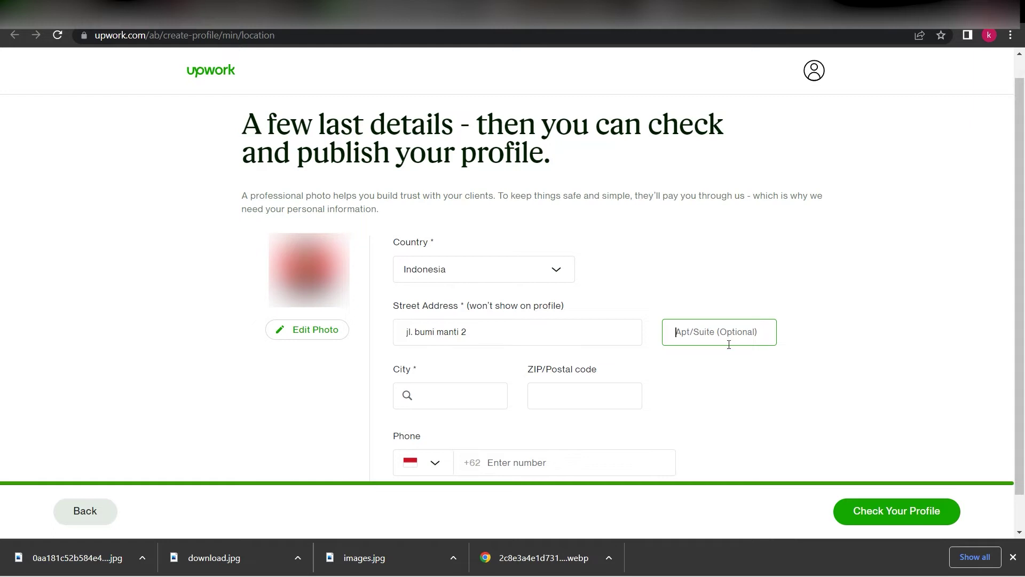
pyautogui.scroll(-1, 588, 363)
# Autofill city, province, postal code and phone number from saved details, then review them
pyautogui.click(482, 356)
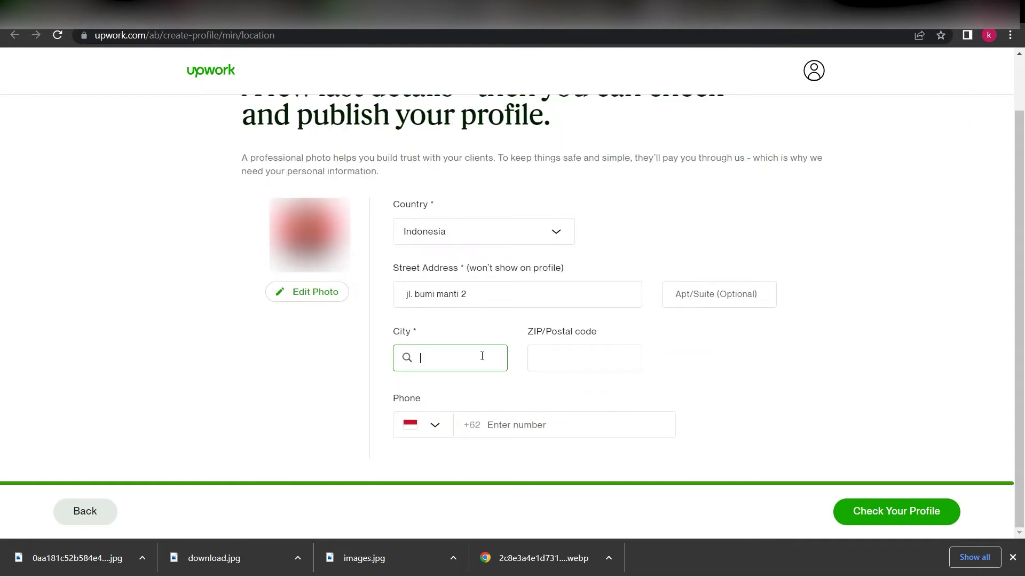
pyautogui.click(470, 394)
pyautogui.click(545, 436)
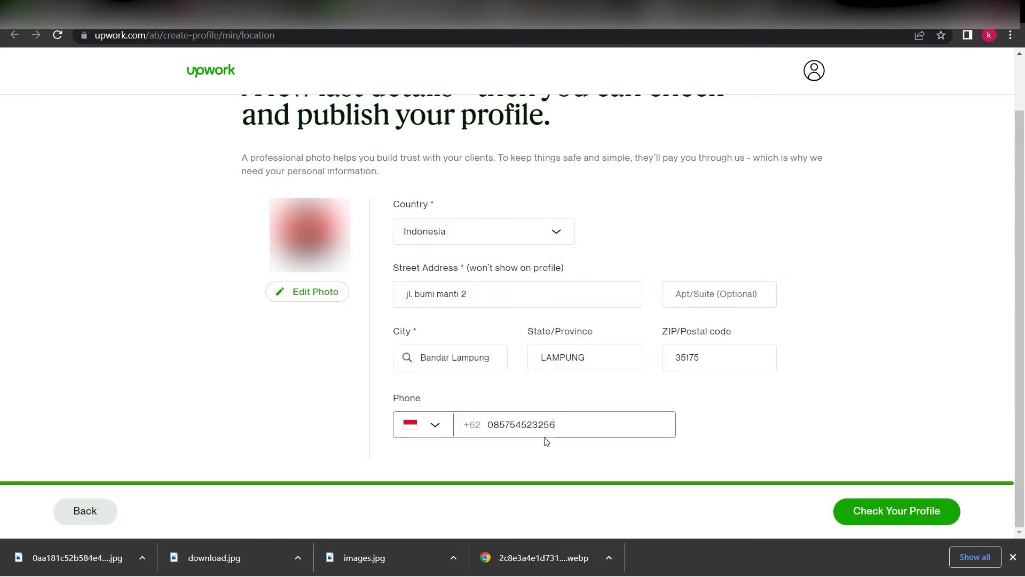
pyautogui.moveTo(574, 435); pyautogui.dragTo(474, 435)
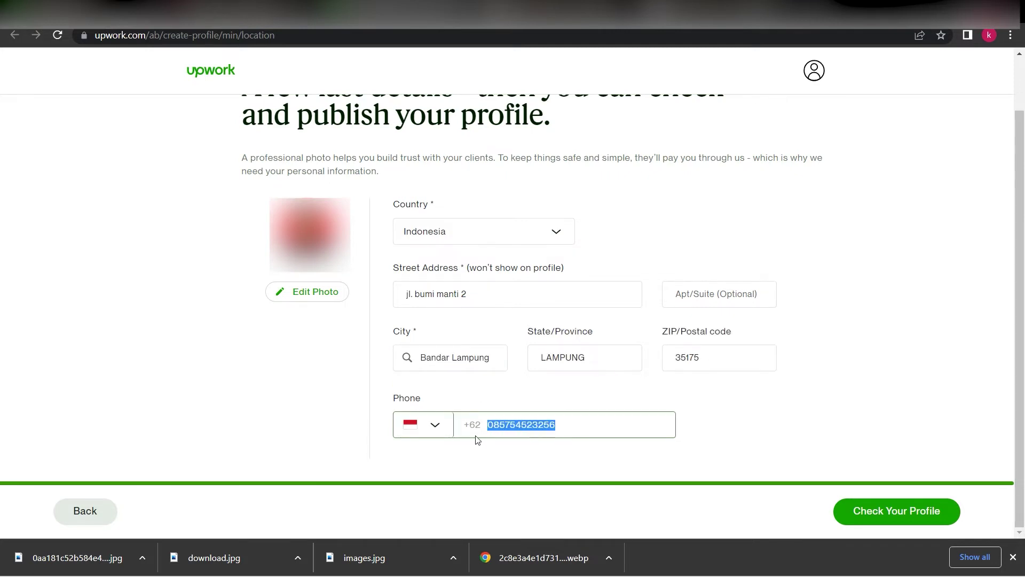
pyautogui.click(670, 353)
pyautogui.doubleClick(670, 352)
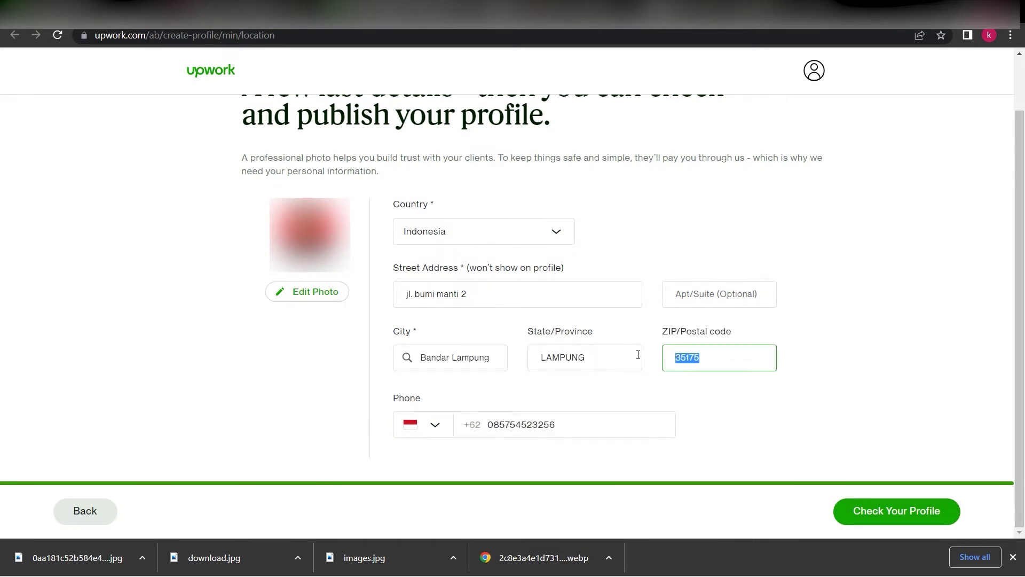
pyautogui.doubleClick(534, 360)
pyautogui.moveTo(498, 366); pyautogui.dragTo(362, 370)
pyautogui.click(446, 328)
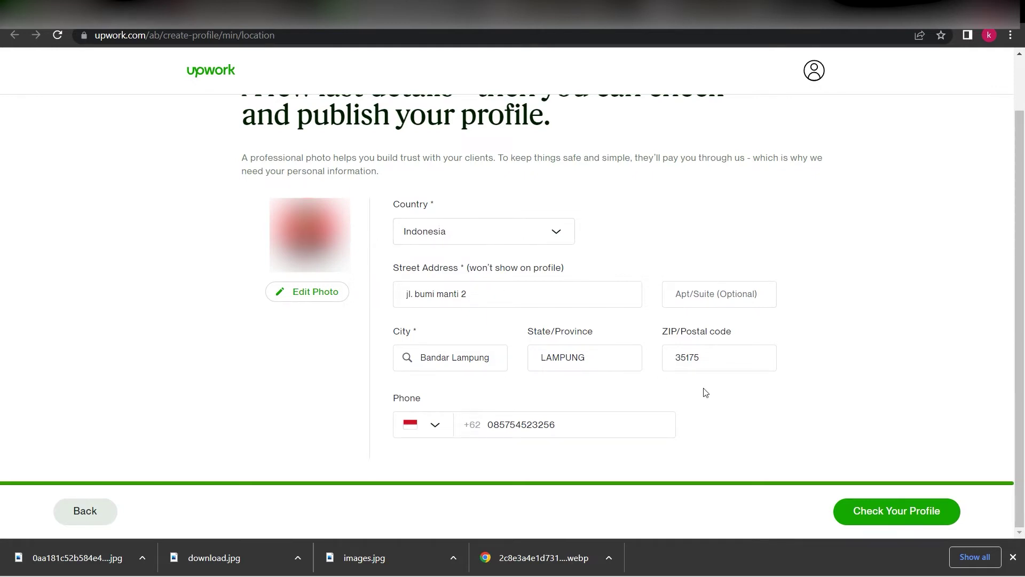
pyautogui.click(527, 297)
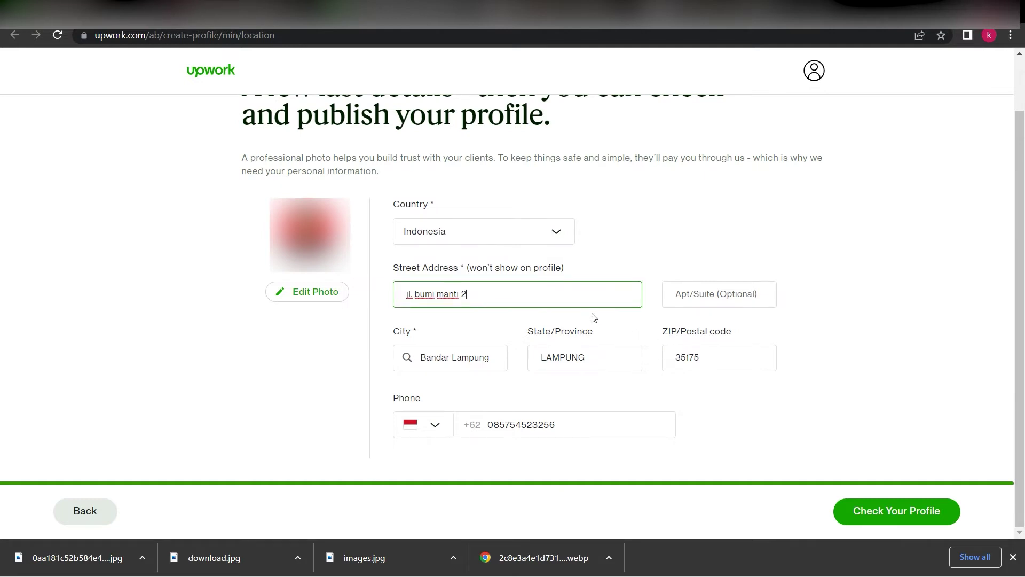
pyautogui.click(694, 296)
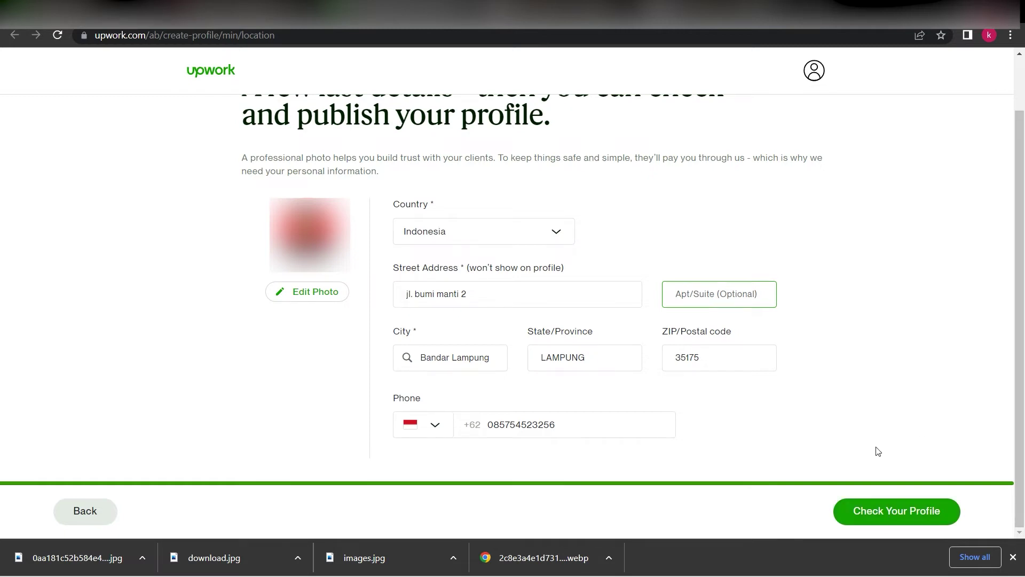
# Open the profile preview, scroll through it, then submit the profile
pyautogui.click(894, 516)
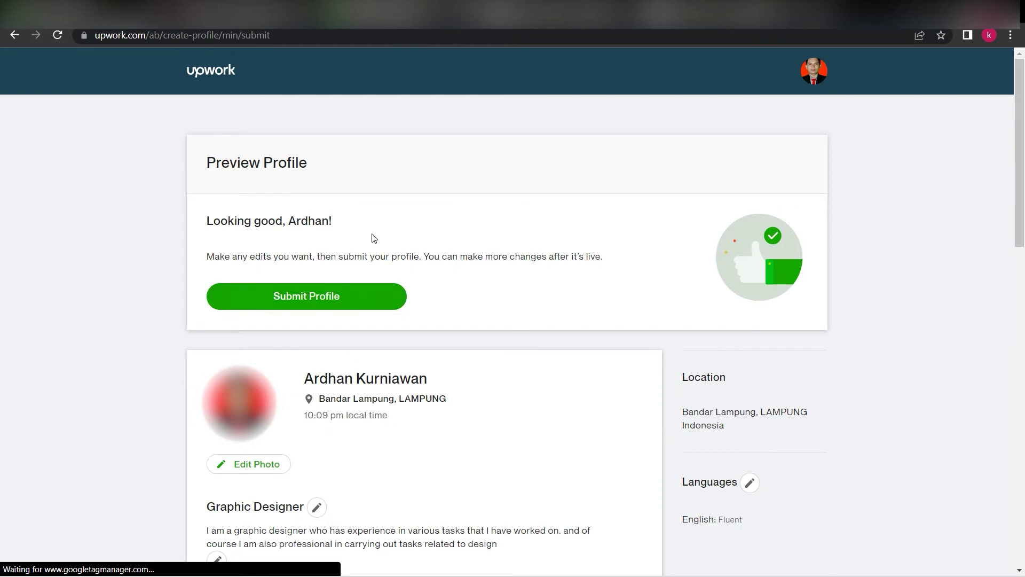
pyautogui.scroll(-1, 379, 243)
pyautogui.scroll(-3, 384, 259)
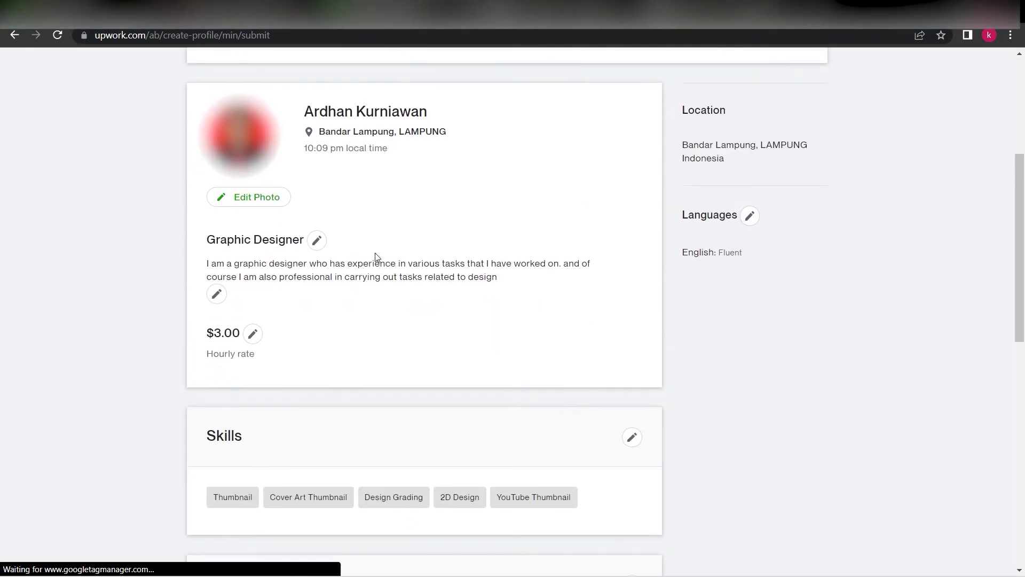
pyautogui.scroll(-4, 373, 259)
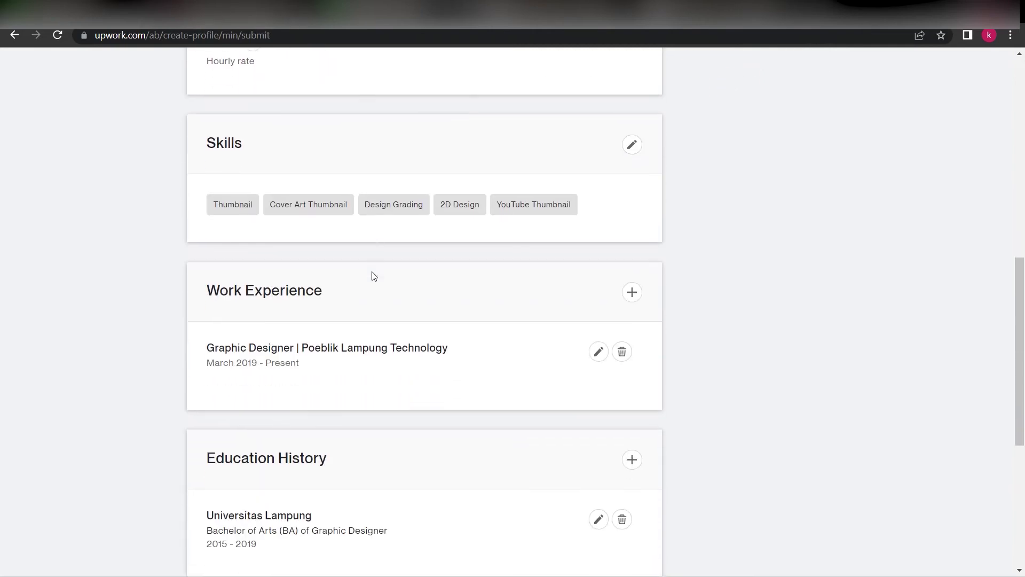
pyautogui.scroll(-5, 374, 276)
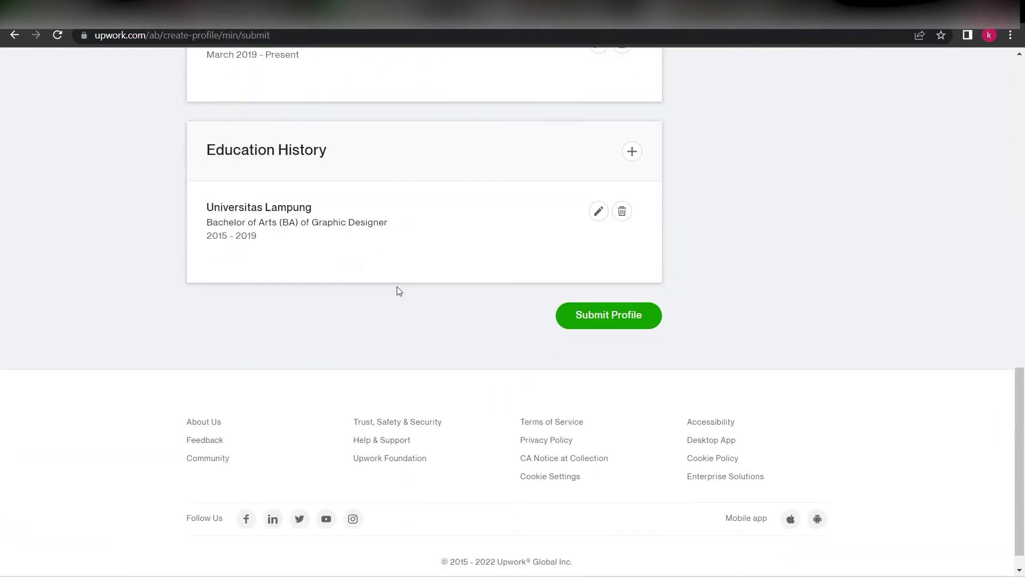
pyautogui.scroll(9, 398, 291)
pyautogui.moveTo(215, 200); pyautogui.dragTo(243, 201)
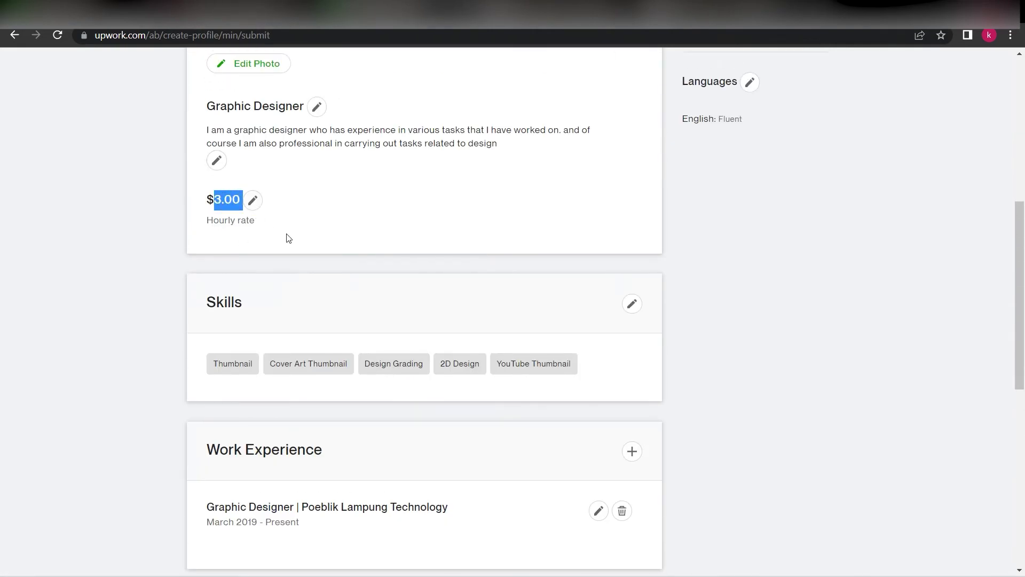
pyautogui.scroll(-5, 288, 238)
pyautogui.scroll(4, 367, 271)
pyautogui.moveTo(613, 294); pyautogui.dragTo(206, 302)
pyautogui.scroll(-4, 389, 361)
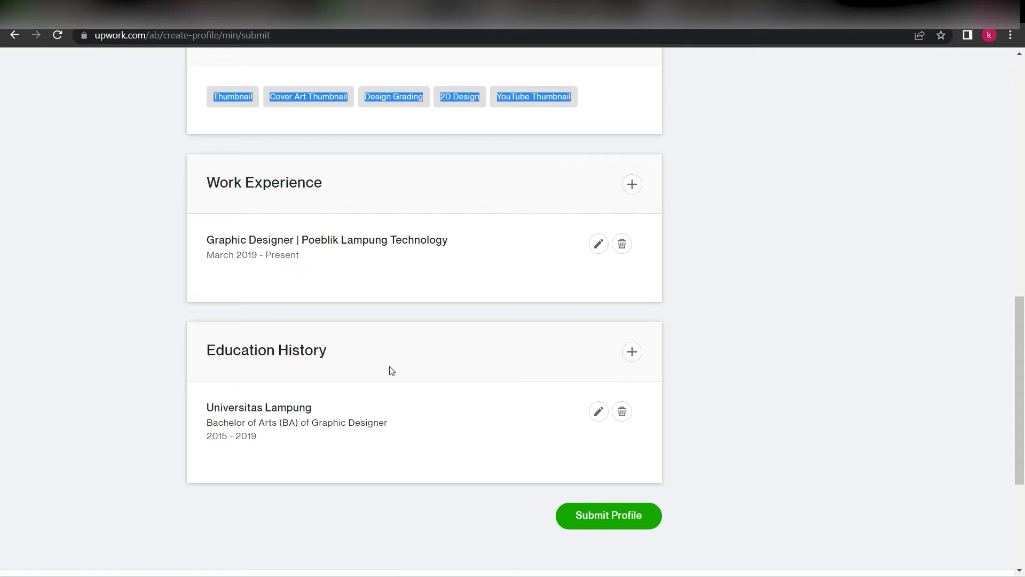
pyautogui.scroll(7, 393, 368)
pyautogui.scroll(-10, 412, 368)
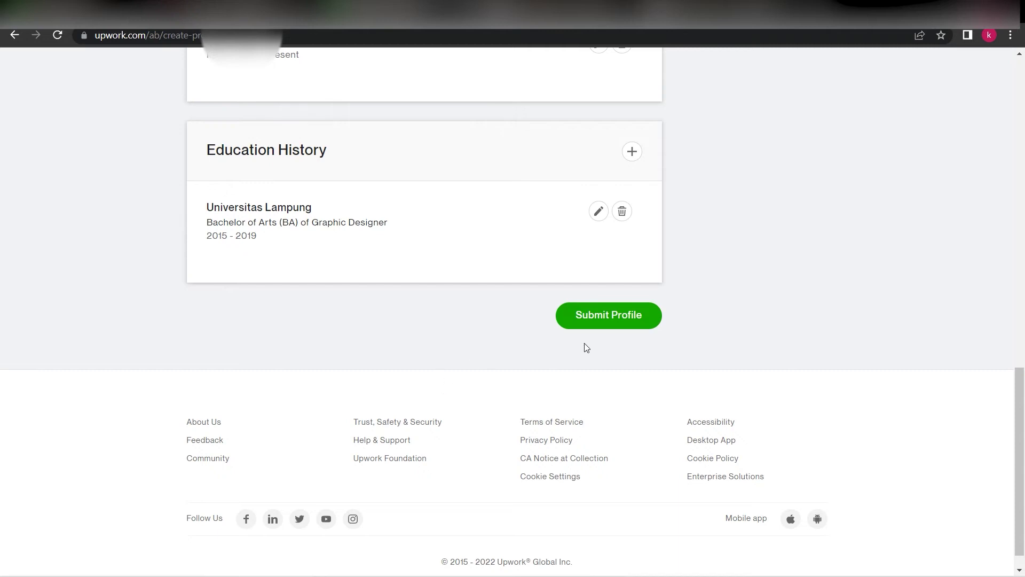
pyautogui.click(616, 320)
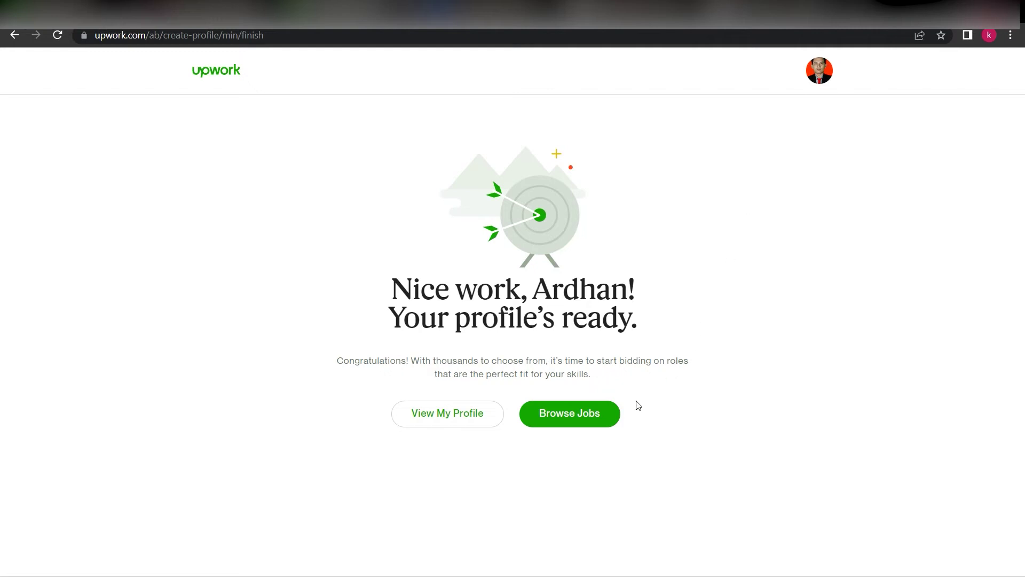
# Open Browse Jobs, dismiss the Complete your profile prompt, and look through the Best Matches jobs
pyautogui.click(576, 419)
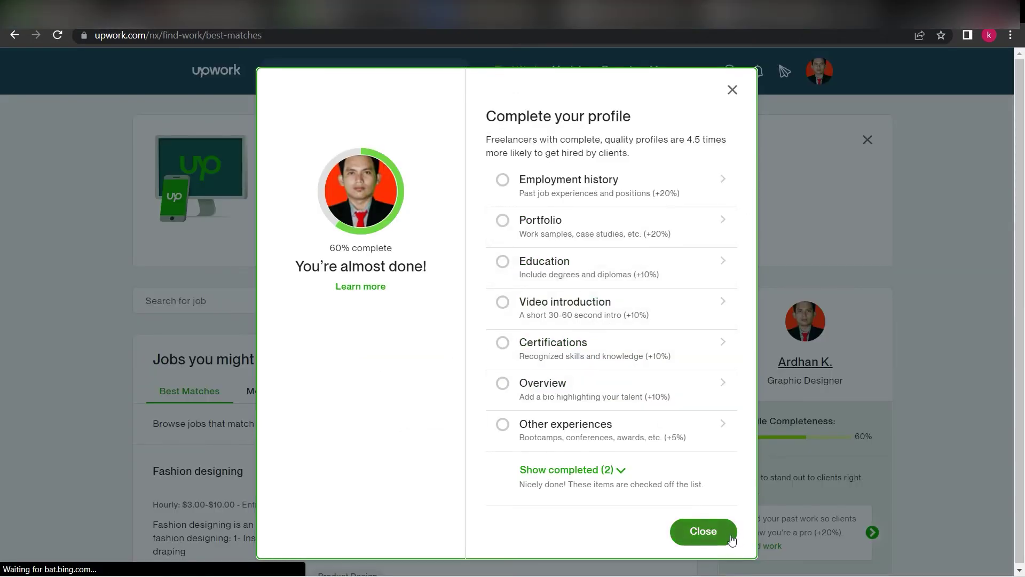
pyautogui.click(707, 536)
pyautogui.scroll(-5, 646, 395)
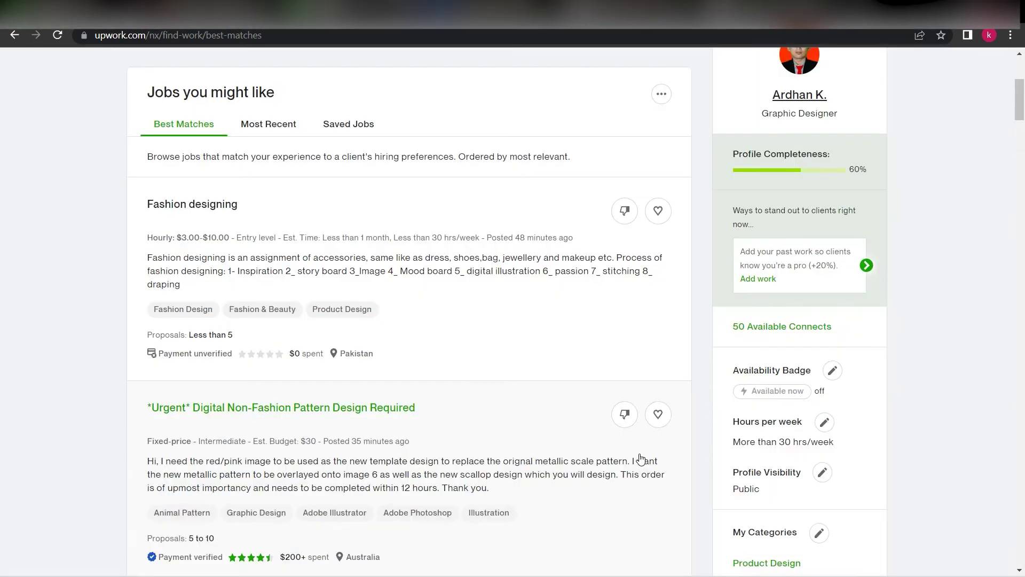
pyautogui.scroll(4, 641, 457)
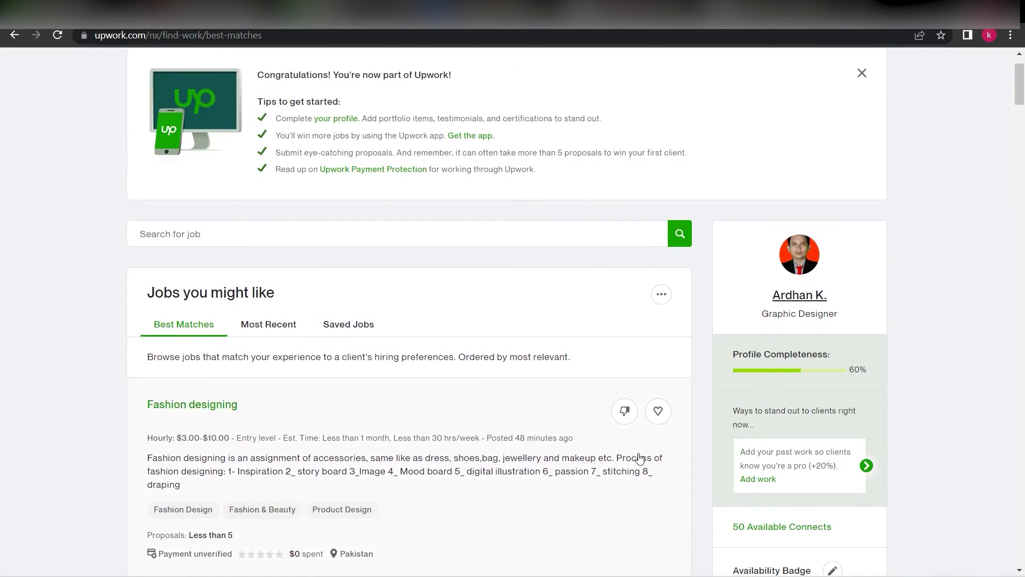
pyautogui.scroll(-5, 640, 458)
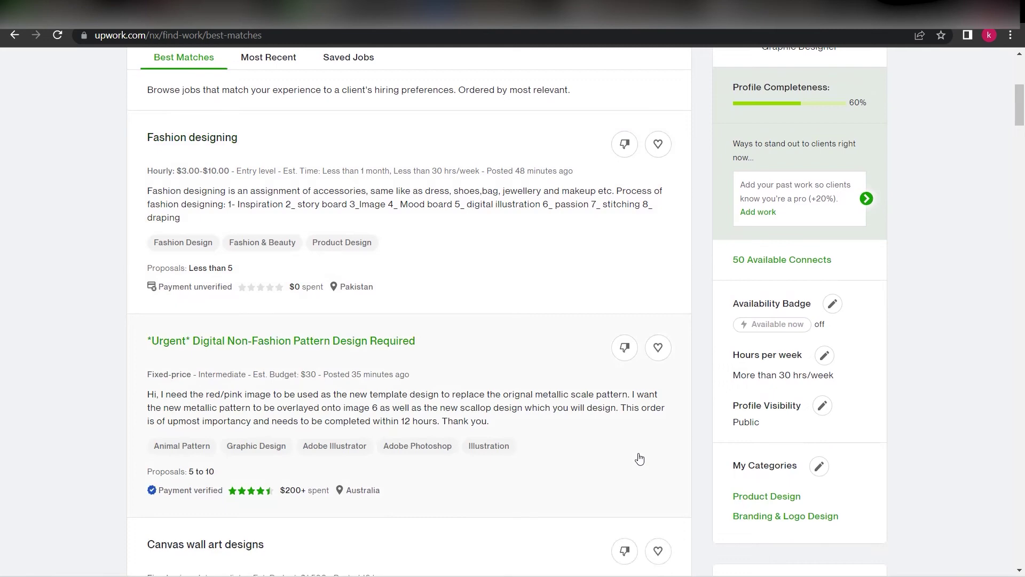
pyautogui.scroll(6, 641, 456)
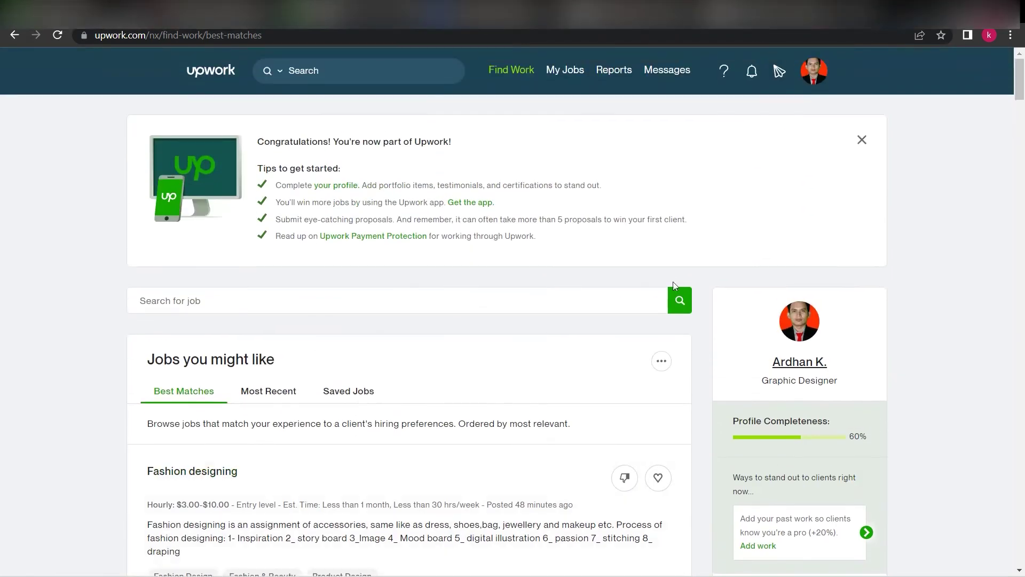
pyautogui.click(374, 71)
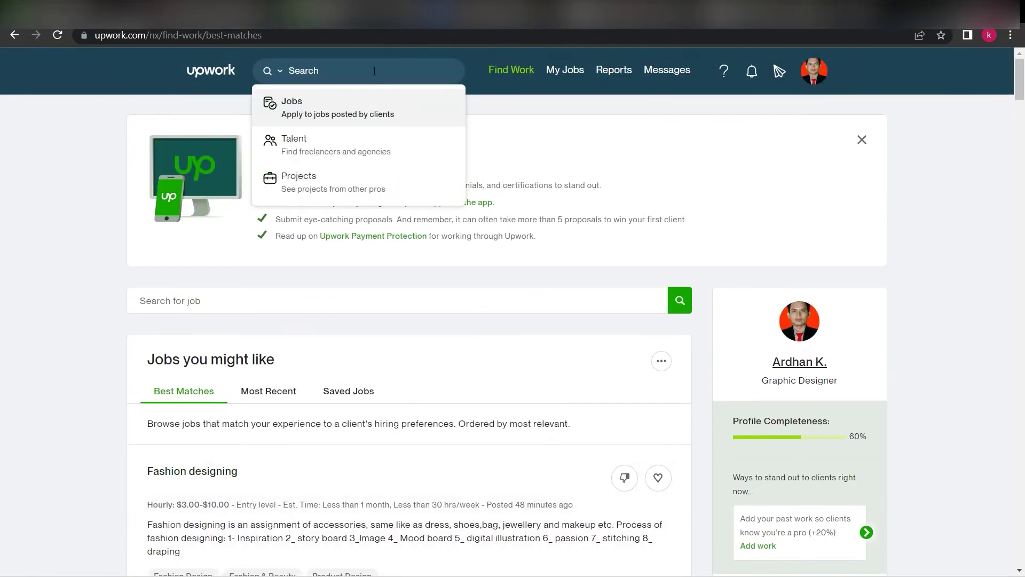
pyautogui.write('thumnails youtube')
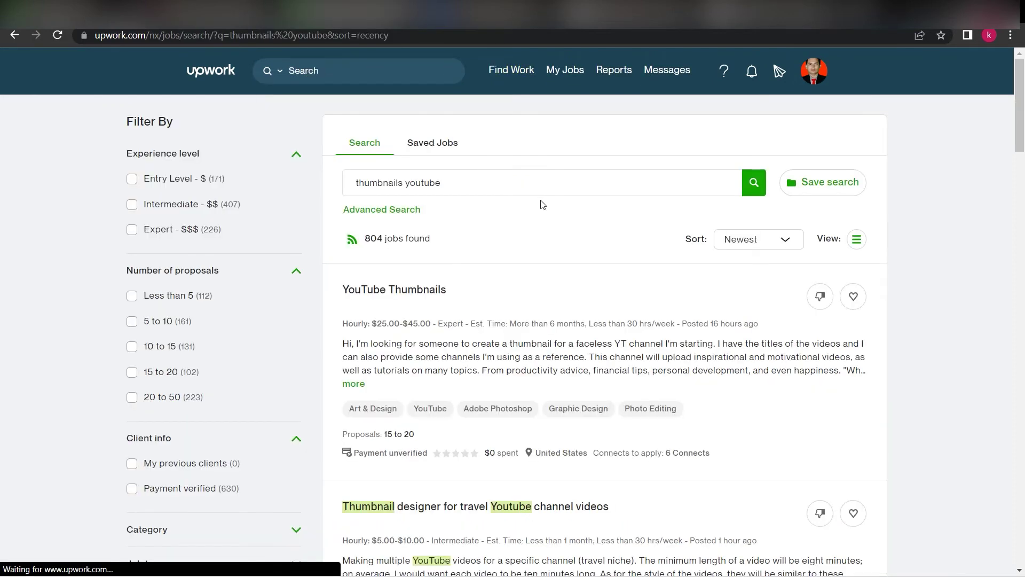
pyautogui.click(461, 191)
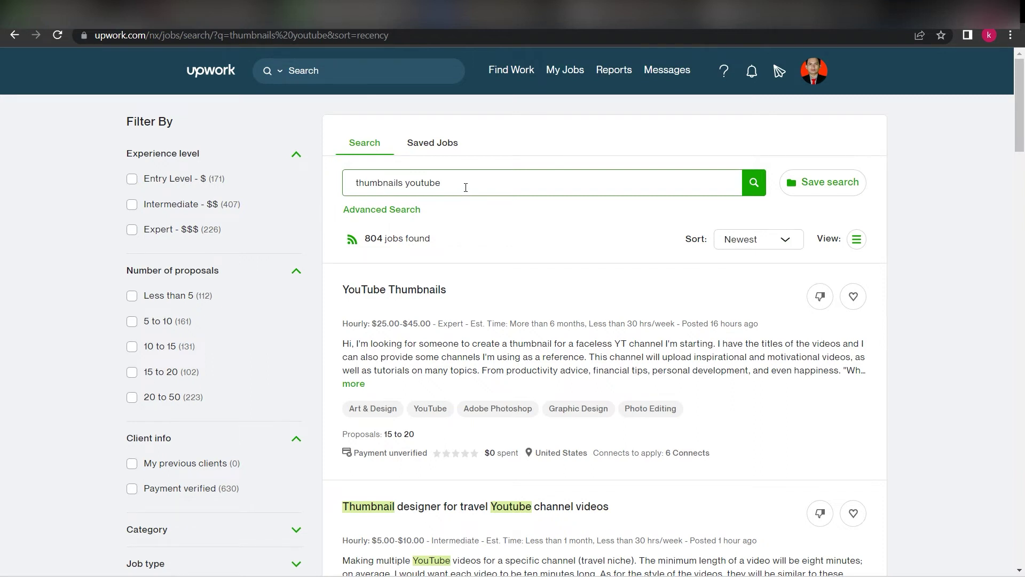
pyautogui.scroll(-2, 496, 255)
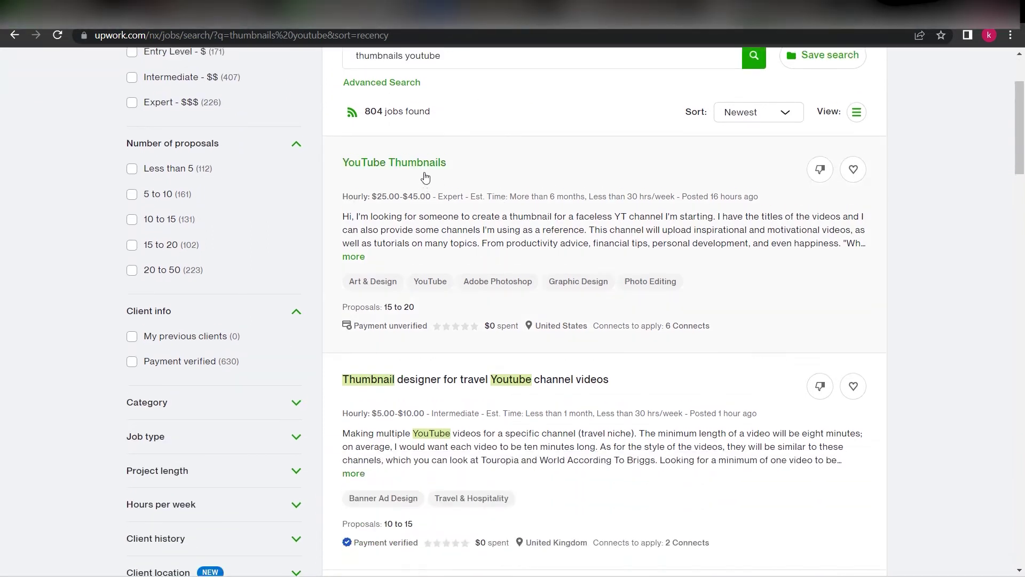
pyautogui.scroll(1, 425, 178)
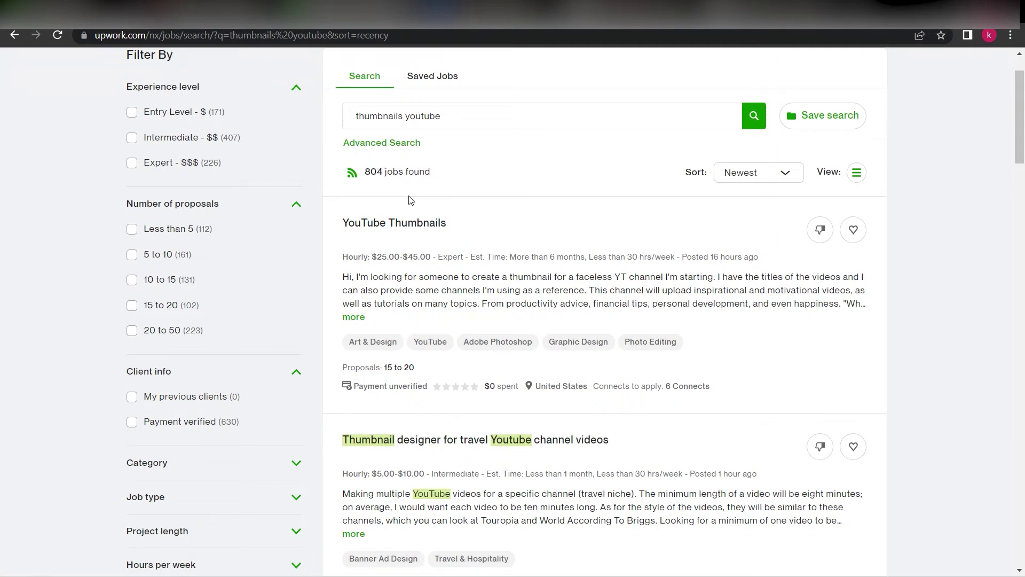
pyautogui.scroll(-4, 465, 291)
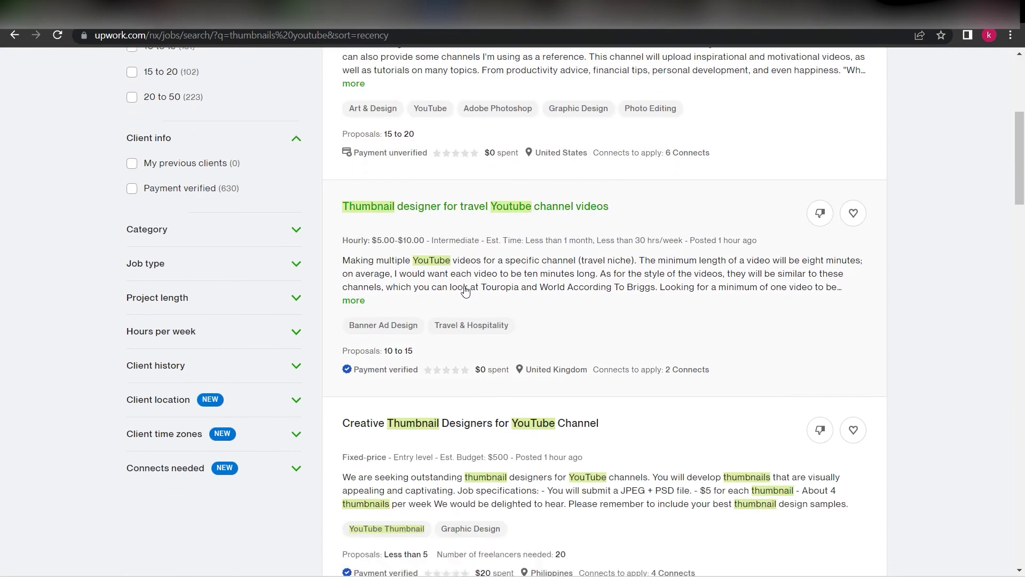
pyautogui.scroll(-2, 465, 291)
pyautogui.scroll(-3, 464, 291)
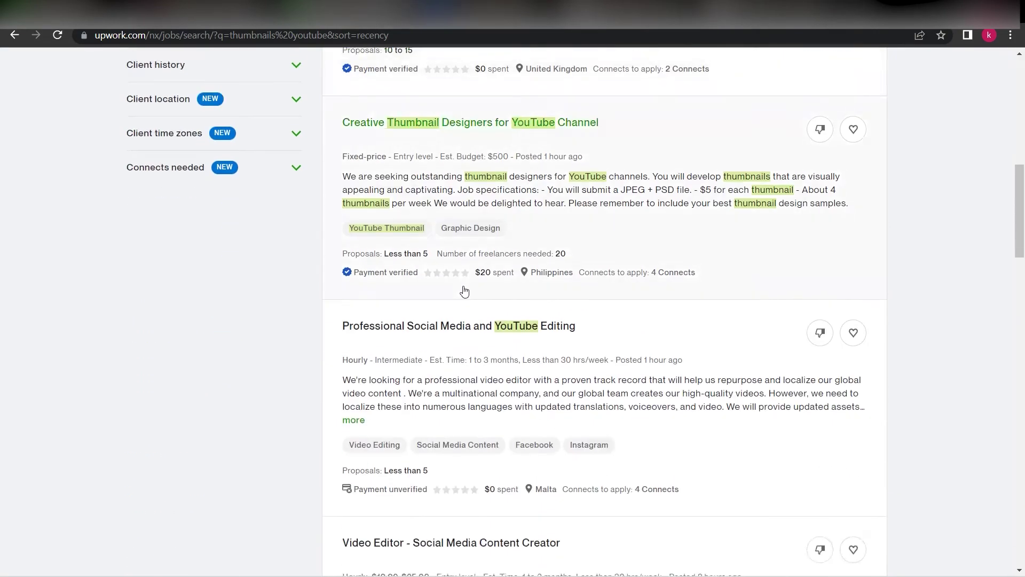
pyautogui.scroll(4, 455, 293)
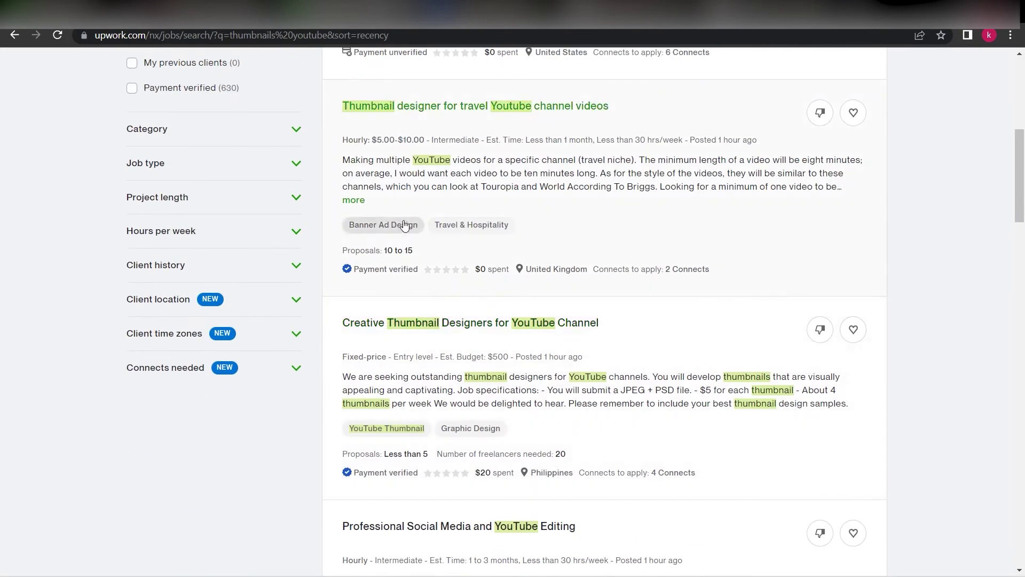
pyautogui.scroll(3, 532, 251)
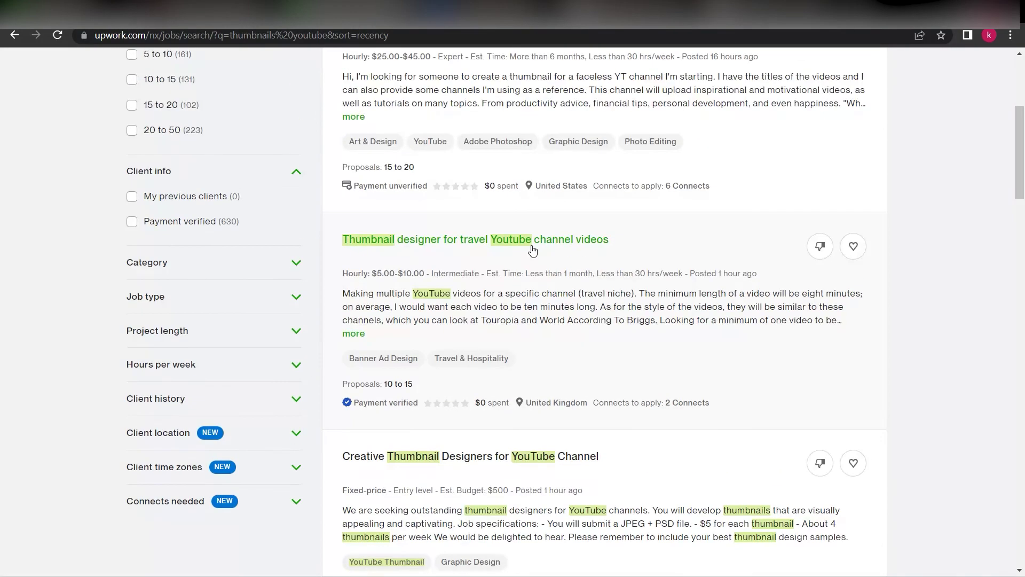
pyautogui.scroll(-10, 532, 251)
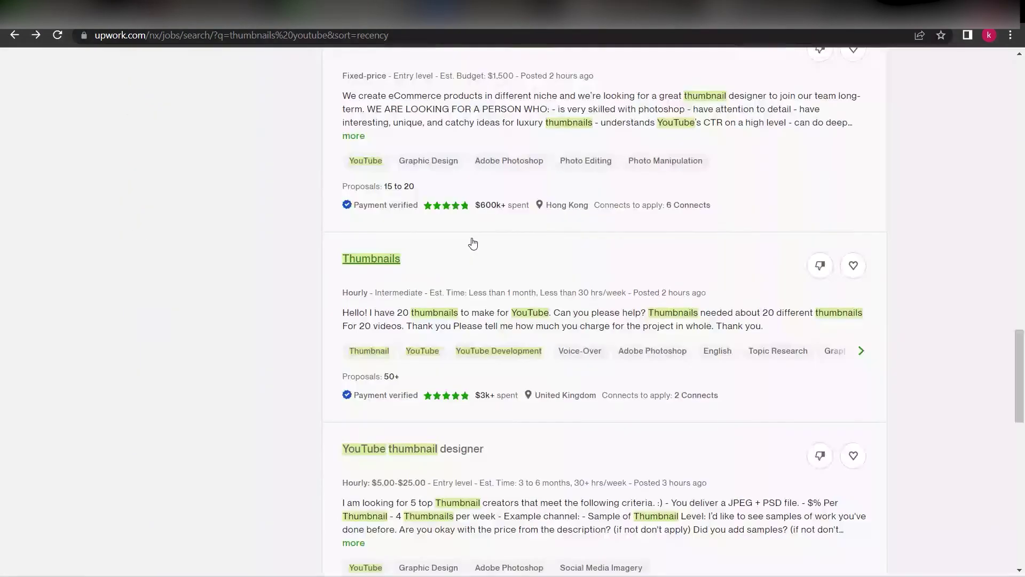
pyautogui.scroll(4, 524, 293)
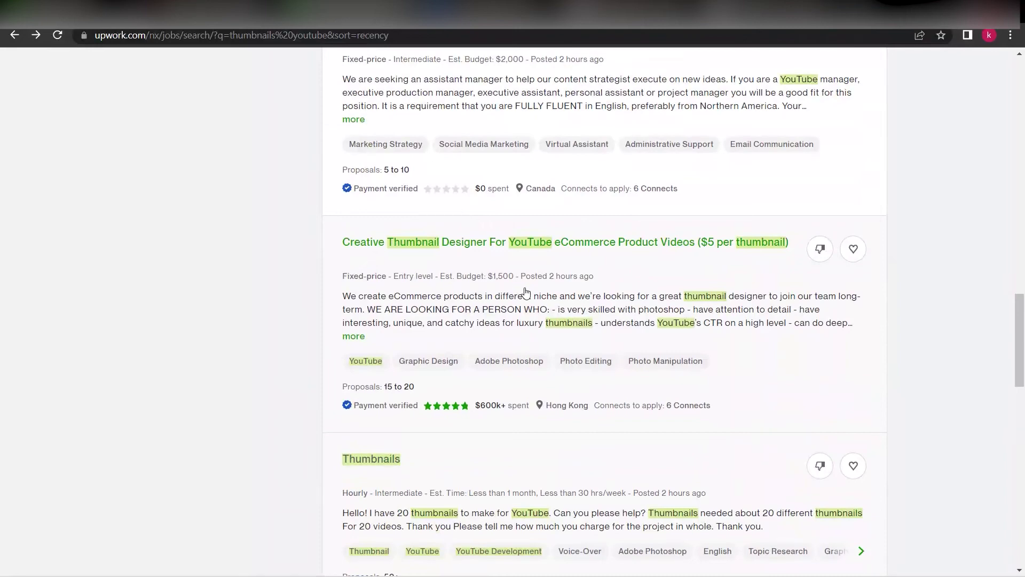
pyautogui.scroll(-4, 545, 320)
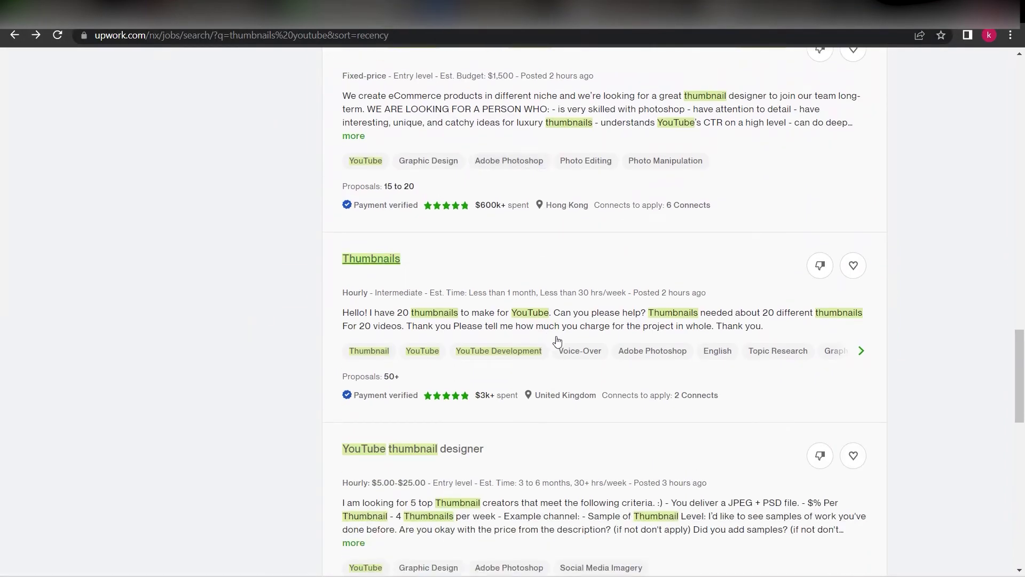
pyautogui.scroll(5, 579, 344)
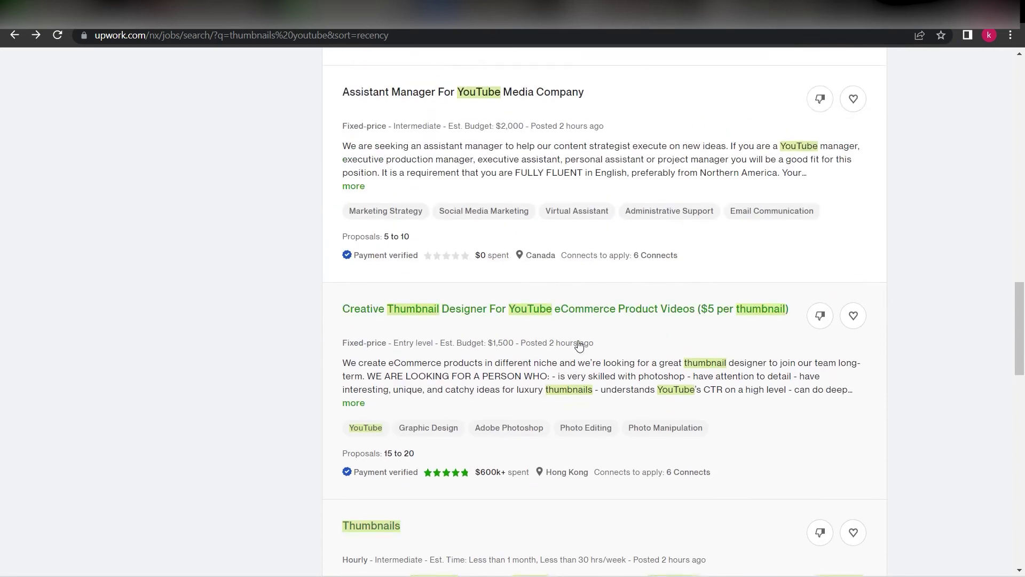
pyautogui.scroll(-5, 578, 345)
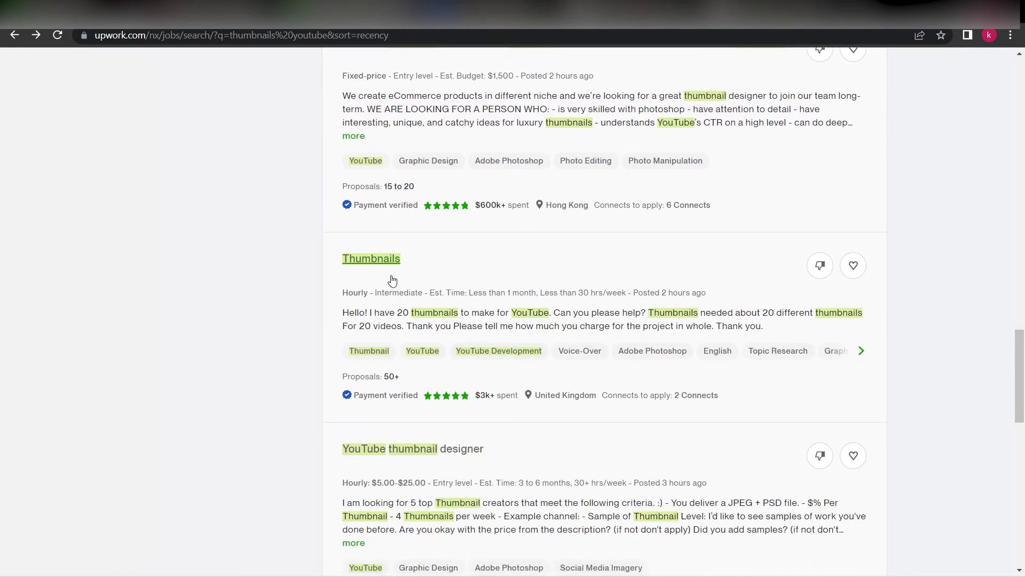
pyautogui.click(429, 291)
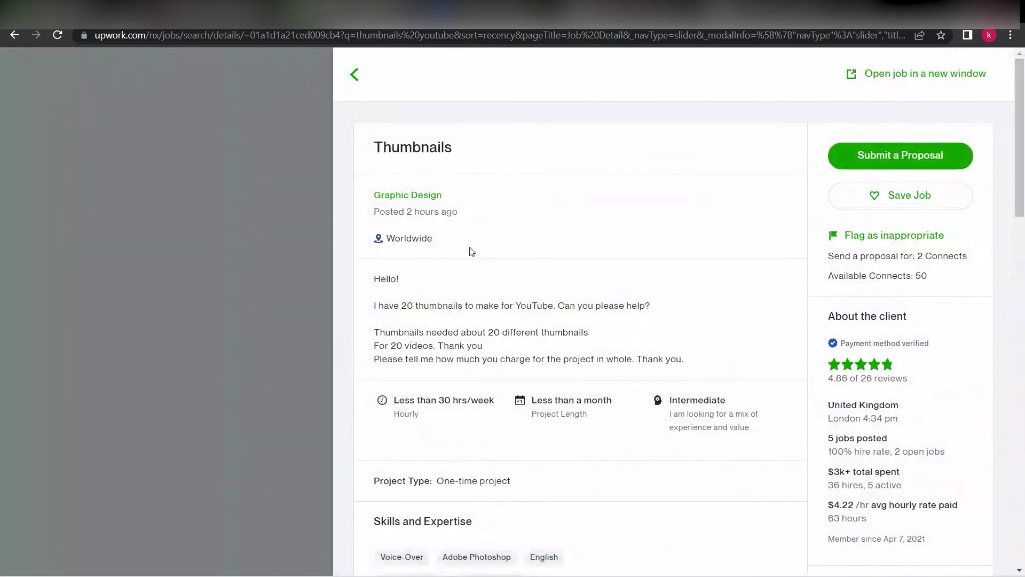
# Scroll through the Thumbnails job's description and required skills
pyautogui.scroll(-1, 487, 261)
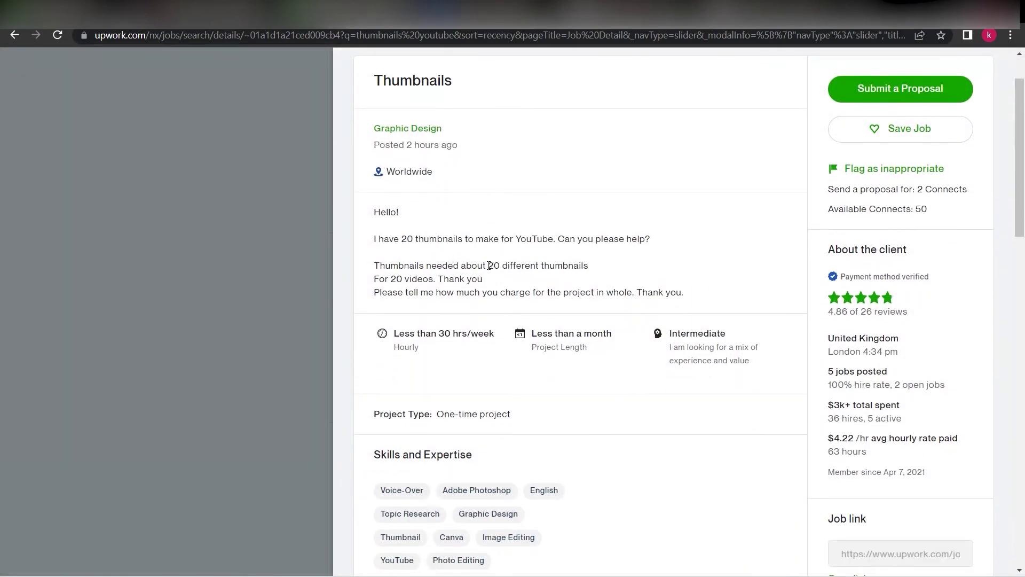
pyautogui.scroll(-1, 478, 272)
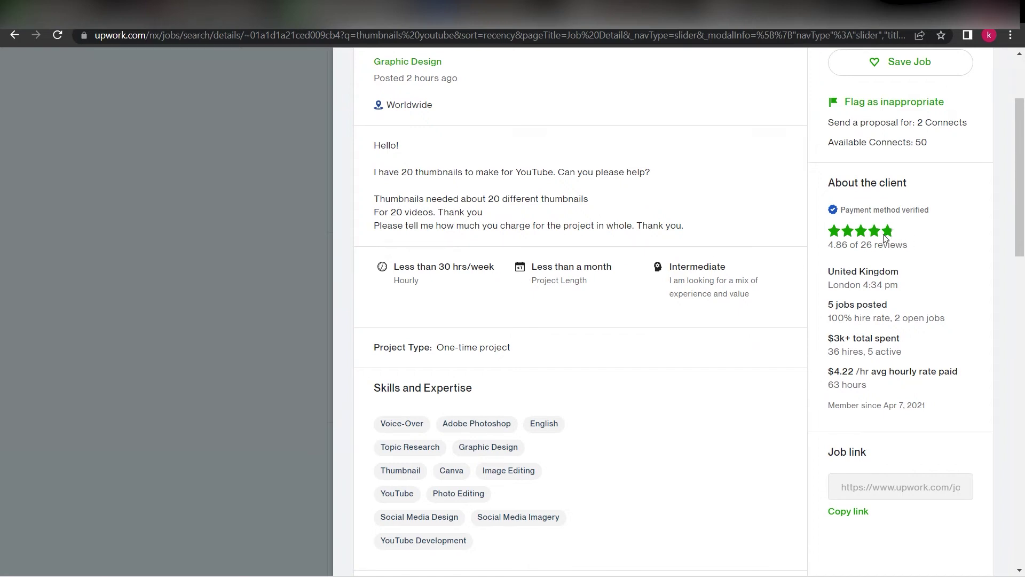
pyautogui.scroll(2, 673, 324)
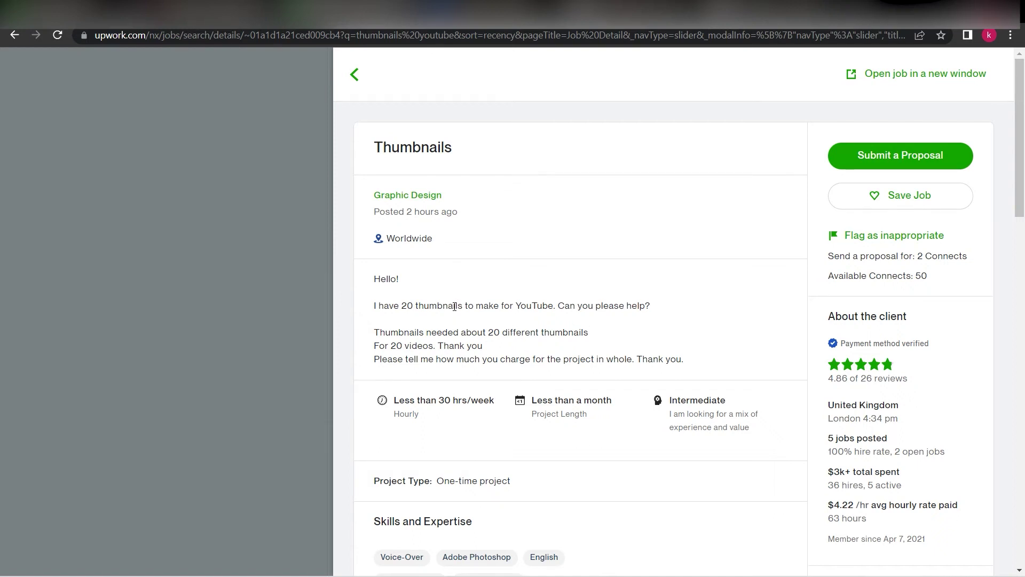
pyautogui.moveTo(699, 371); pyautogui.dragTo(375, 302)
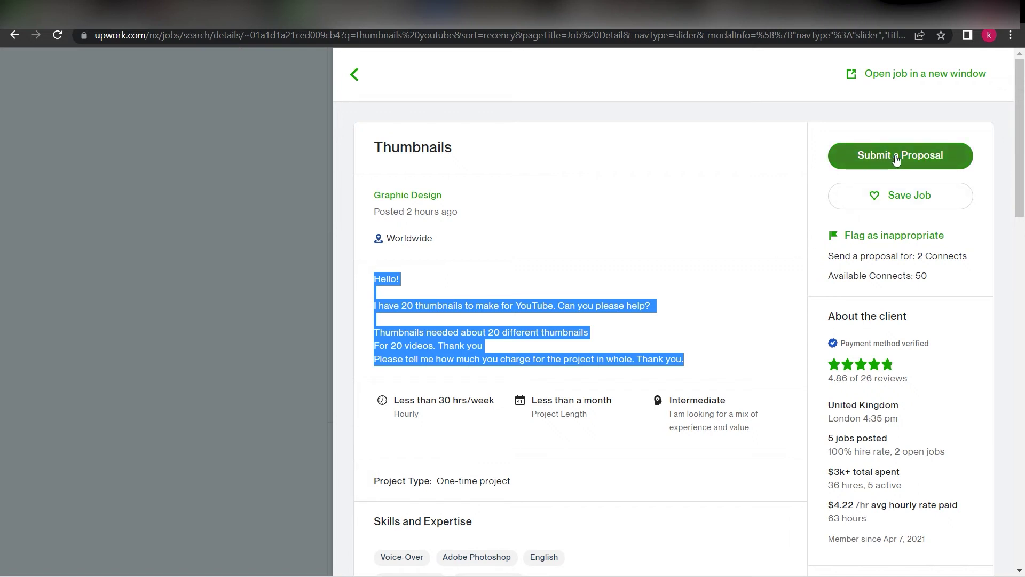
pyautogui.click(809, 181)
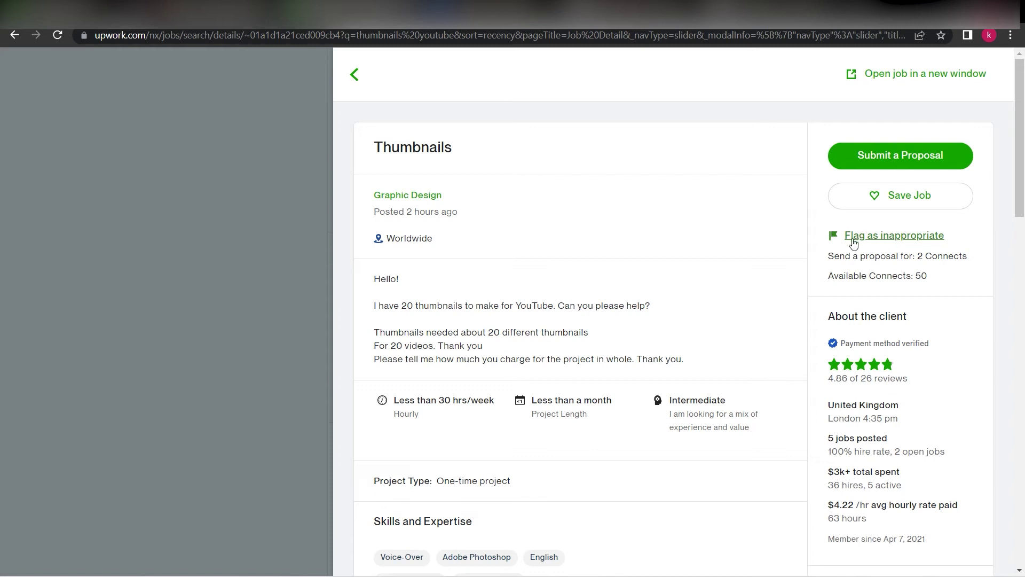
pyautogui.moveTo(726, 368); pyautogui.dragTo(369, 281)
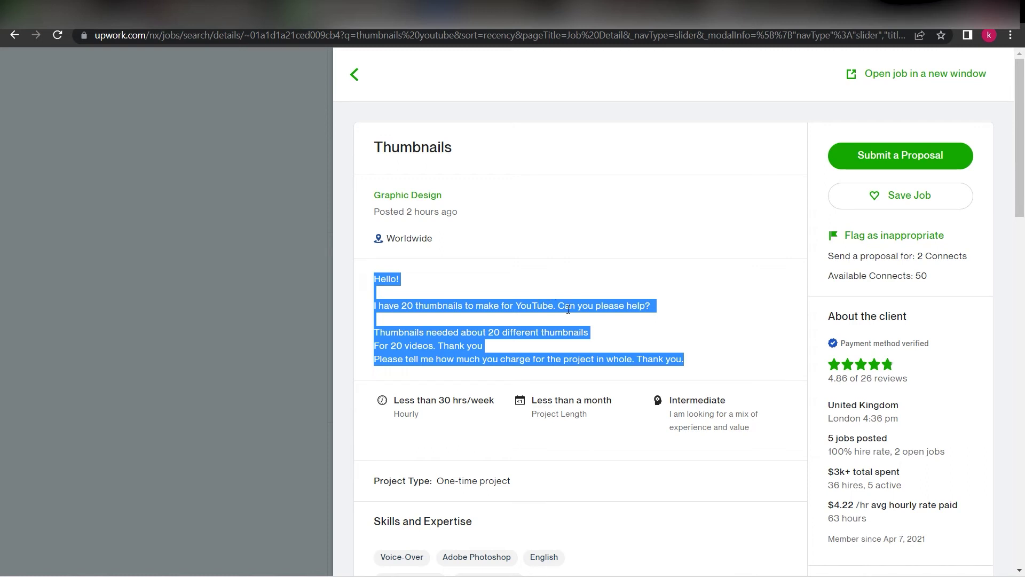
pyautogui.click(618, 343)
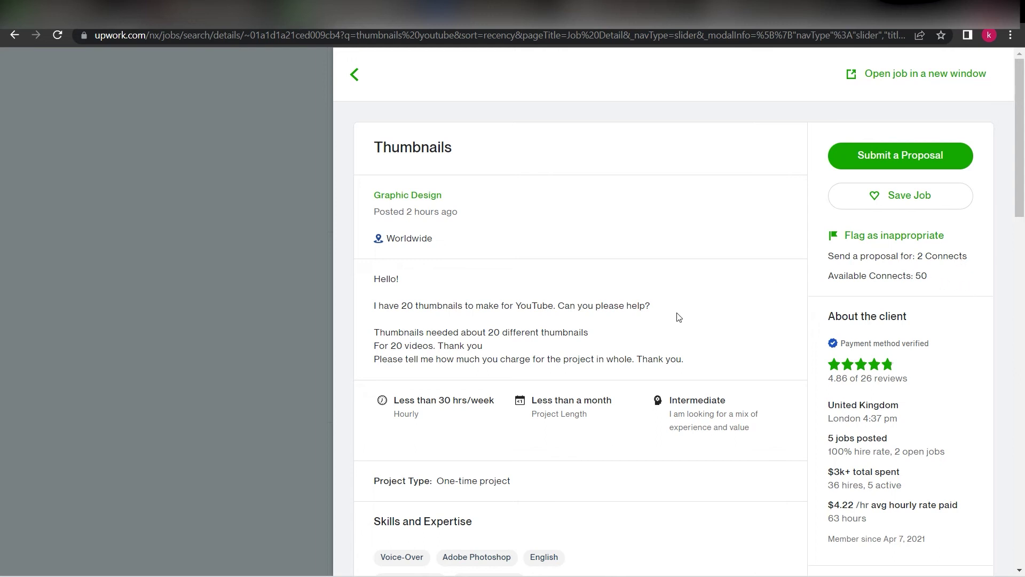
pyautogui.moveTo(700, 359); pyautogui.dragTo(459, 298)
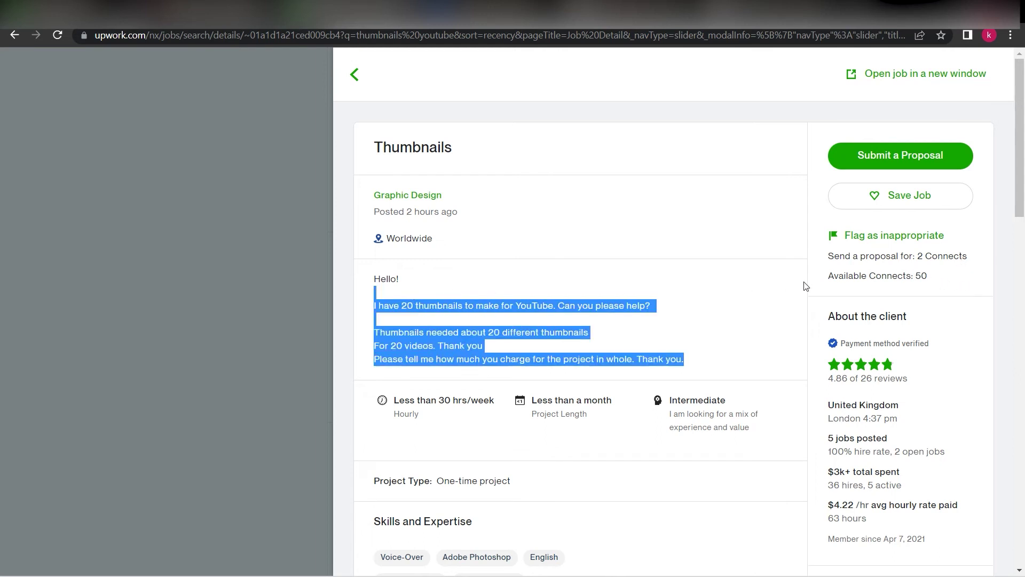
pyautogui.click(606, 321)
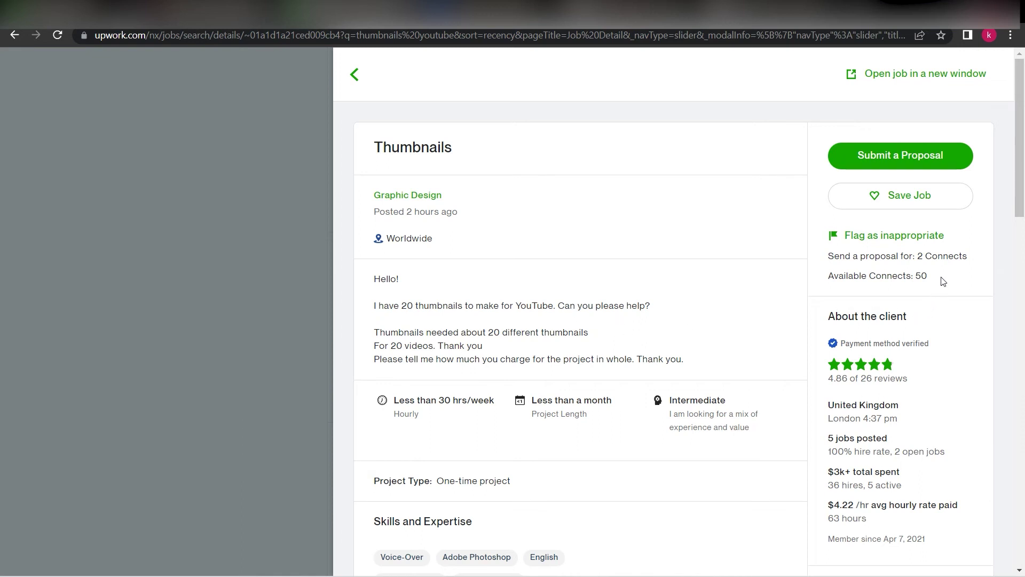
pyautogui.moveTo(929, 276)
pyautogui.mouseDown()
pyautogui.moveTo(894, 276)
pyautogui.moveTo(919, 278)
pyautogui.mouseUp()
pyautogui.moveTo(986, 257); pyautogui.dragTo(919, 257)
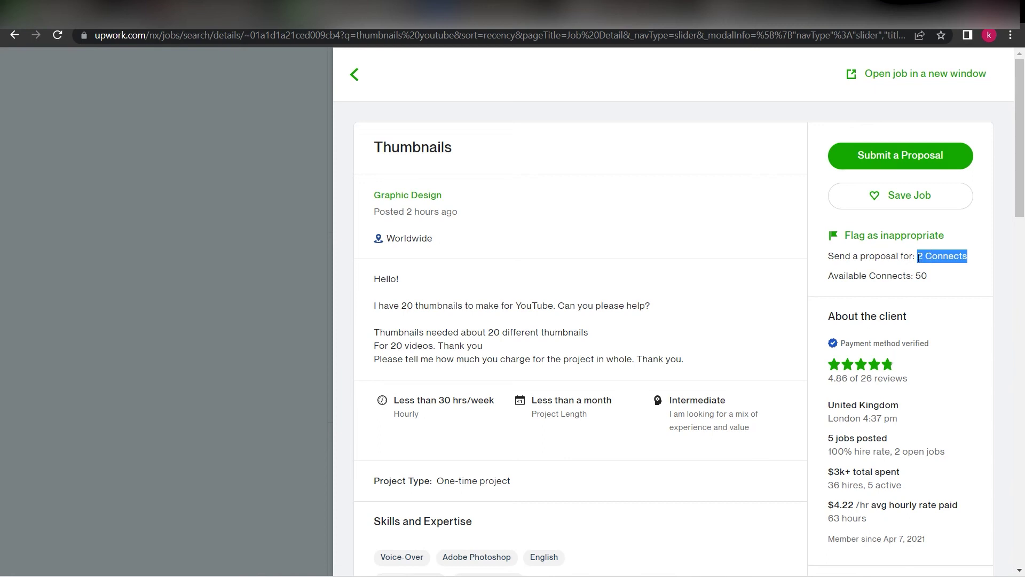
pyautogui.moveTo(920, 259); pyautogui.dragTo(923, 260)
pyautogui.click(926, 261)
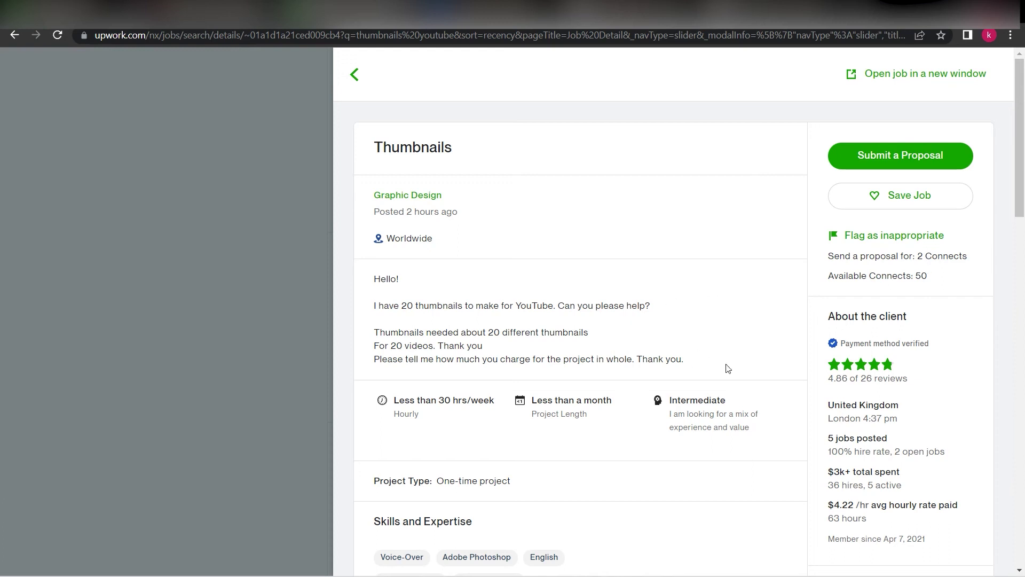
pyautogui.moveTo(728, 369); pyautogui.dragTo(375, 282)
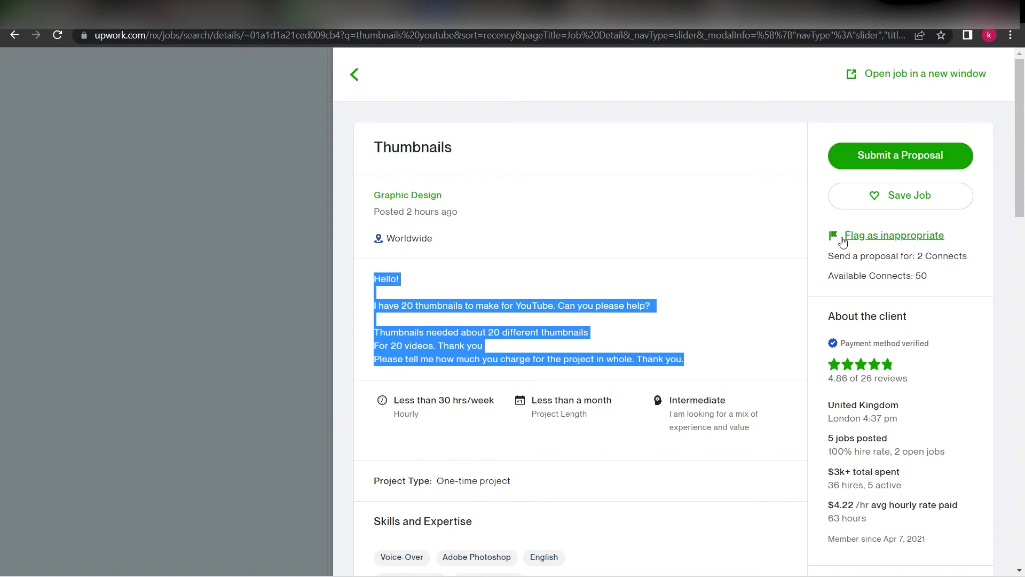
pyautogui.moveTo(942, 283); pyautogui.dragTo(829, 238)
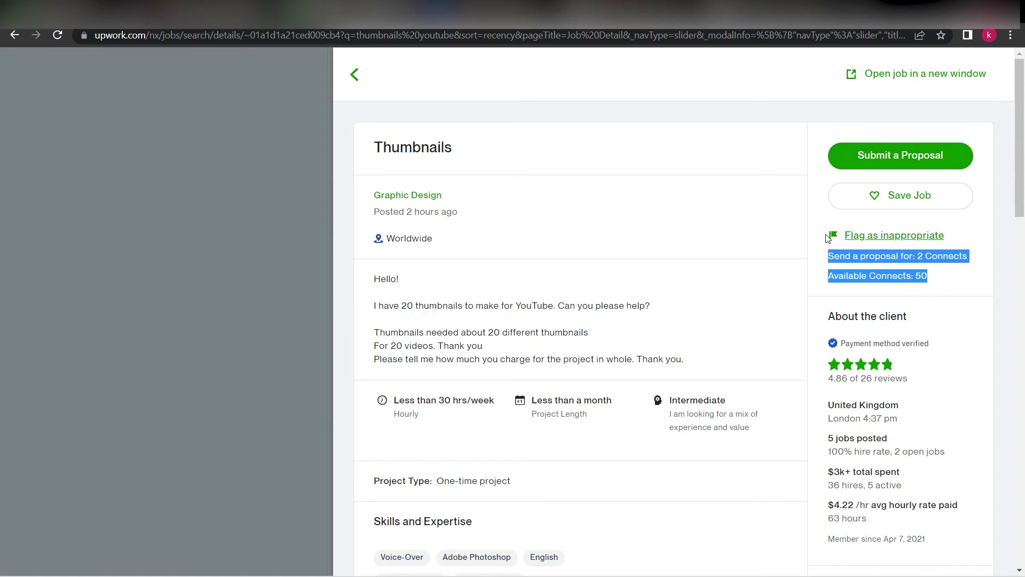
pyautogui.click(953, 281)
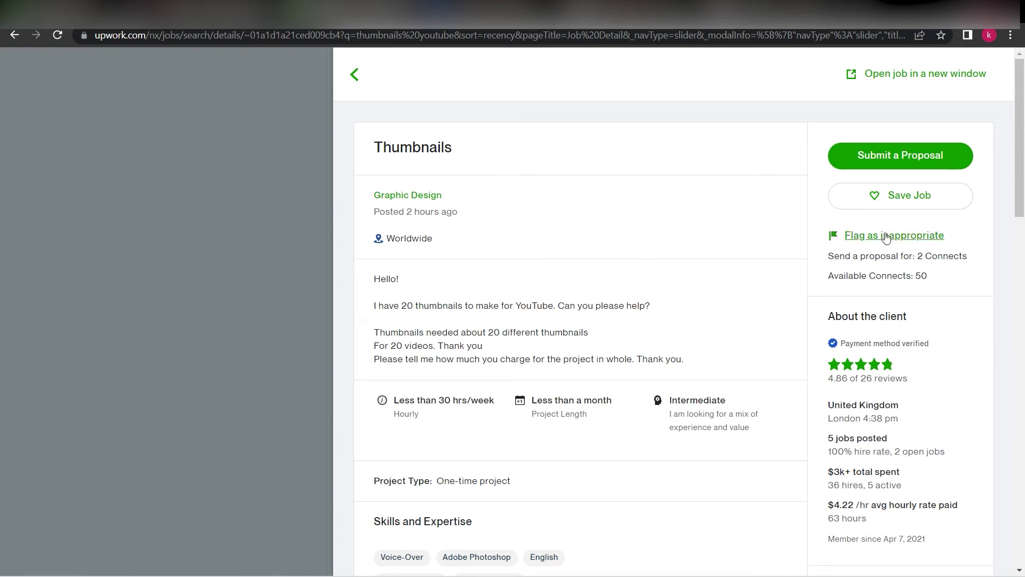
pyautogui.click(320, 117)
# Go from the thumbnail search results to the Direct Contracts page via the paper-plane header icon
pyautogui.scroll(10, 806, 319)
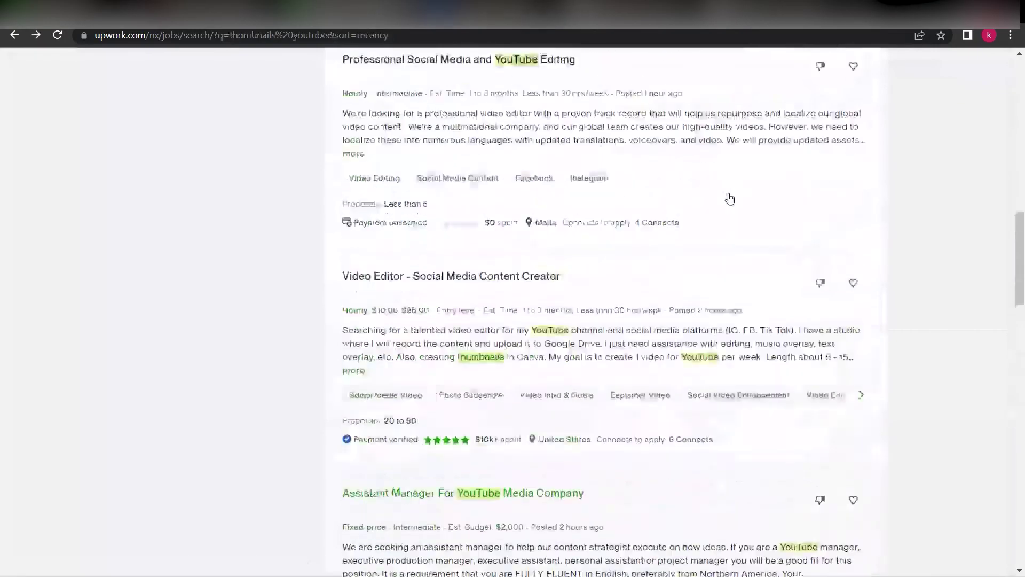
pyautogui.scroll(15, 730, 199)
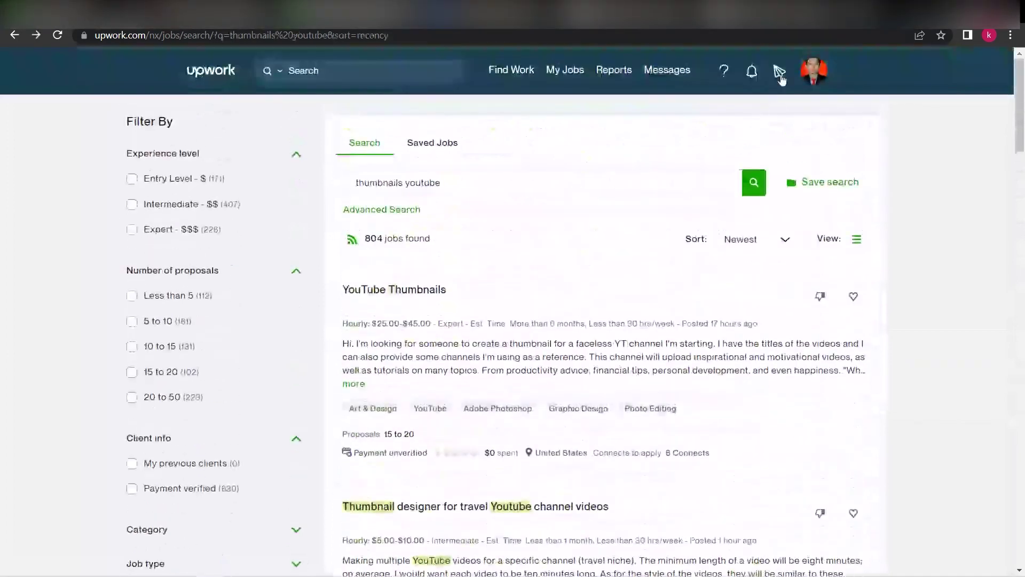
pyautogui.click(780, 78)
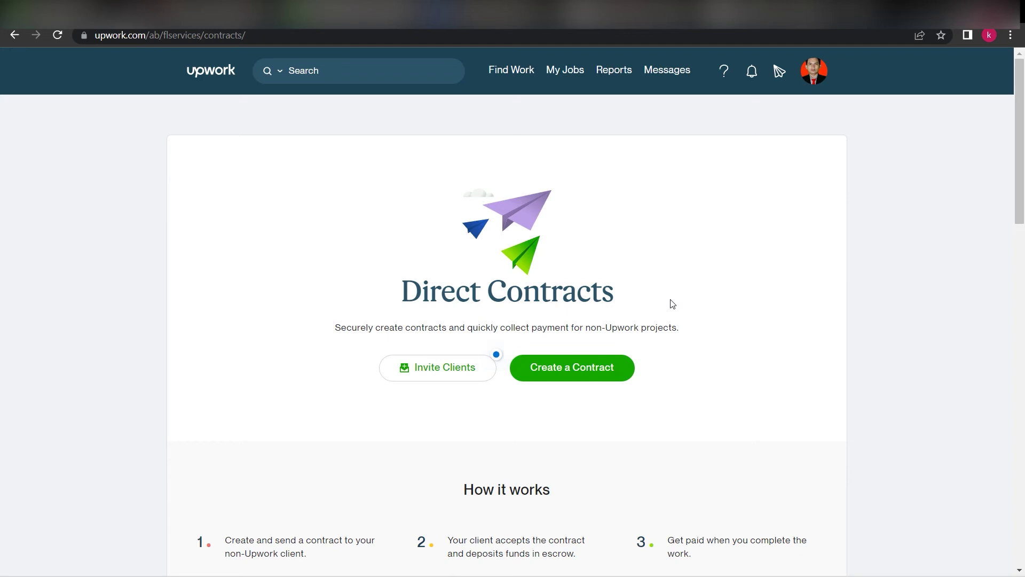
pyautogui.scroll(-3, 568, 340)
pyautogui.scroll(3, 589, 337)
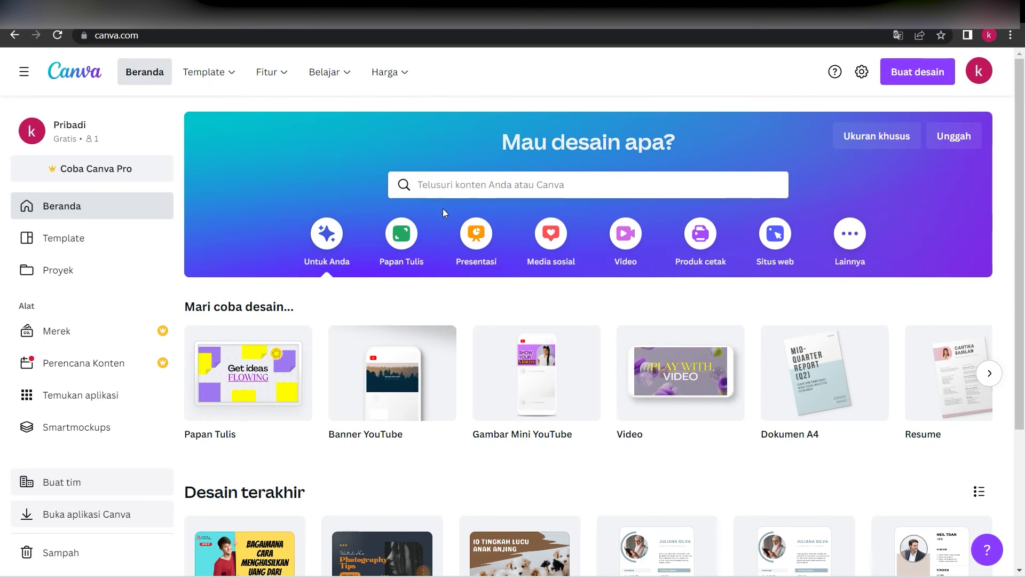
# Search Canva templates for 'thumbnails youtube' and scroll the filter sidebar
pyautogui.click(454, 192)
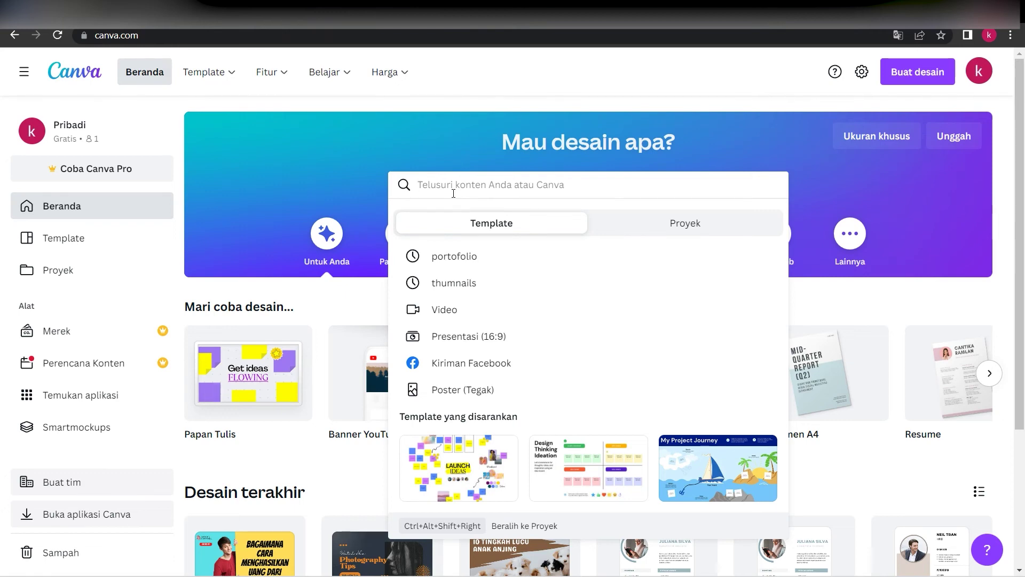
pyautogui.write('thumbnails youtube')
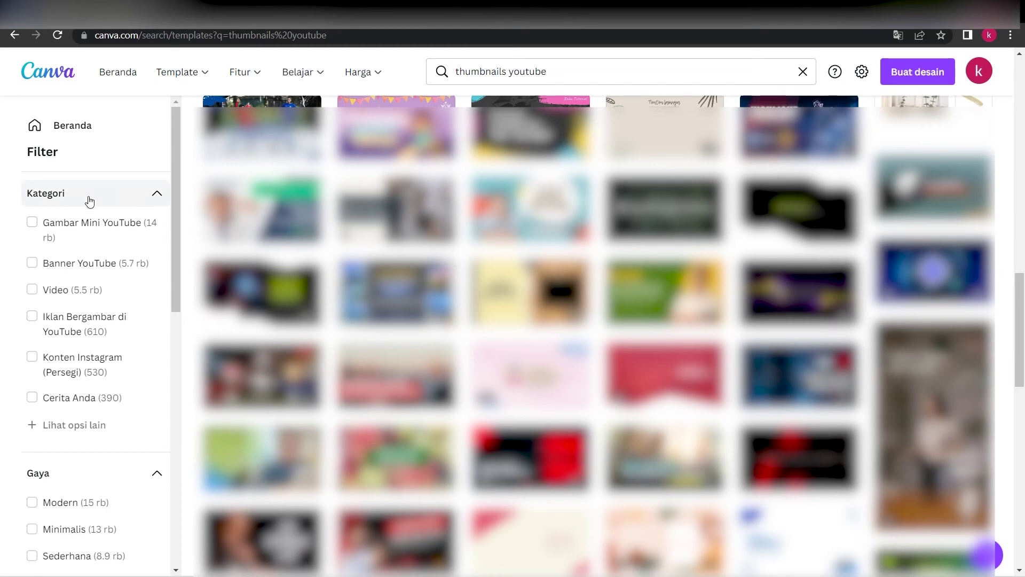
pyautogui.scroll(-3, 85, 267)
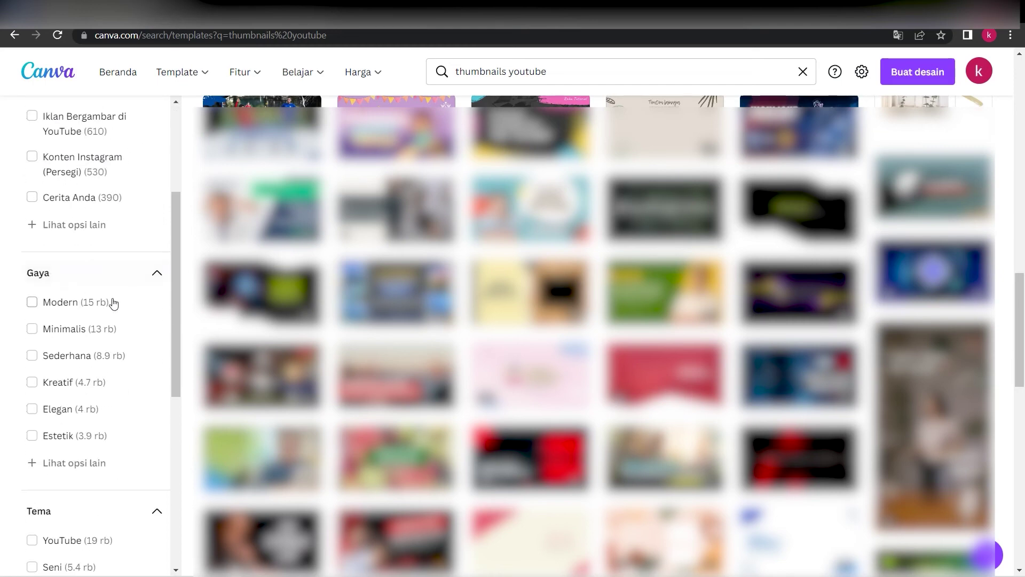
pyautogui.scroll(-3, 107, 321)
pyautogui.scroll(-3, 104, 341)
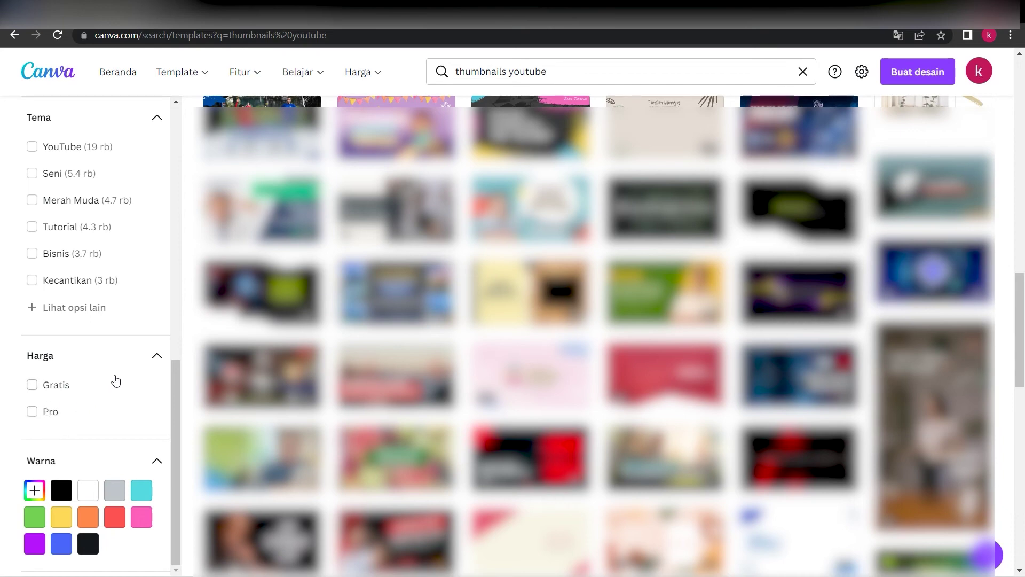
# Filter the template results to free ones with Harga > Gratis
pyautogui.click(33, 385)
pyautogui.scroll(-4, 595, 337)
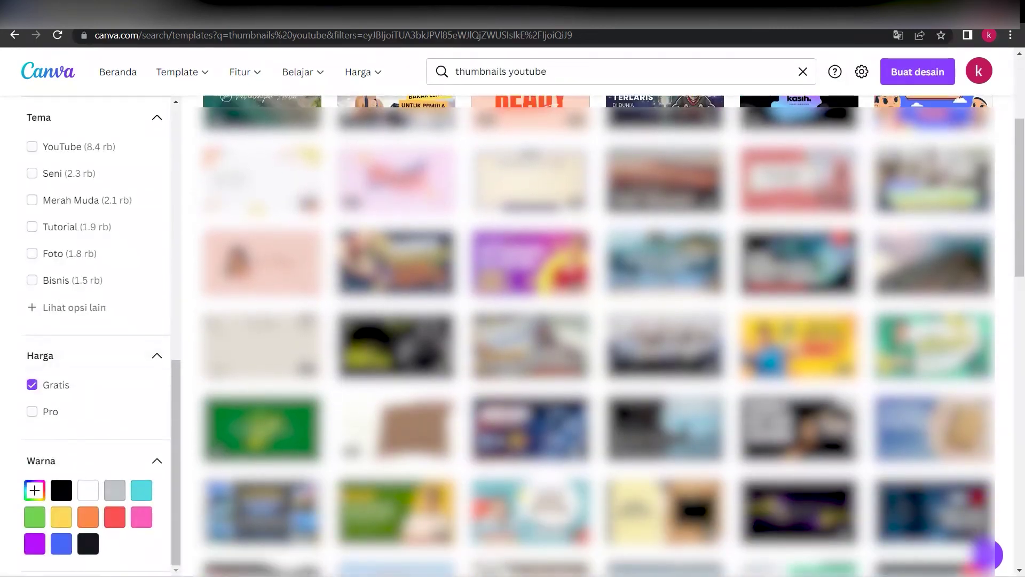
pyautogui.scroll(-4, 595, 337)
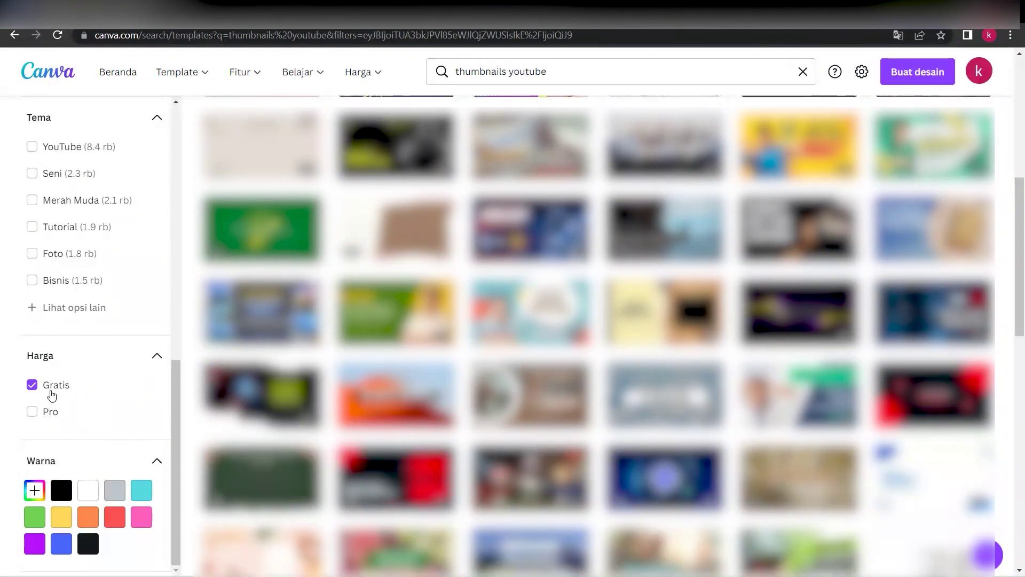
pyautogui.scroll(3, 98, 326)
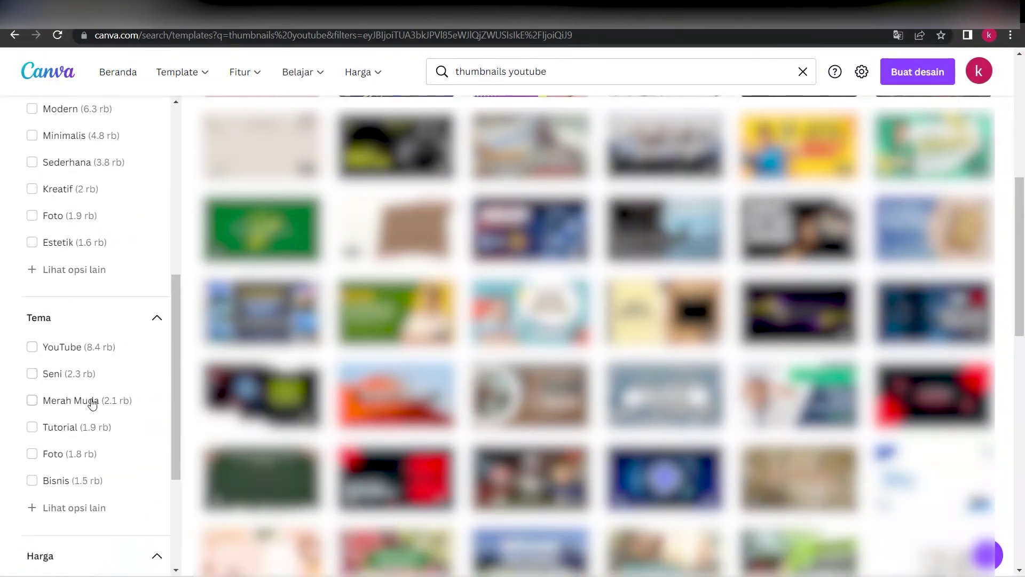
pyautogui.scroll(1, 96, 354)
pyautogui.scroll(-1, 96, 364)
# Add the Tutorial theme and Kreatif style filters
pyautogui.click(32, 427)
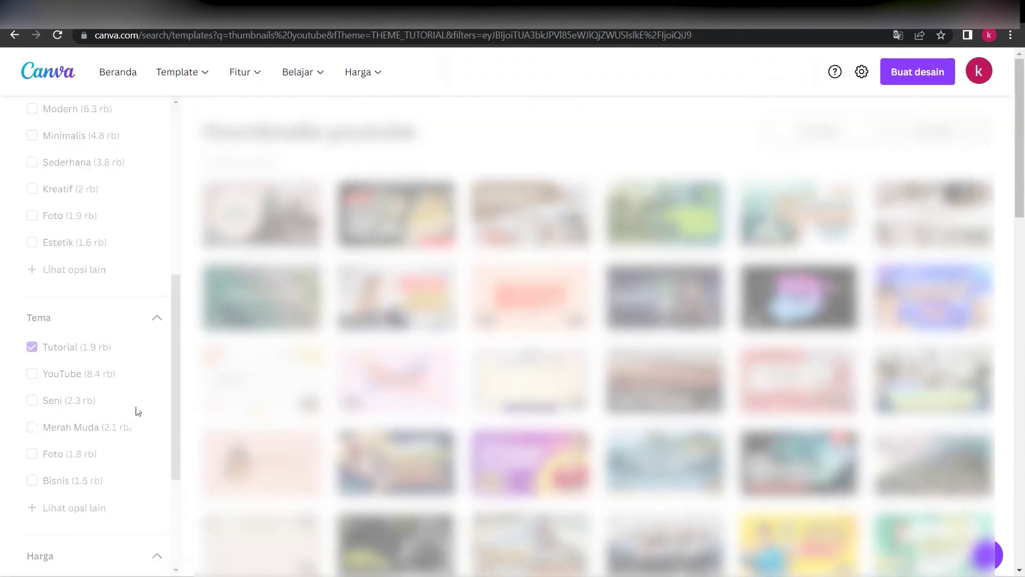
pyautogui.scroll(-3, 130, 411)
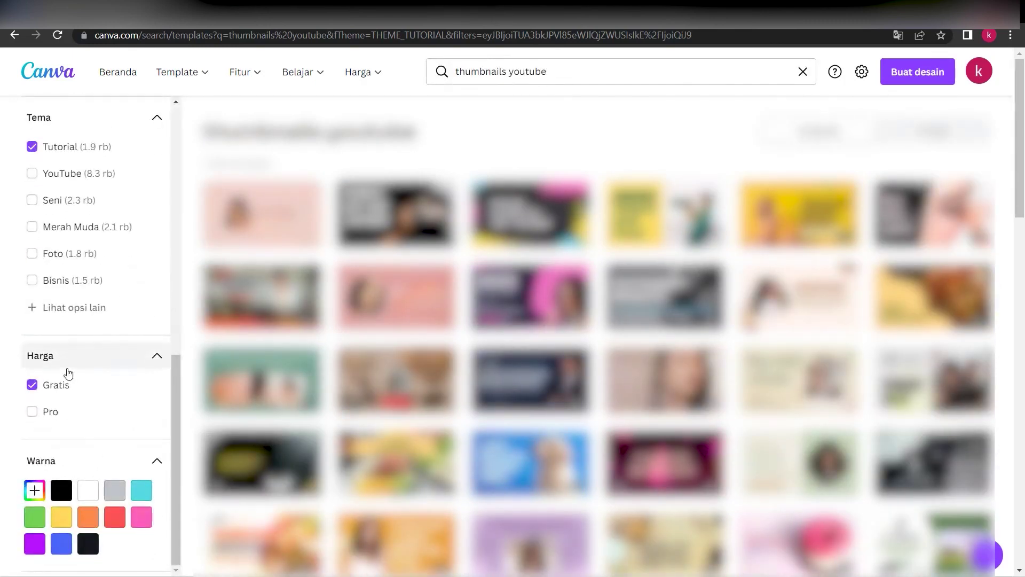
pyautogui.scroll(8, 75, 353)
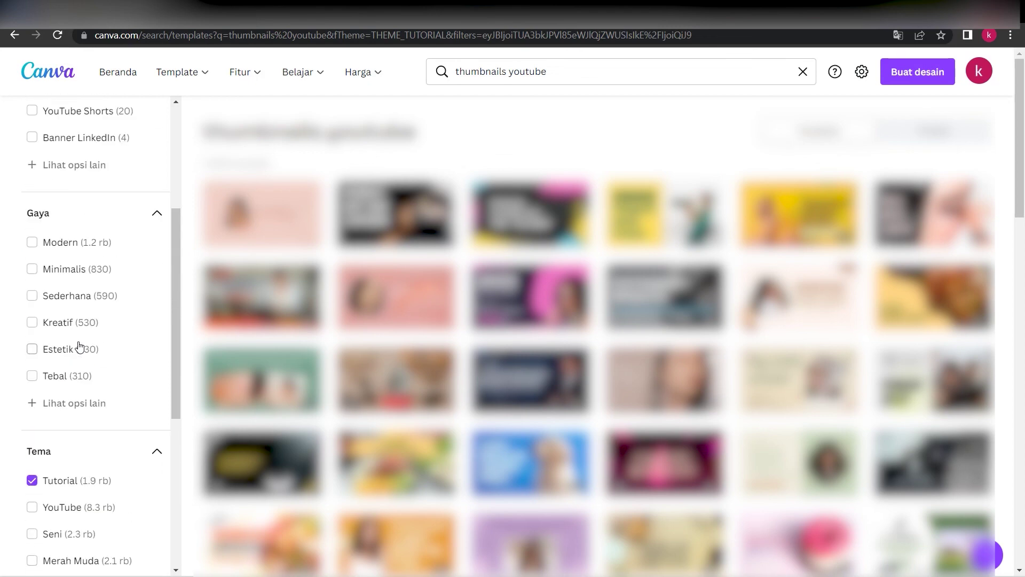
pyautogui.scroll(2, 79, 346)
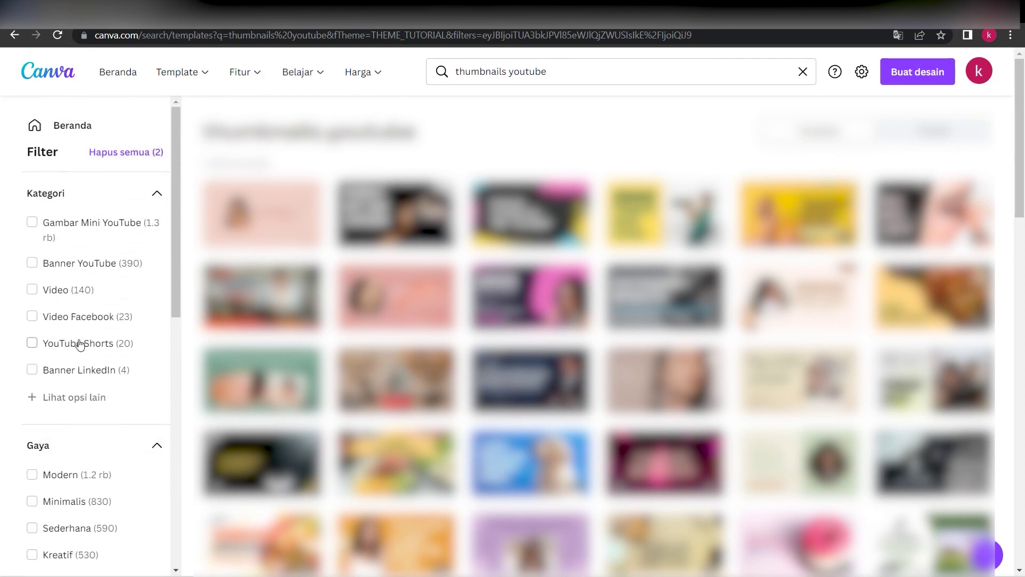
pyautogui.scroll(-4, 80, 347)
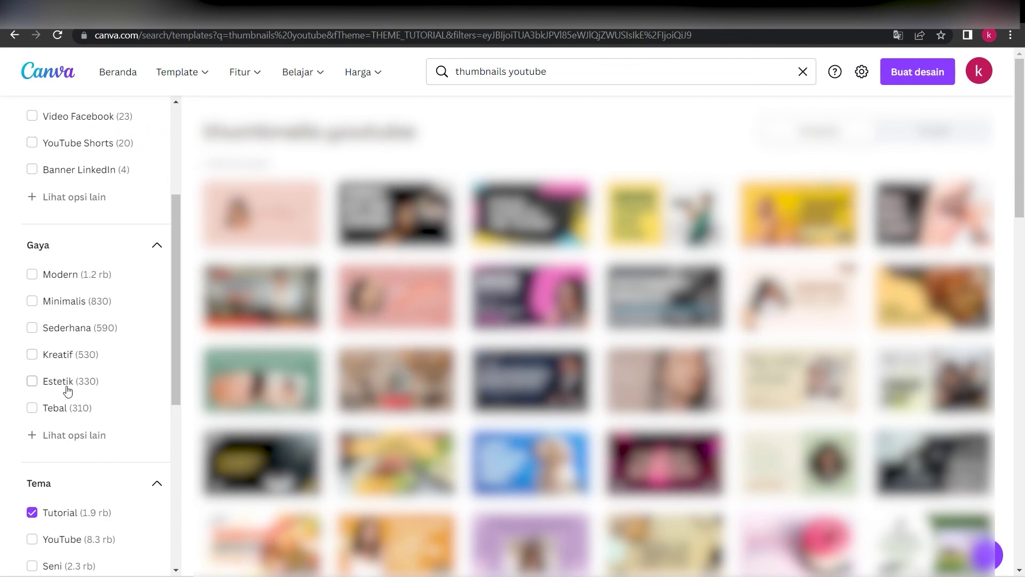
pyautogui.click(35, 357)
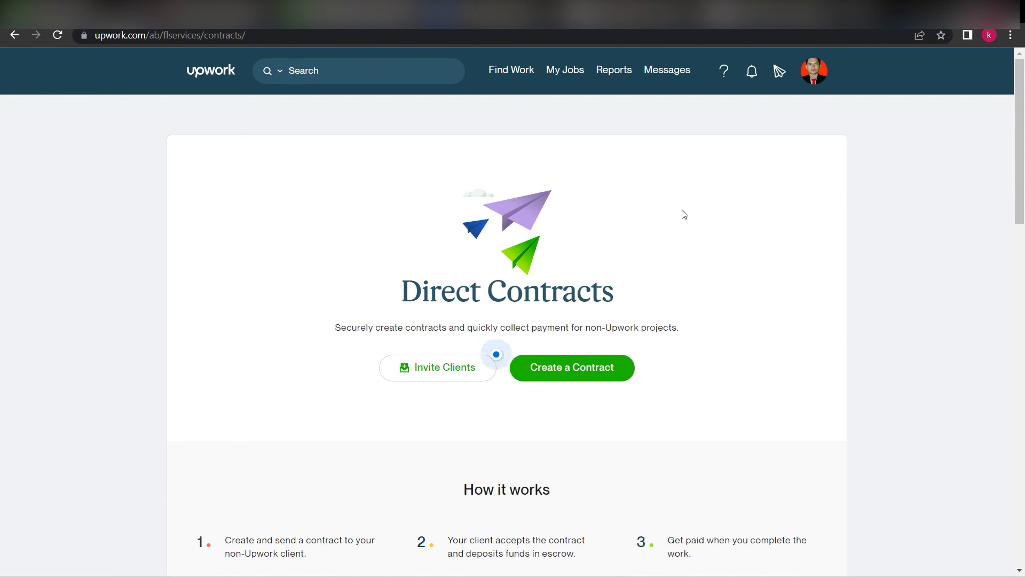
# From Reports > Overview, view the Available balance and go to Set Up Payments
pyautogui.moveTo(613, 76)
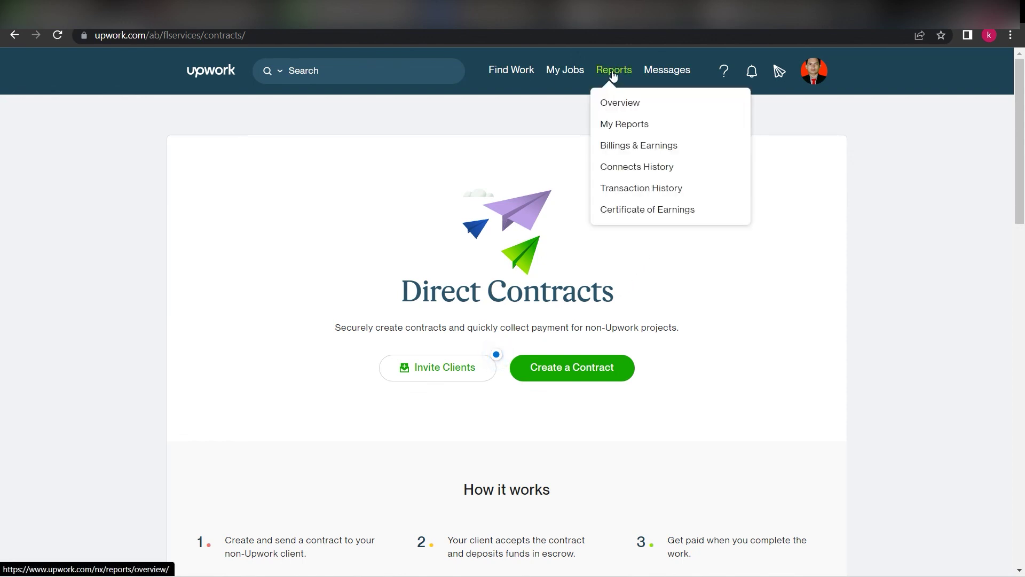
pyautogui.click(619, 101)
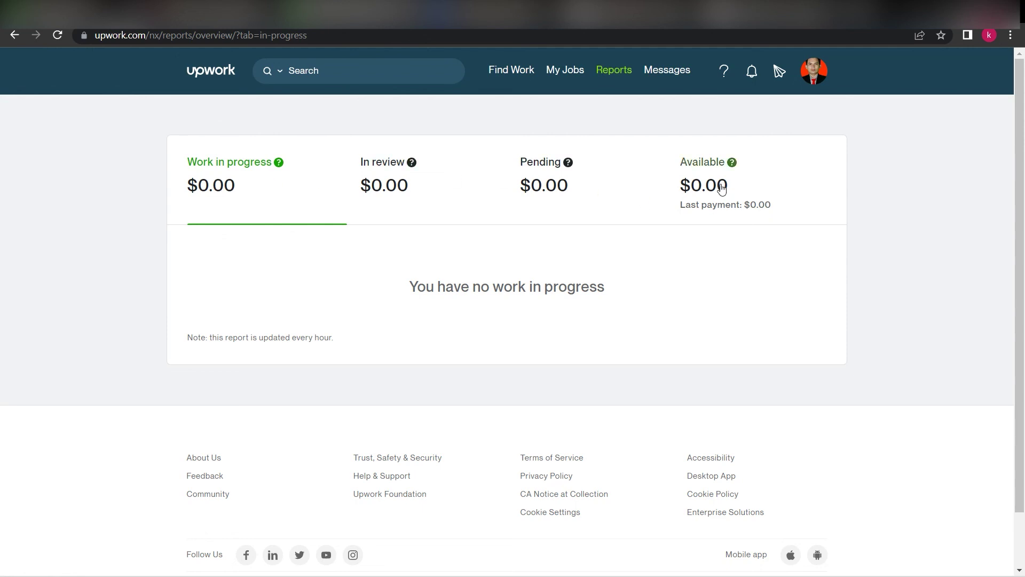
pyautogui.click(737, 170)
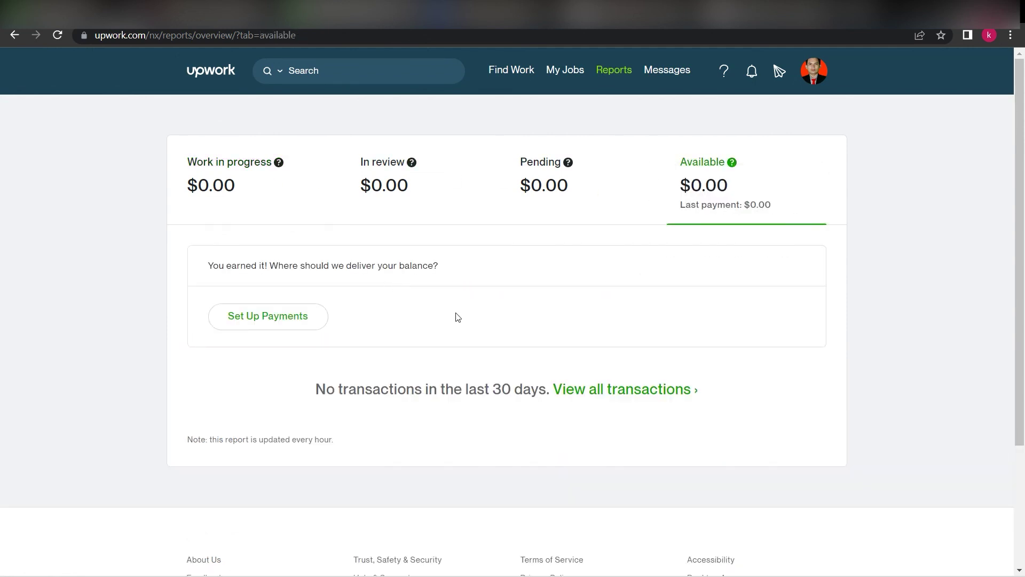
pyautogui.click(257, 319)
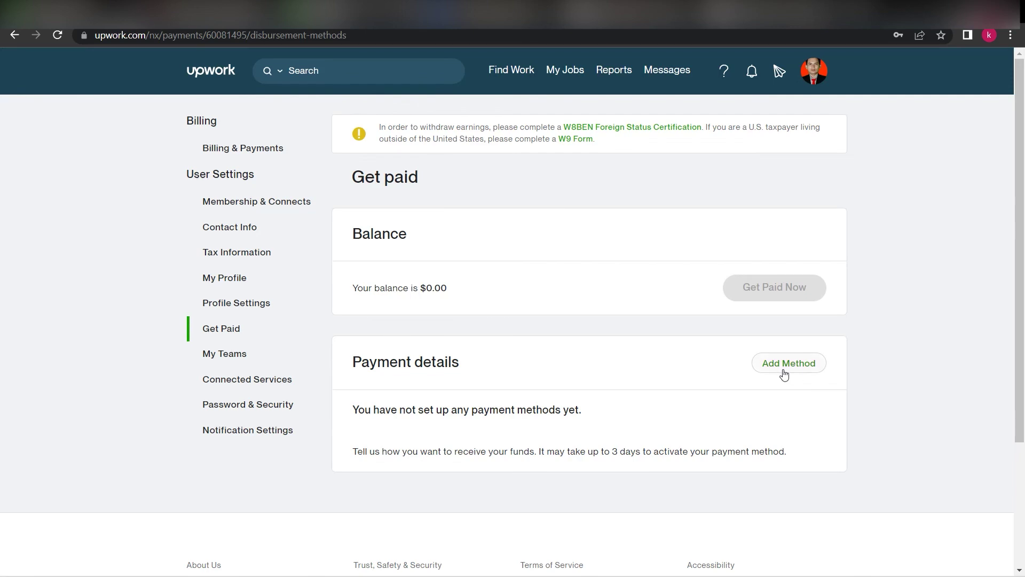
# Choose Add Method to see payment options like Direct to Local Bank (IDR), PayPal and Payoneer
pyautogui.click(784, 374)
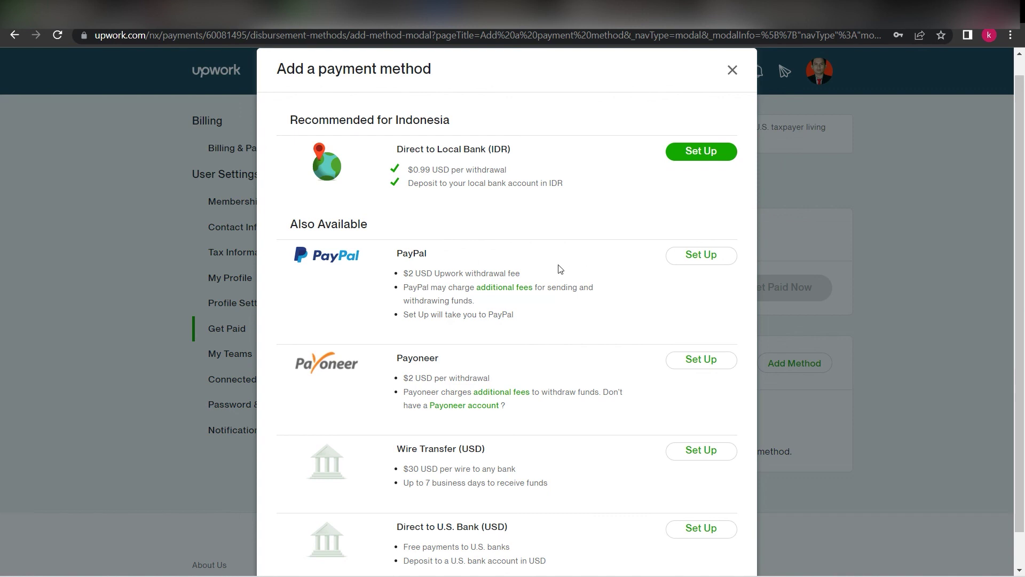
pyautogui.scroll(-1, 545, 304)
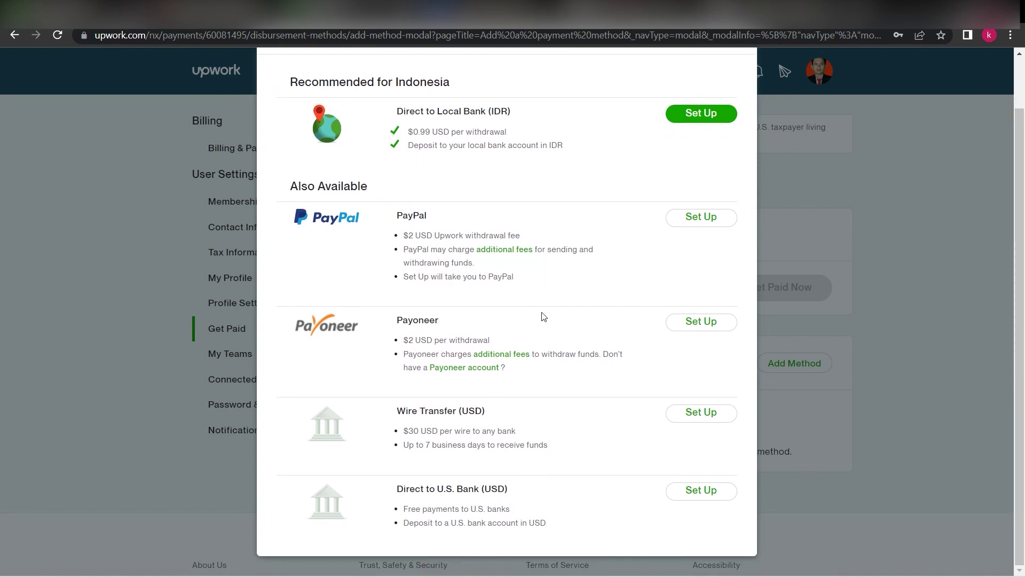
pyautogui.scroll(1, 542, 318)
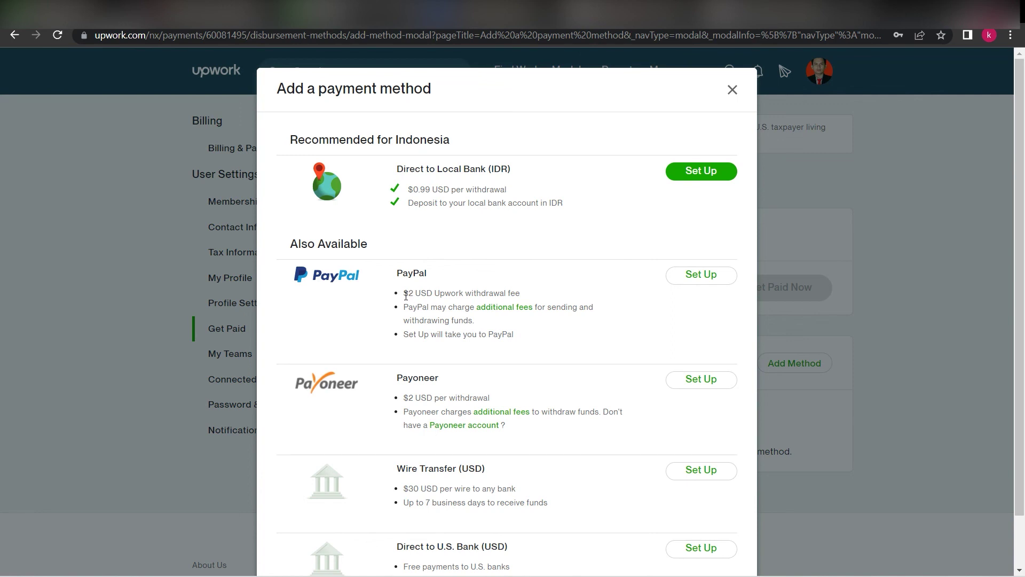
pyautogui.moveTo(403, 295); pyautogui.dragTo(416, 300)
pyautogui.moveTo(407, 189); pyautogui.dragTo(432, 188)
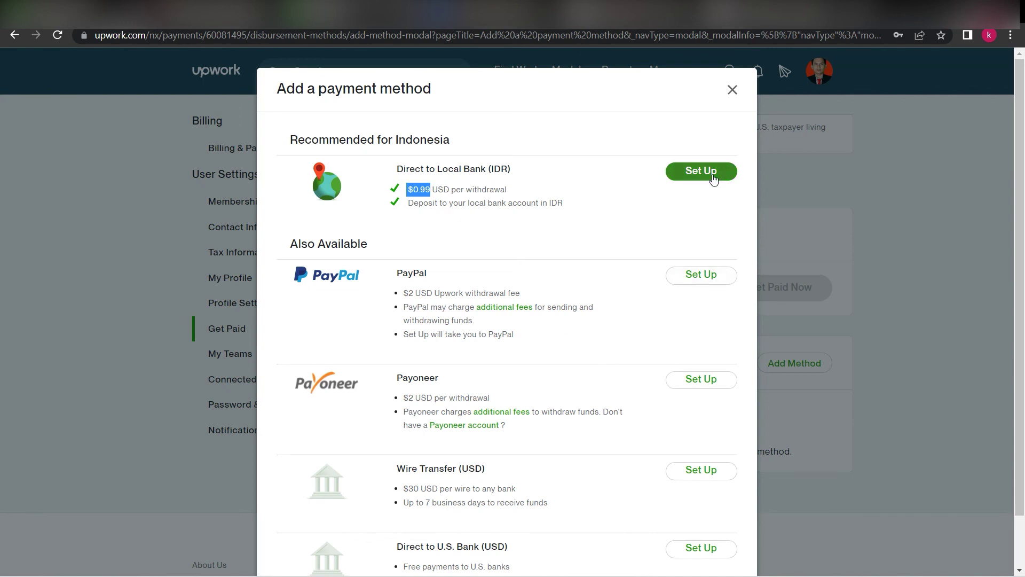
# Close the Add a payment method dialog to return to the $0.00 Get paid page
pyautogui.click(732, 89)
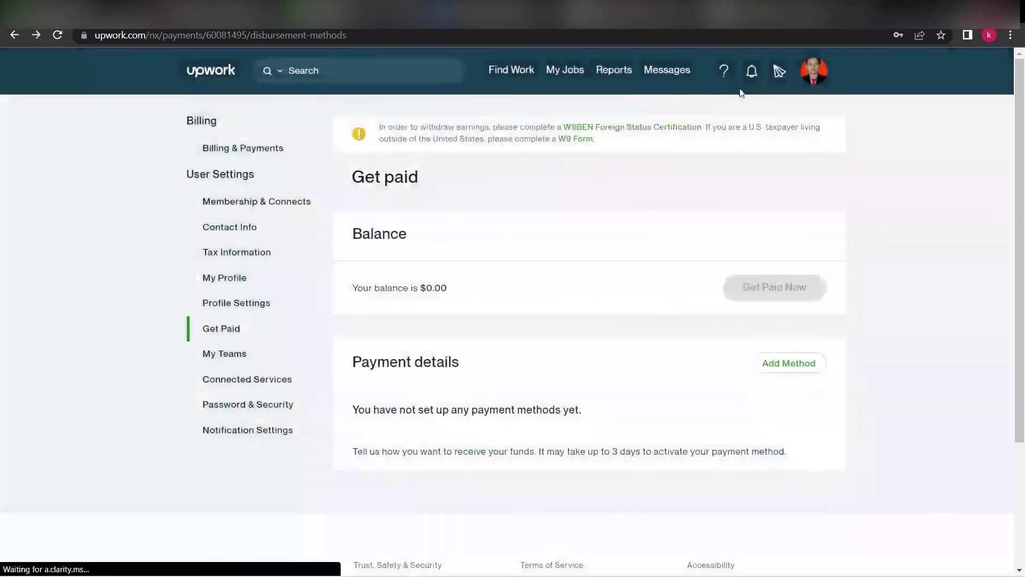